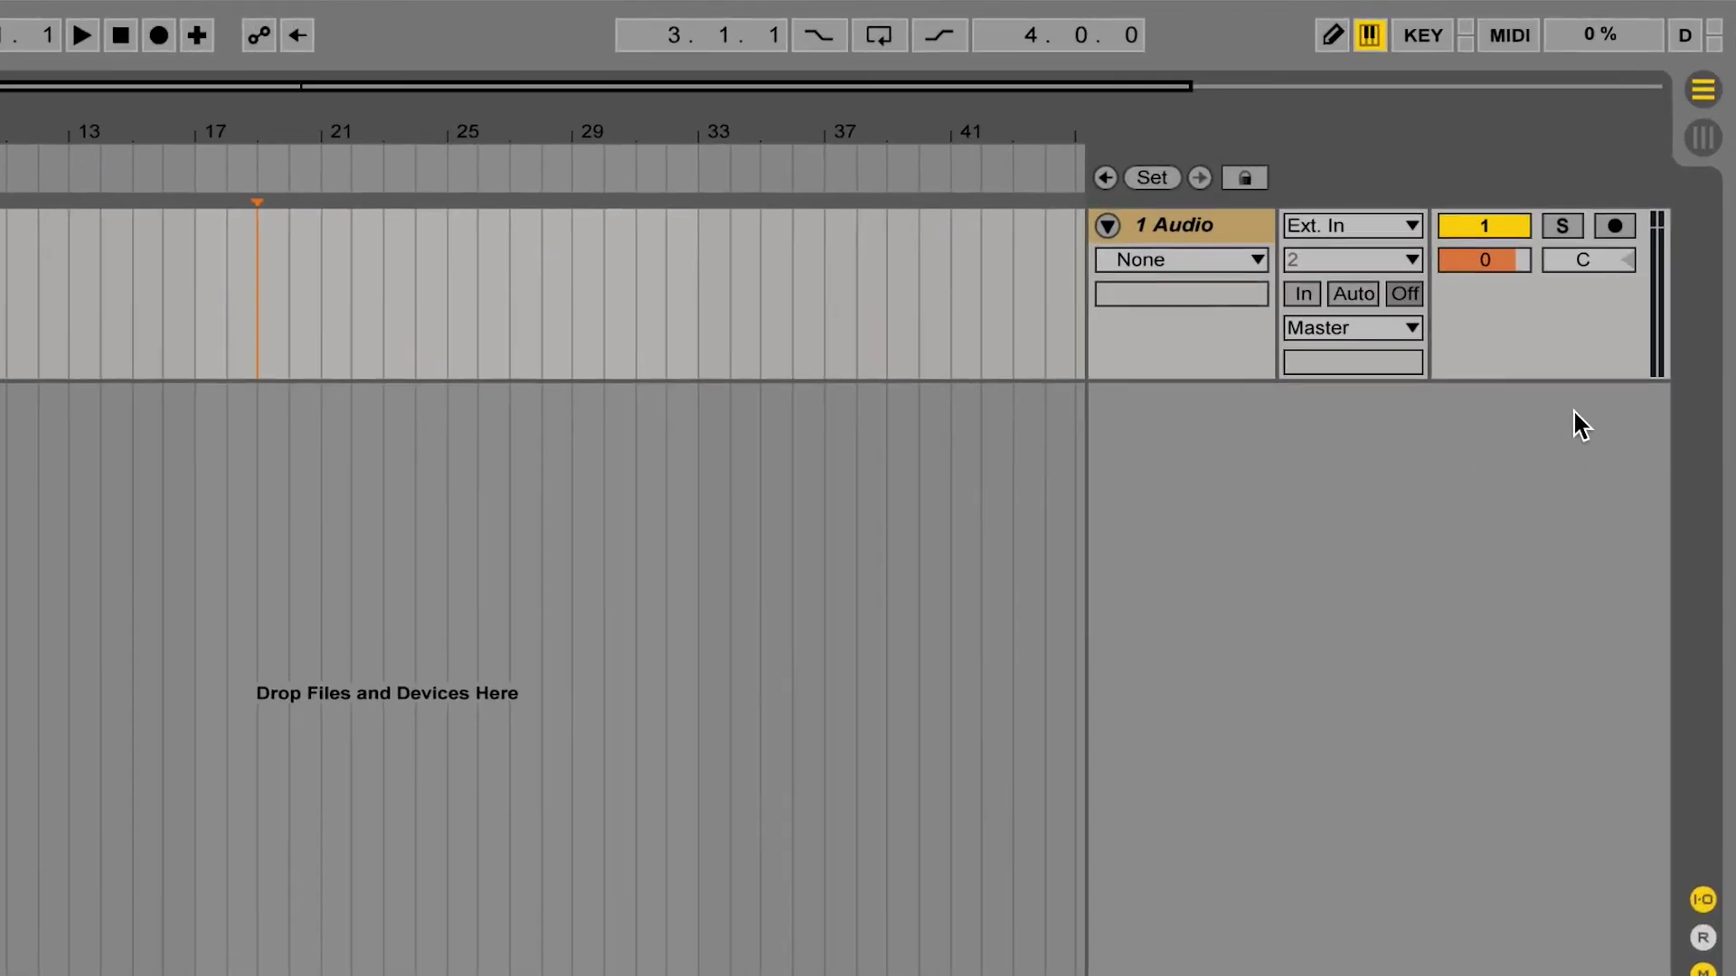
Switch the empty set to Session view, showing the Master track and scenes 1–8.
click(1702, 140)
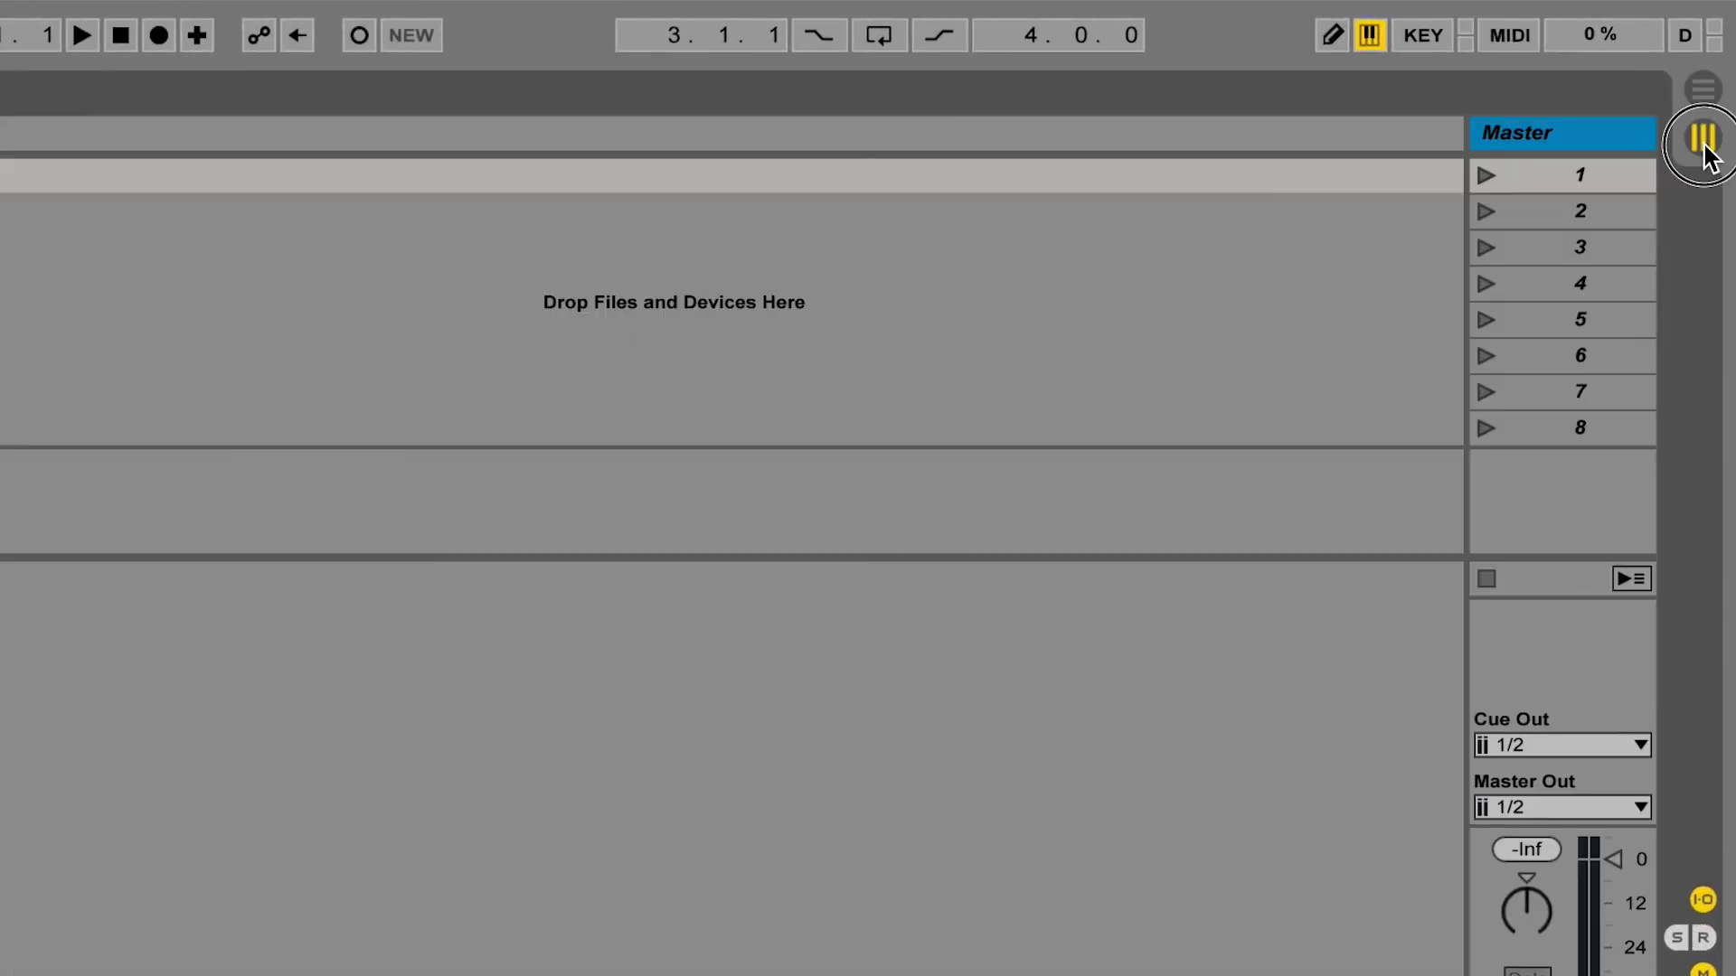
Return to the Arrangement timeline and place the insert marker at bar 13 on the 1 Audio track.
click(1700, 95)
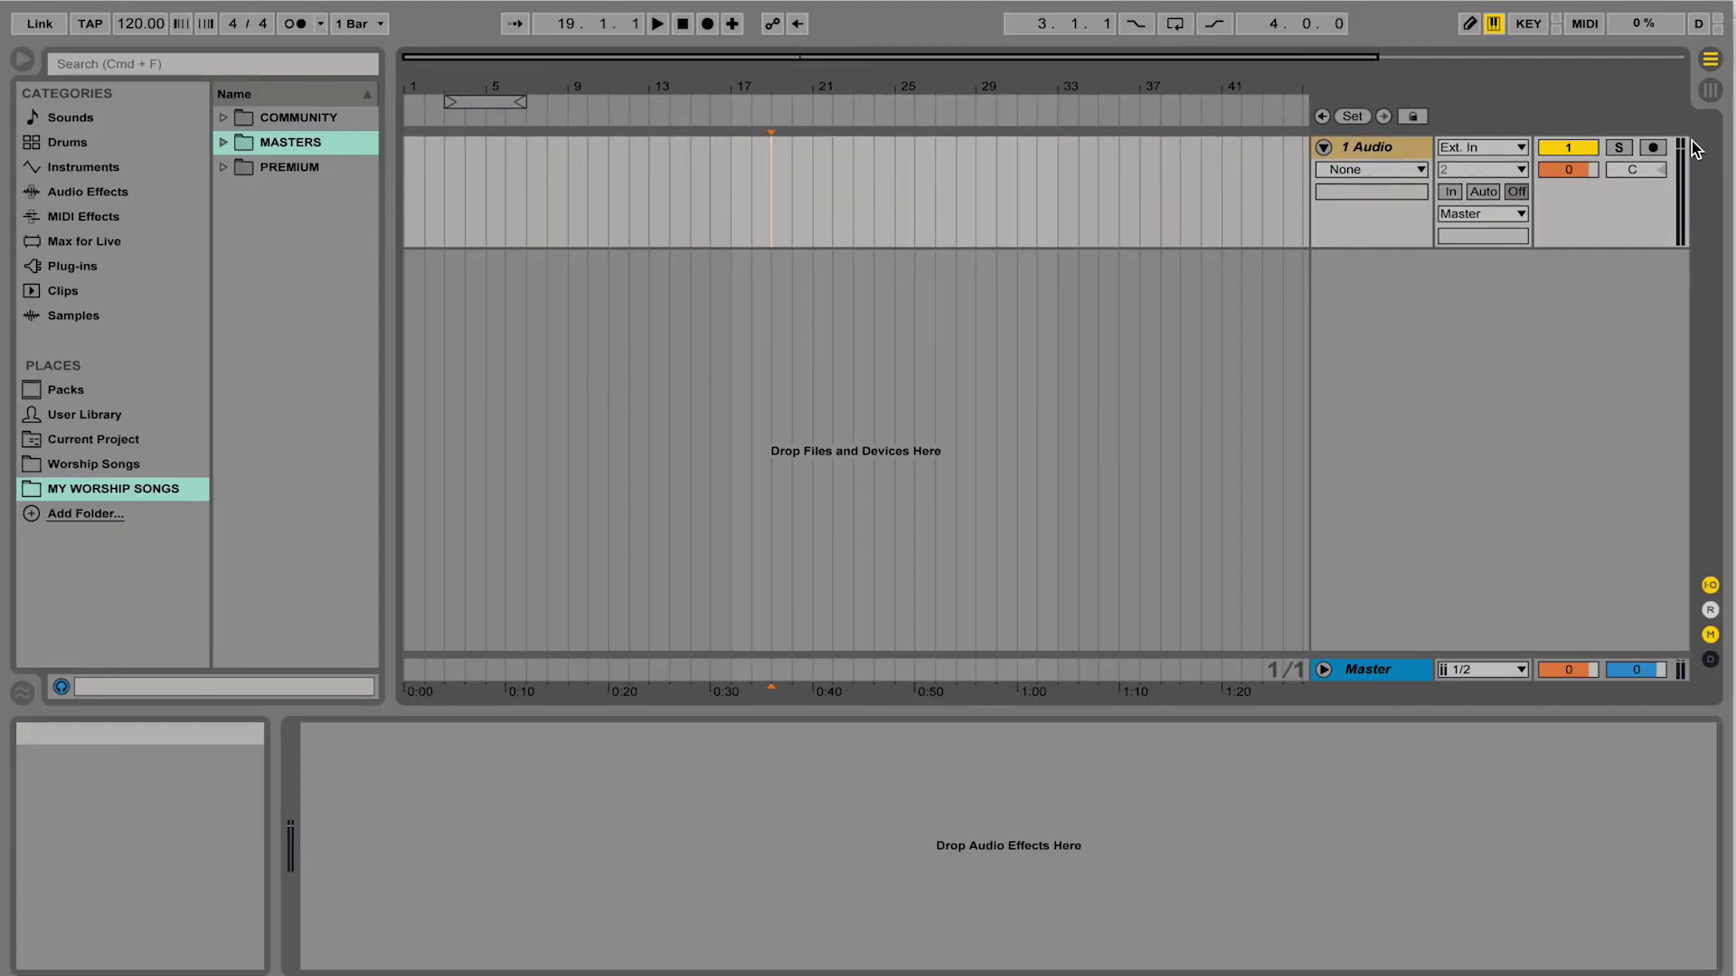
click(644, 222)
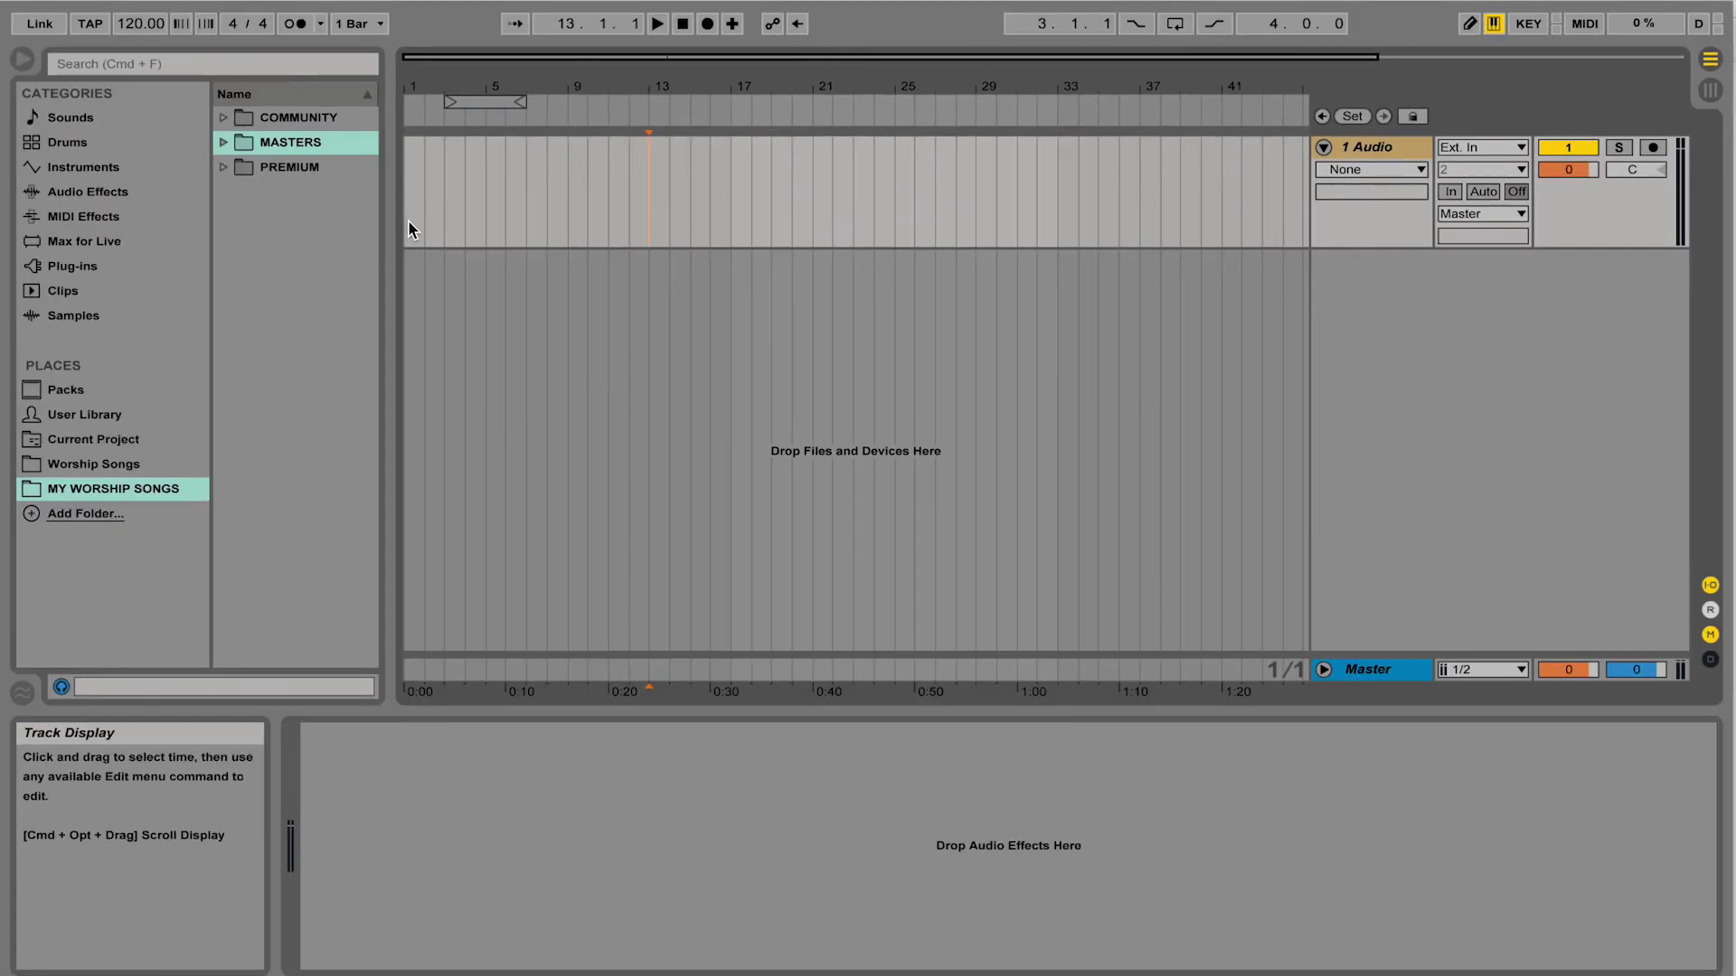
Expand MASTERS > THISISAMAZINGGRACE_98_Bb_MT in a widened browser so the seven stem names show in full.
drag(387, 225, 458, 226)
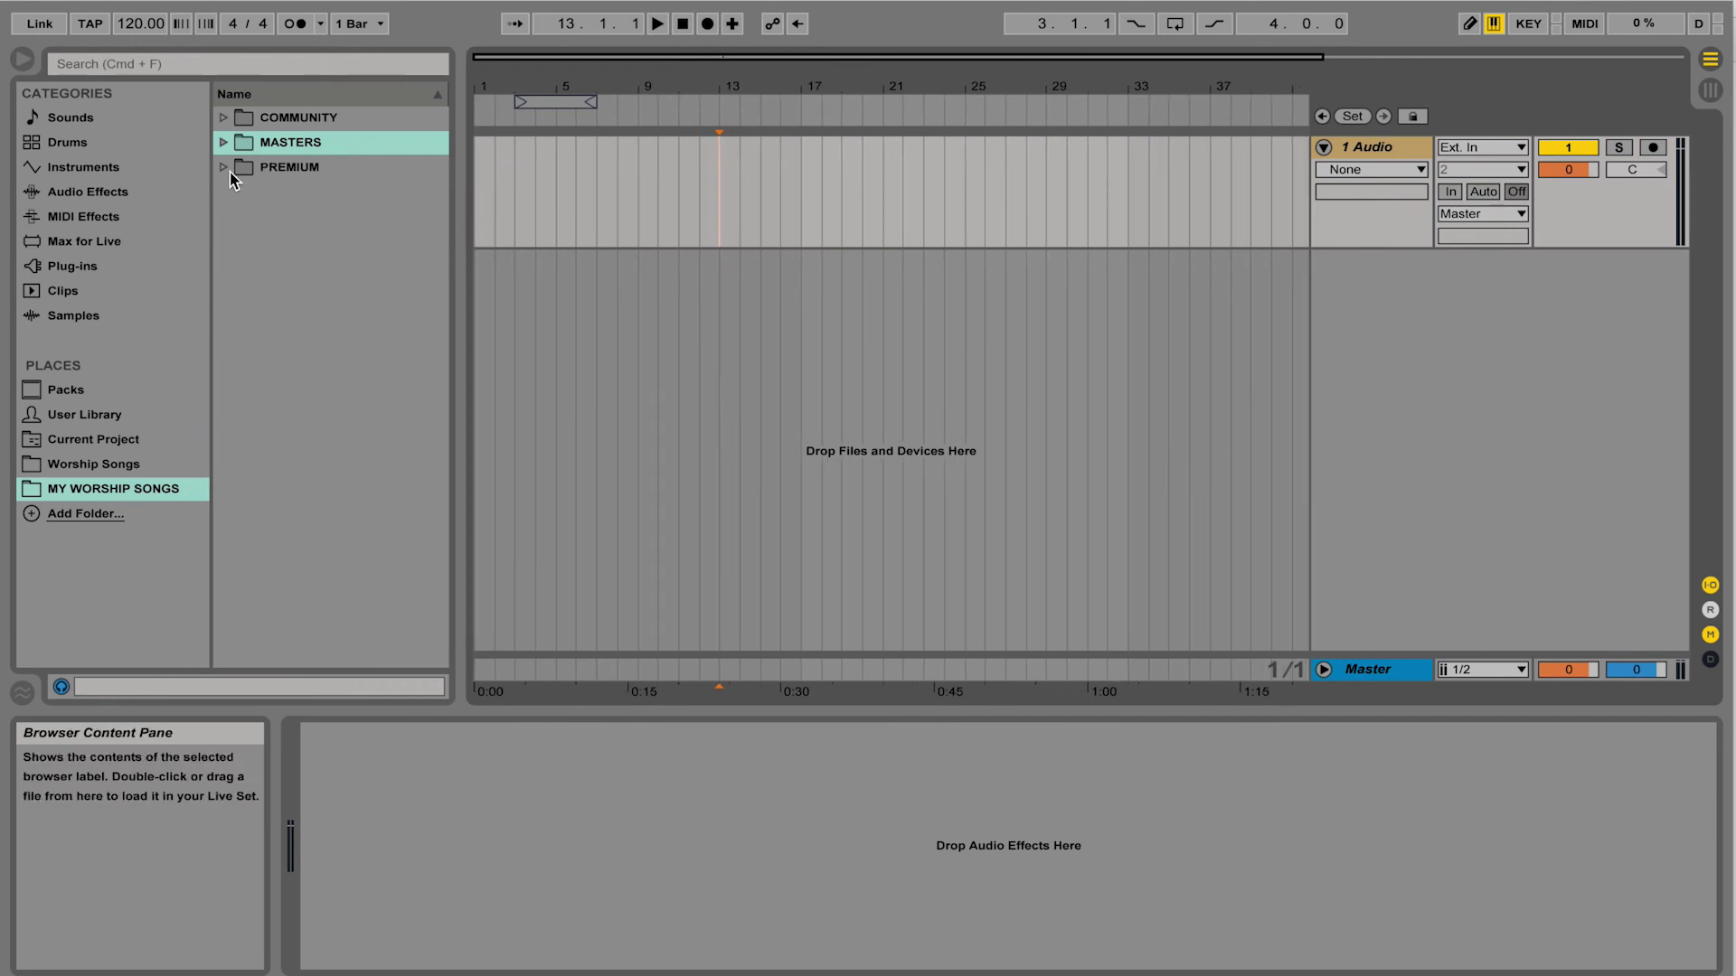
click(225, 143)
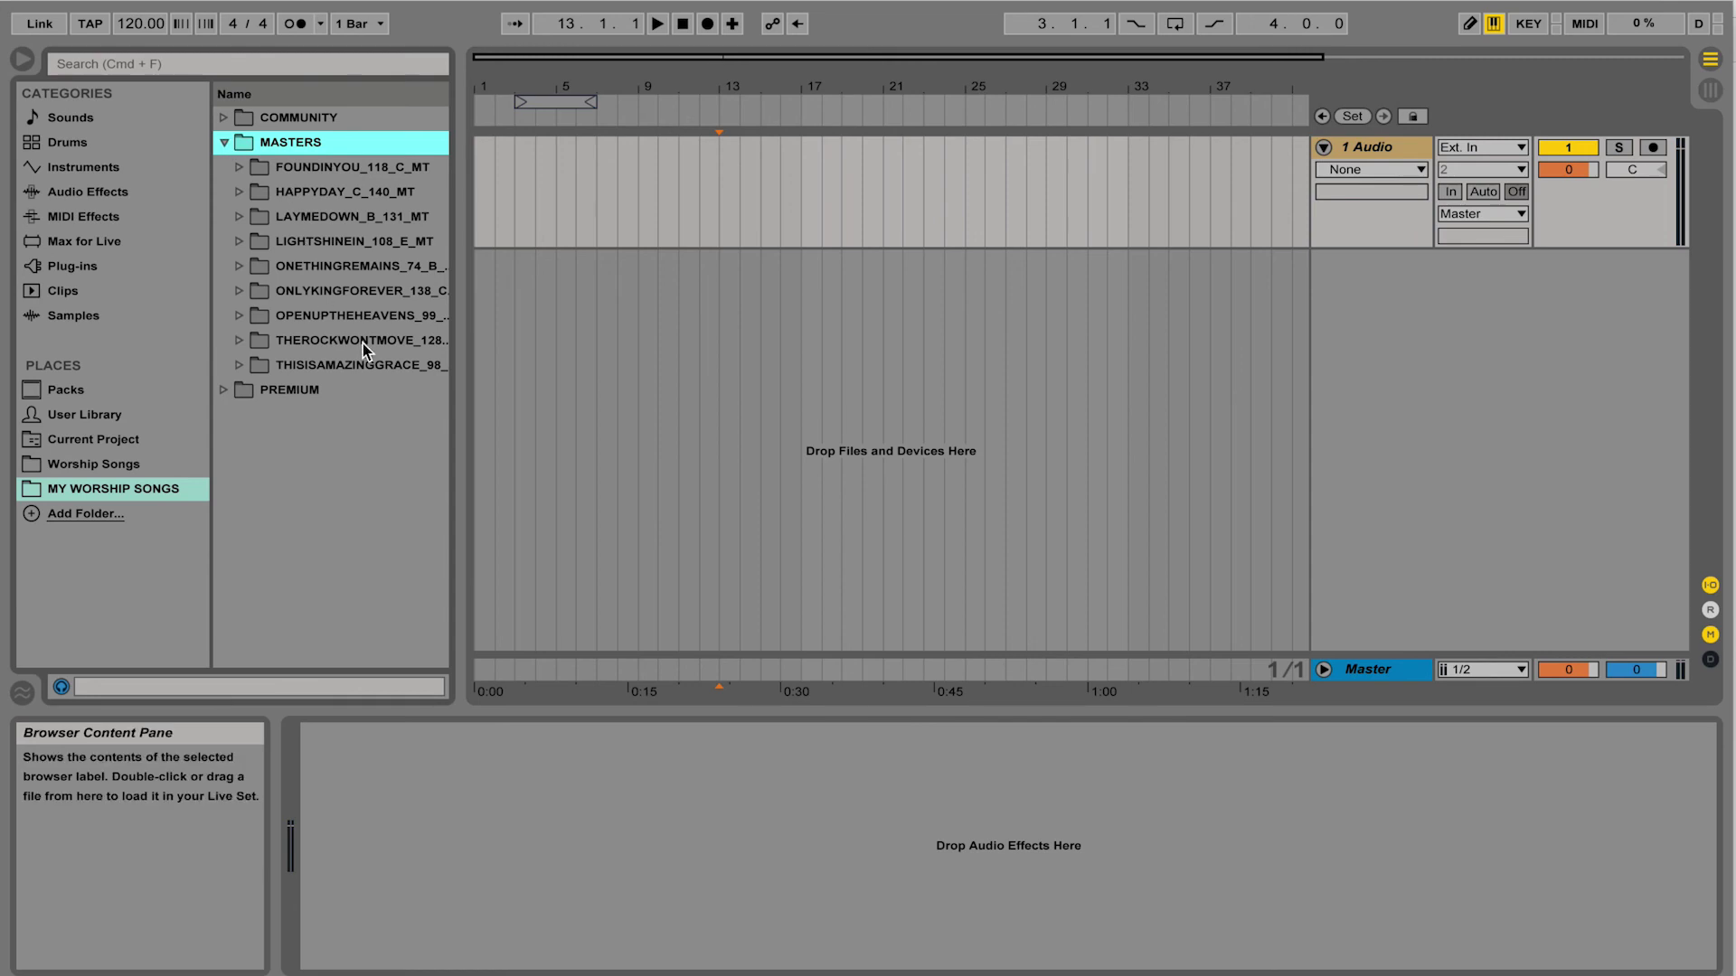
click(240, 366)
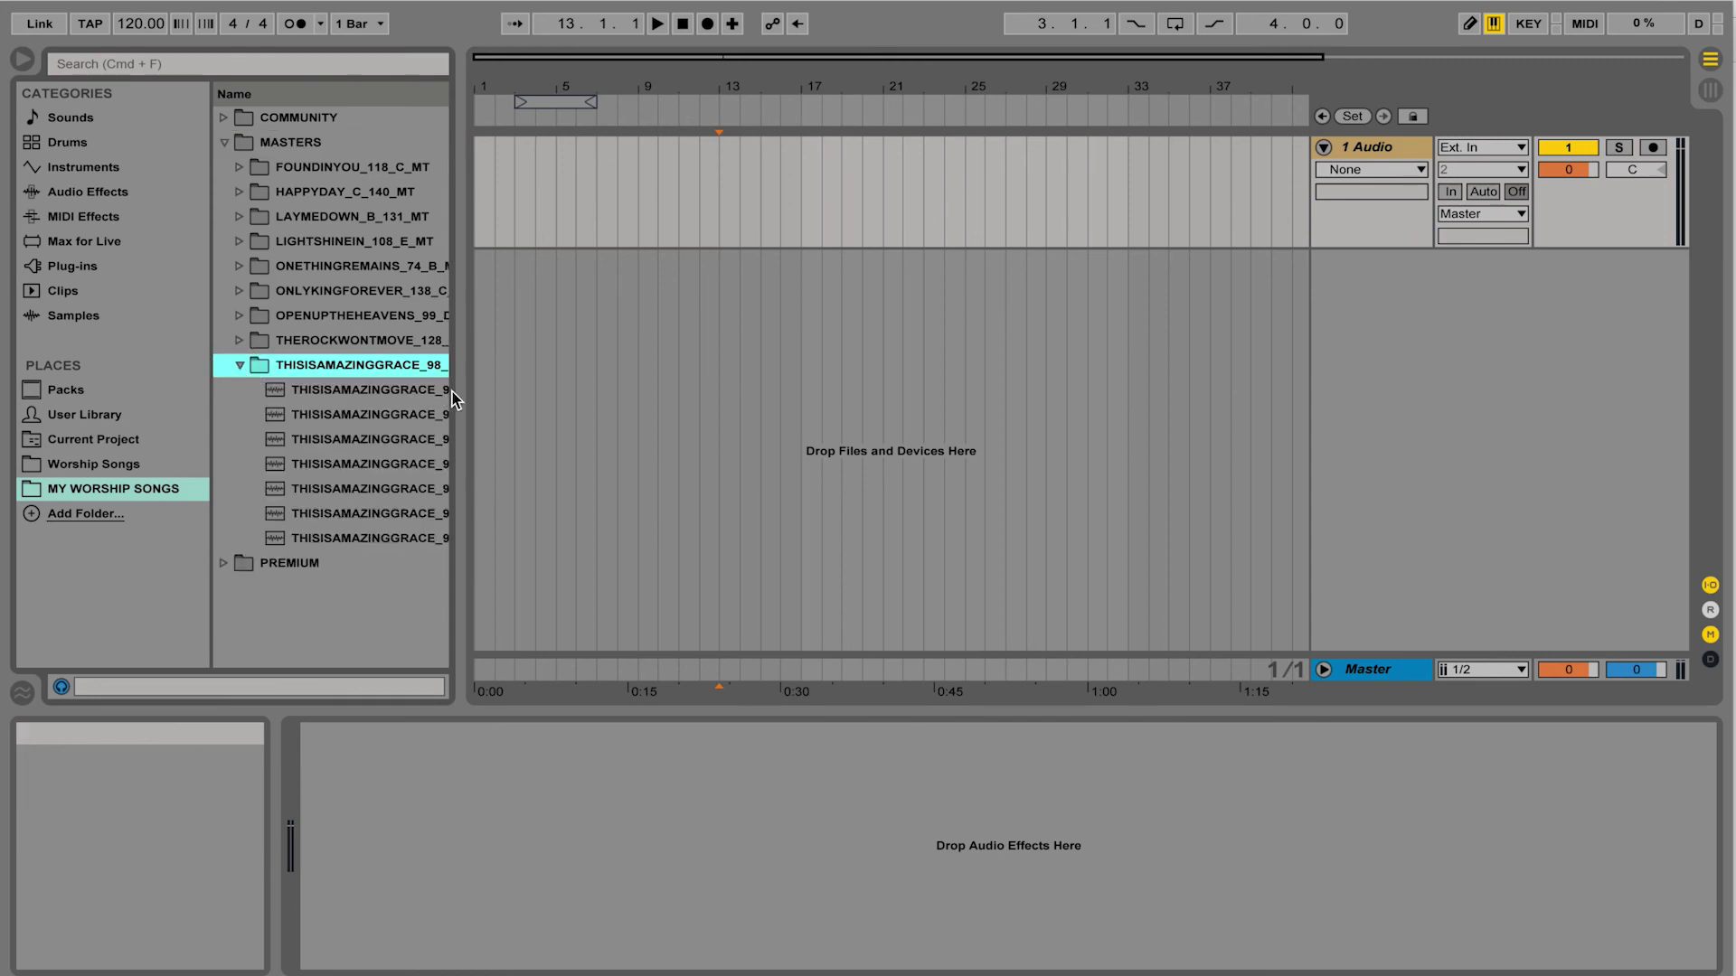
drag(455, 391, 619, 390)
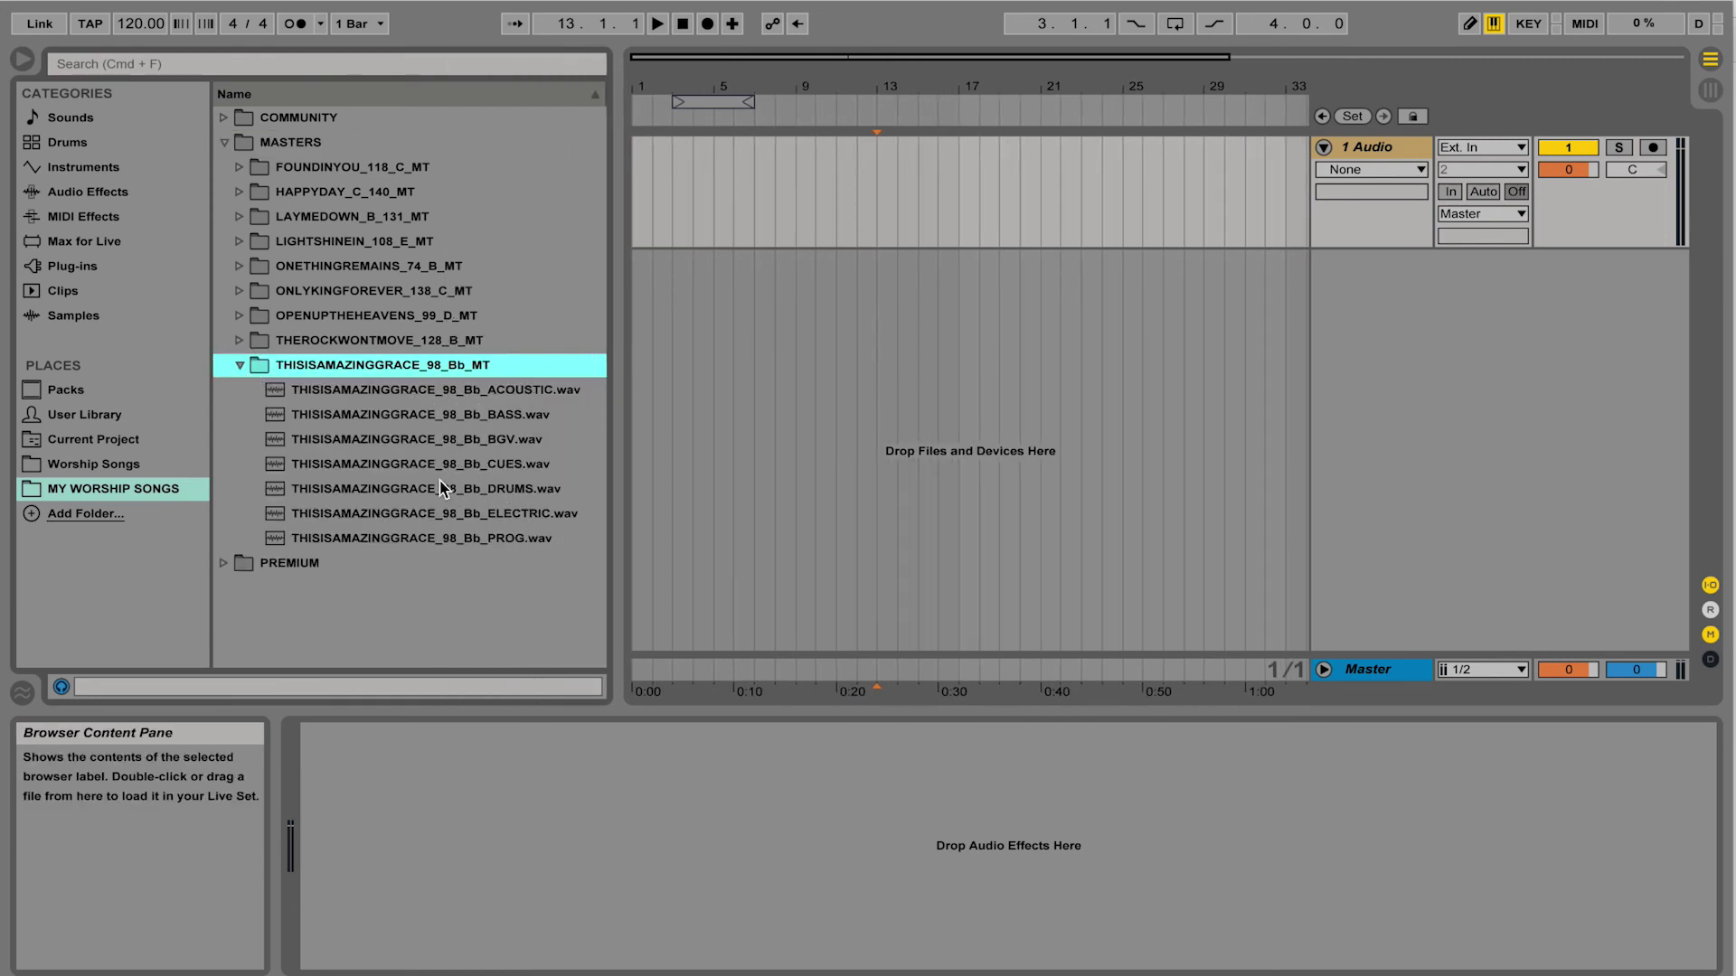
Drop CUES.wav into the arrangement at bar 1 and rename its track CUES.
drag(405, 470, 638, 181)
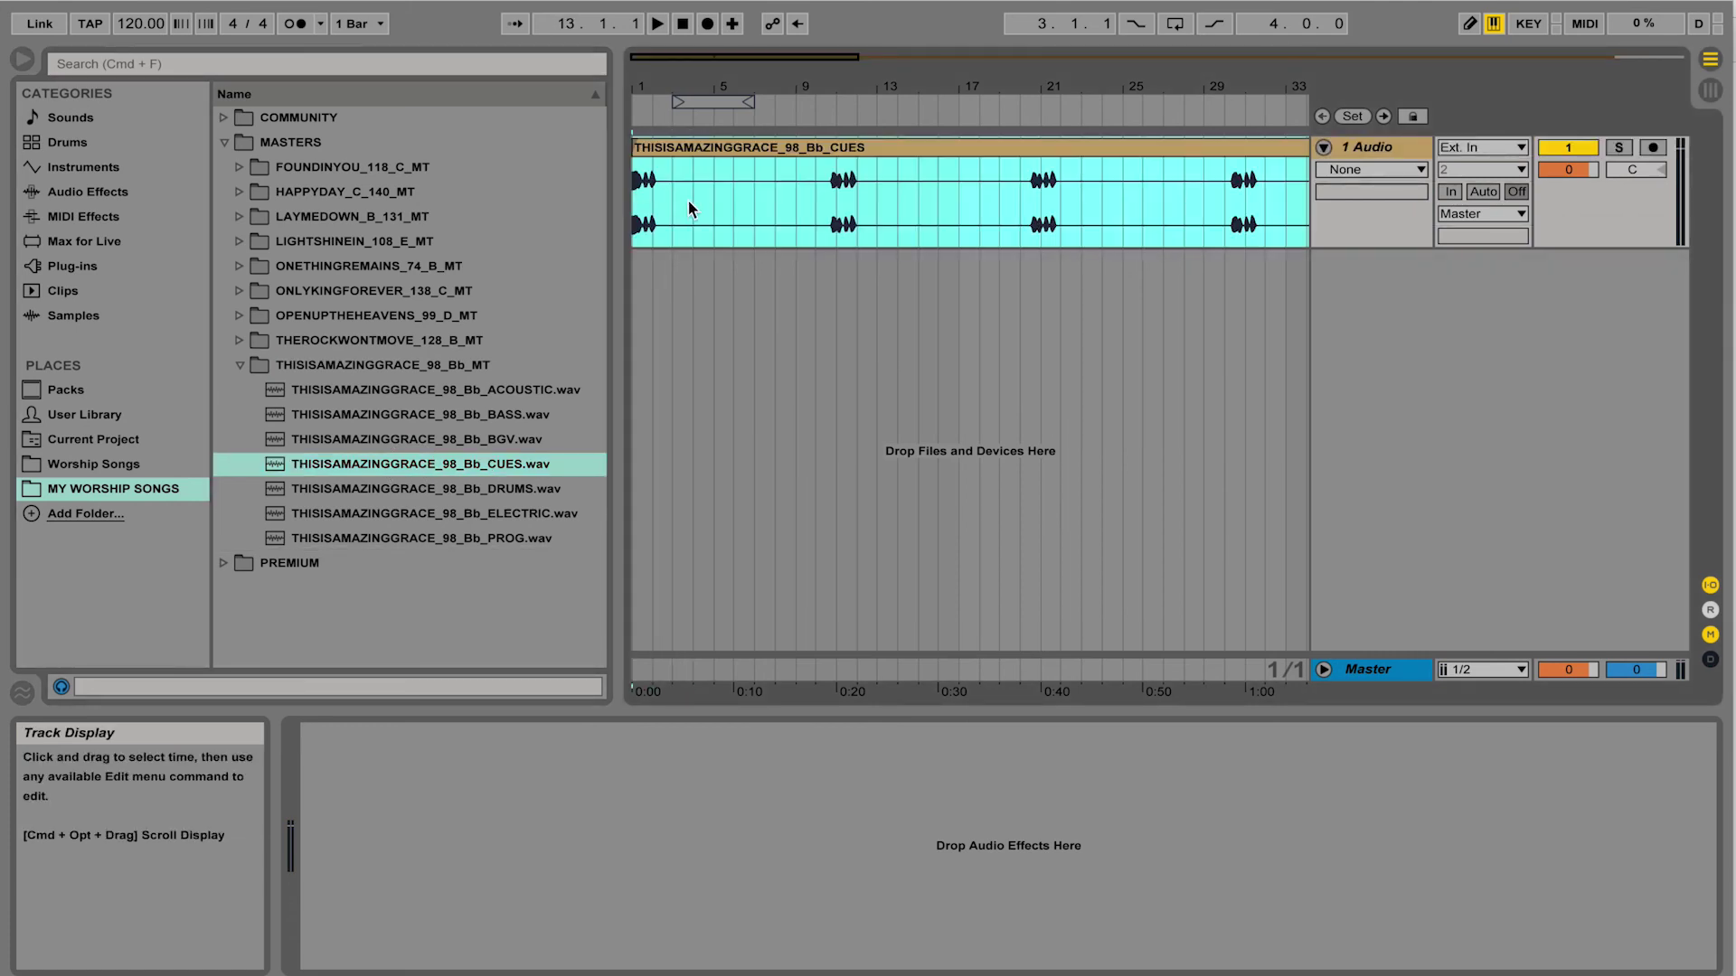
click(1373, 150)
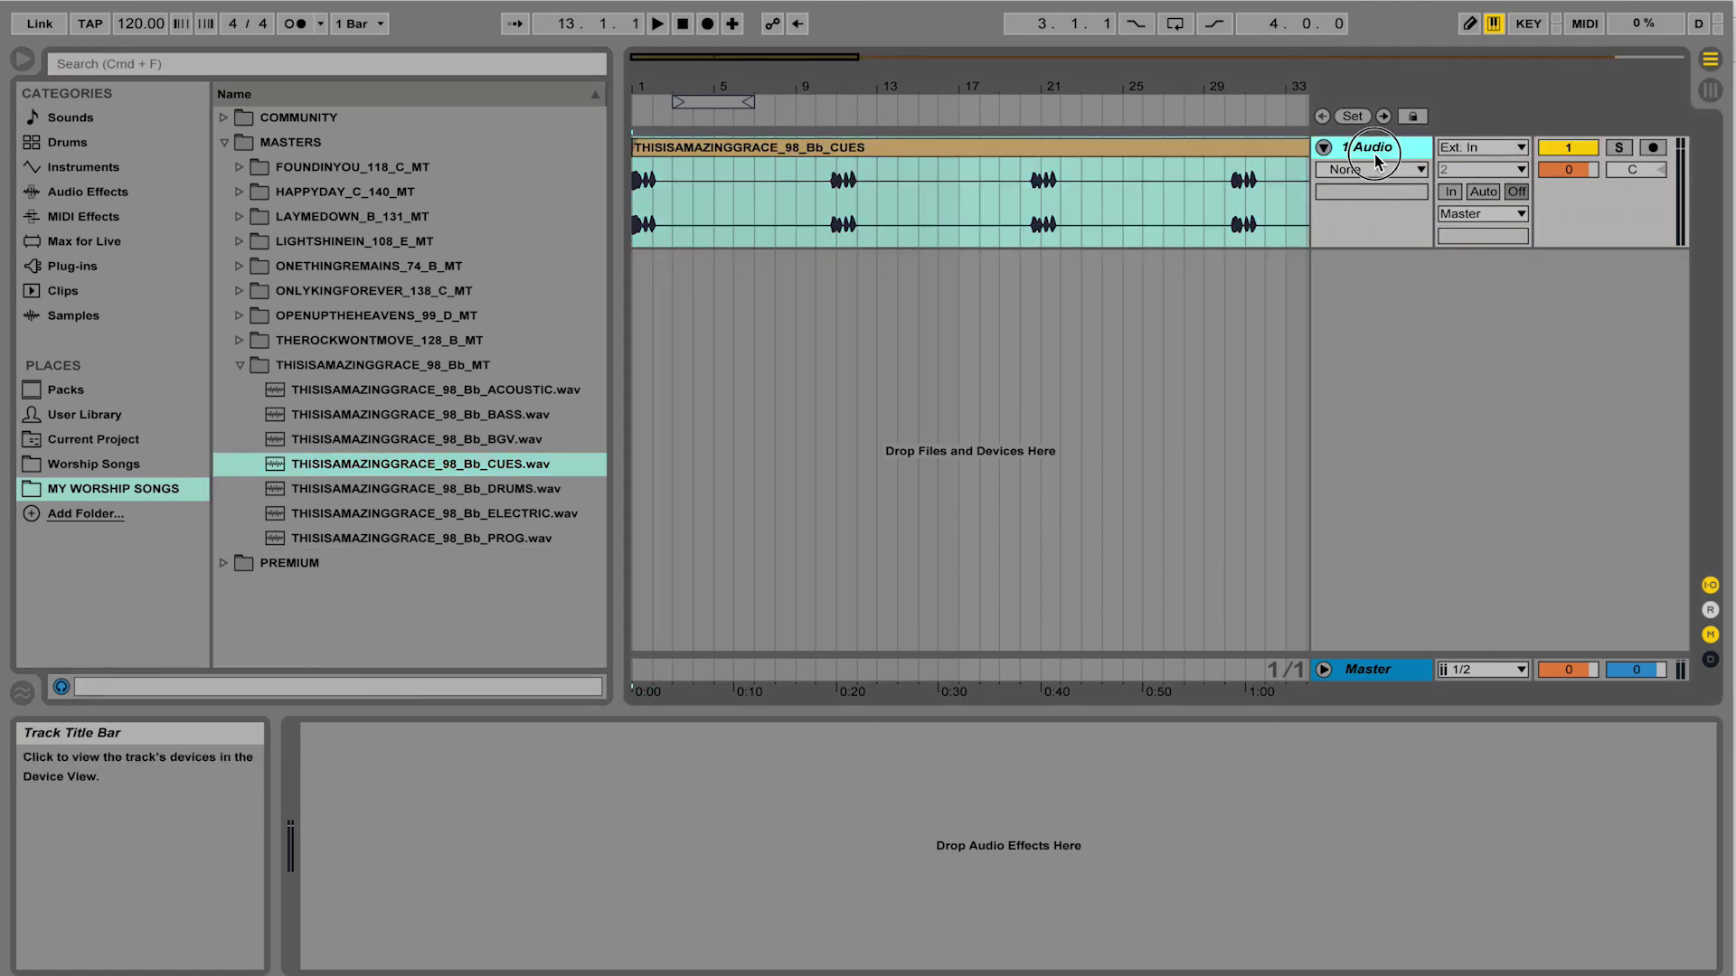
right_click(1375, 154)
click(1415, 220)
text(CUES)
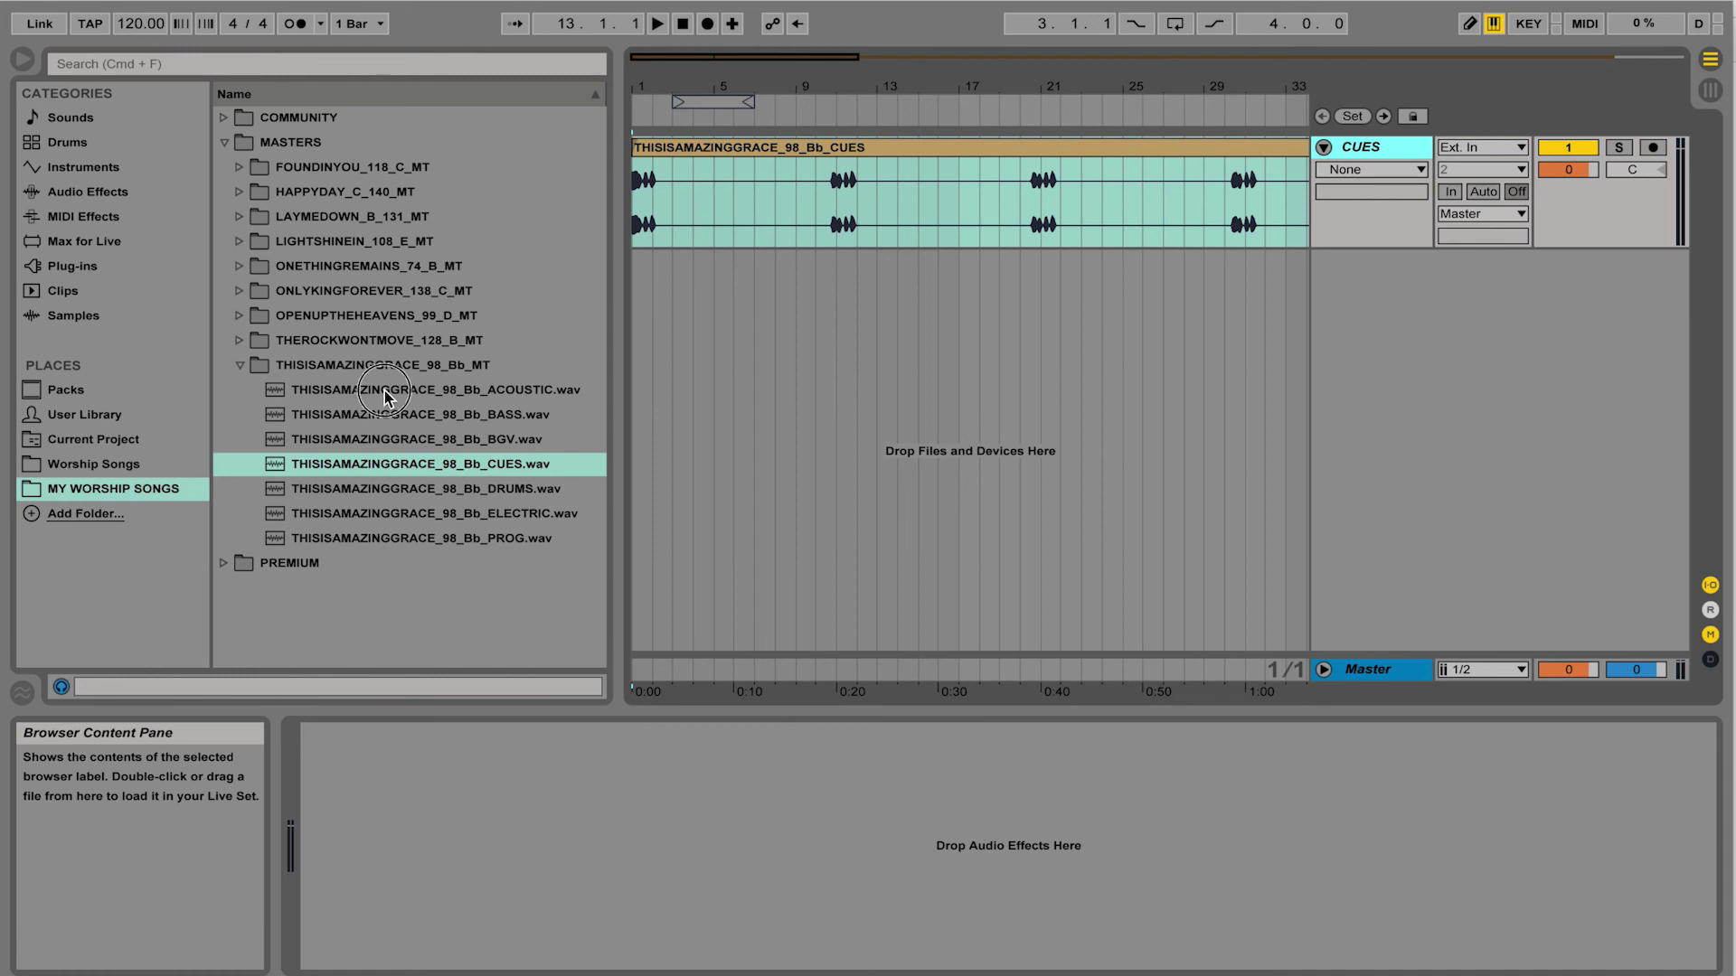
Add ACOUSTIC.wav as a second track and rename it ACOUSTIC.
drag(387, 391, 638, 272)
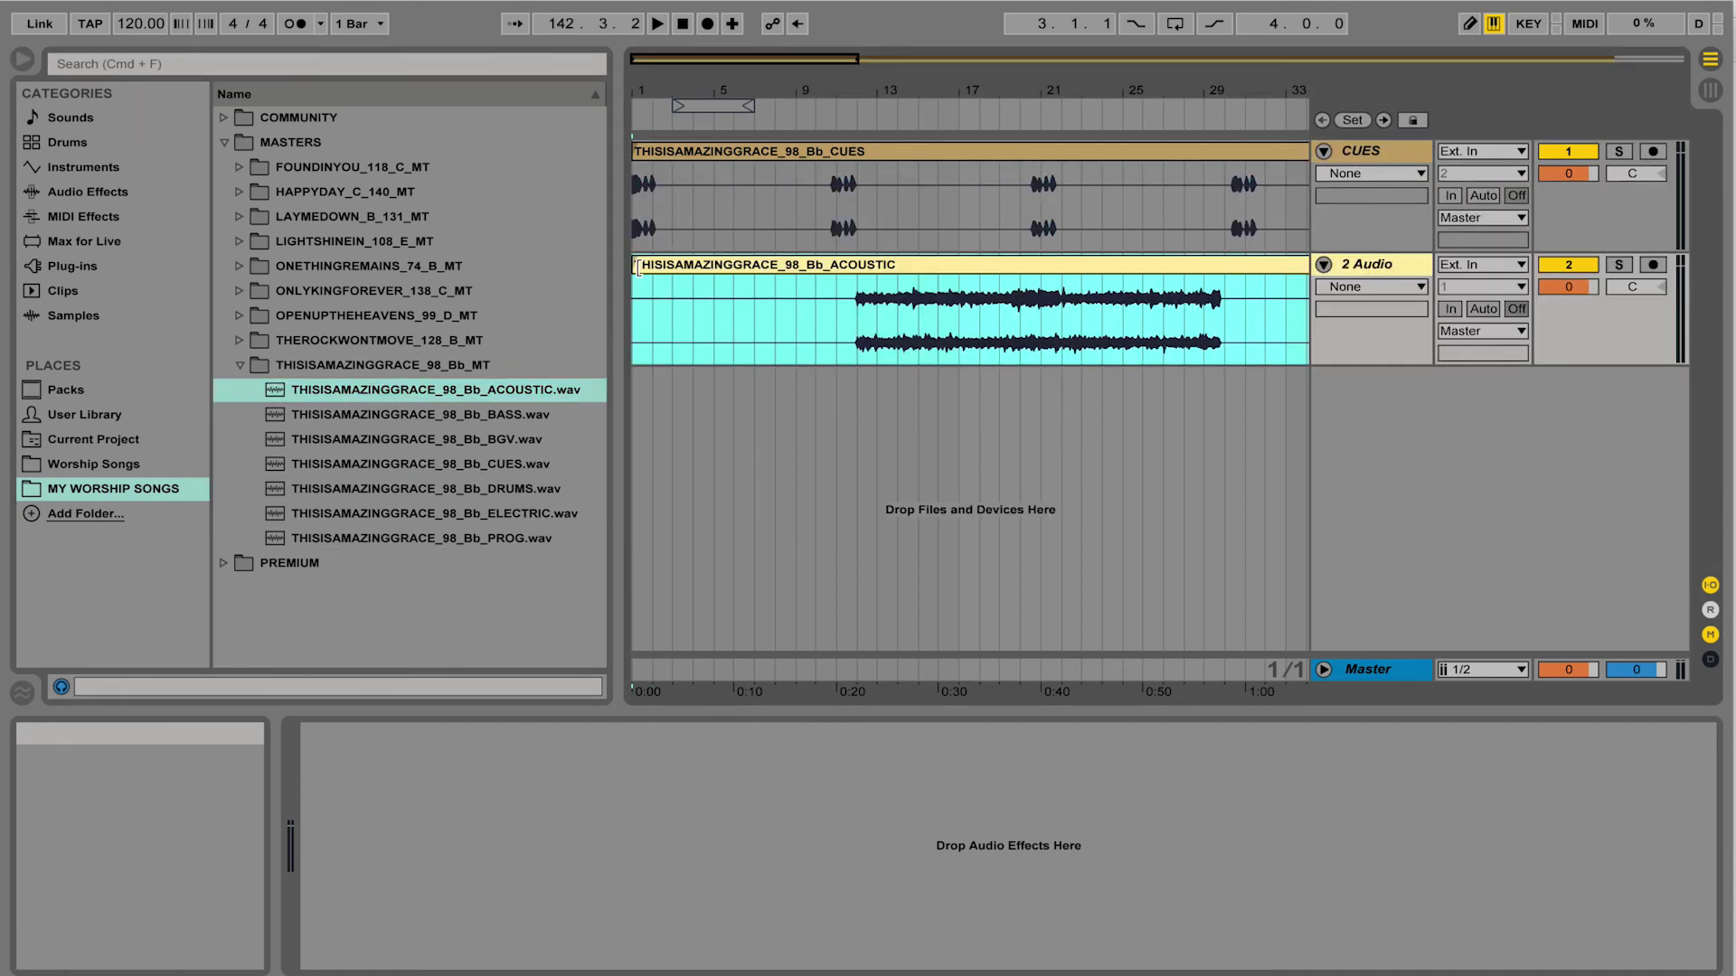
key(super+r)
text(AC)
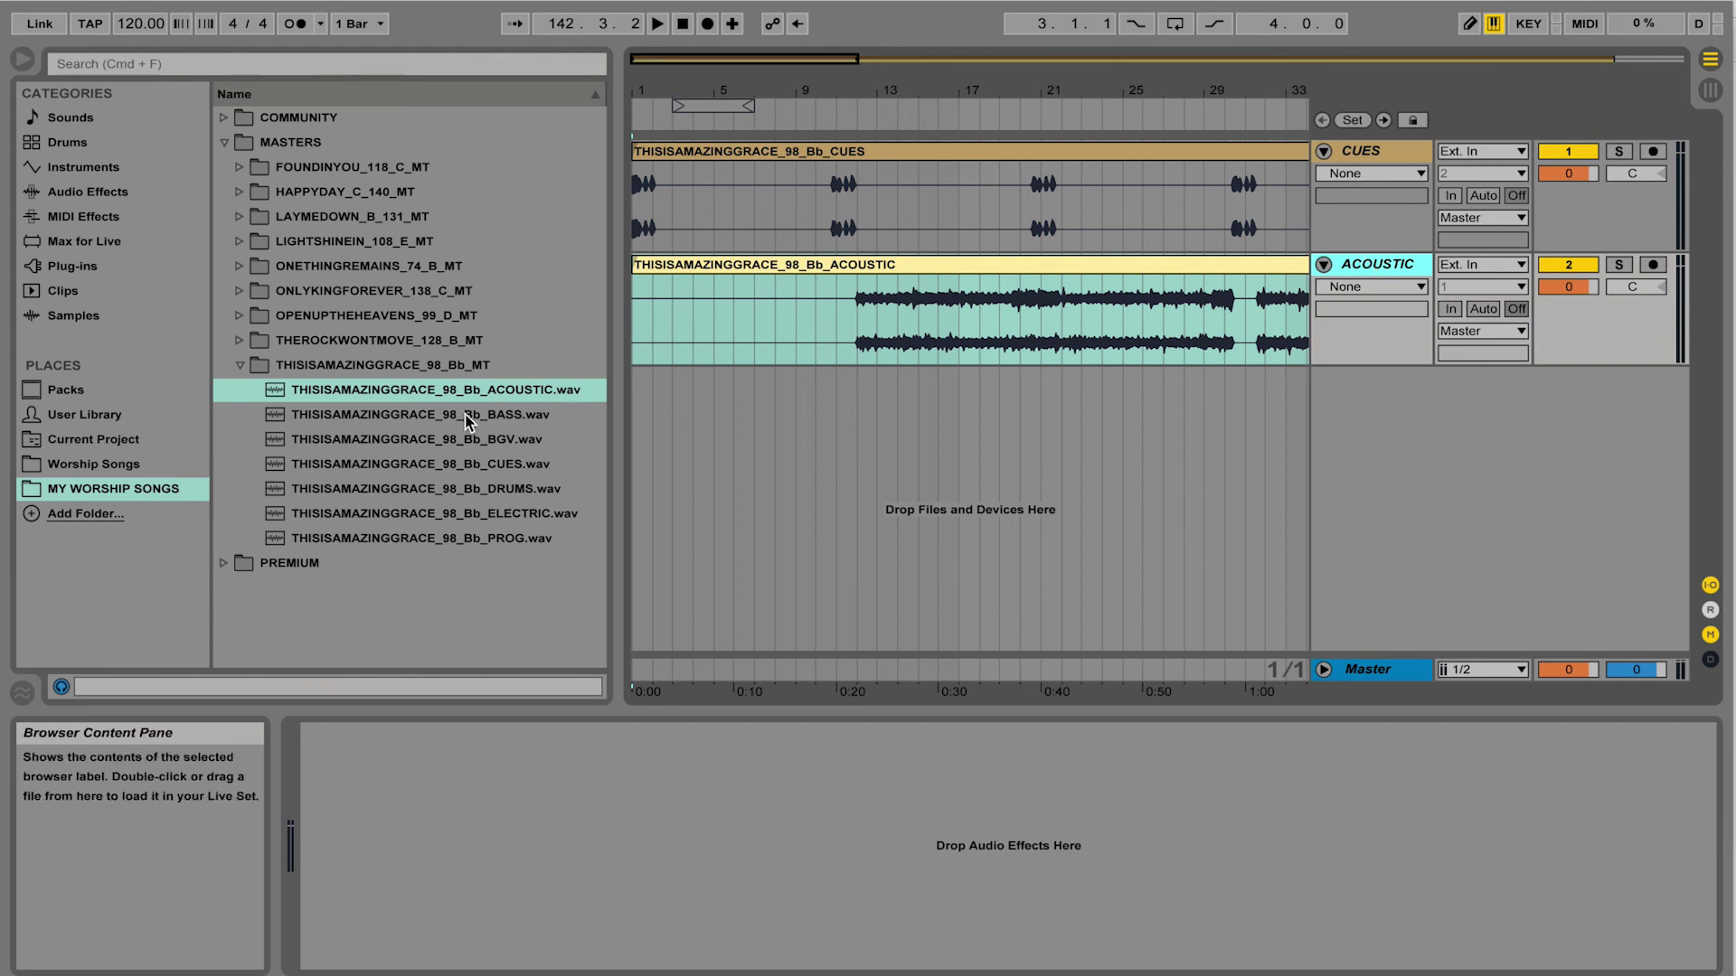
click(514, 417)
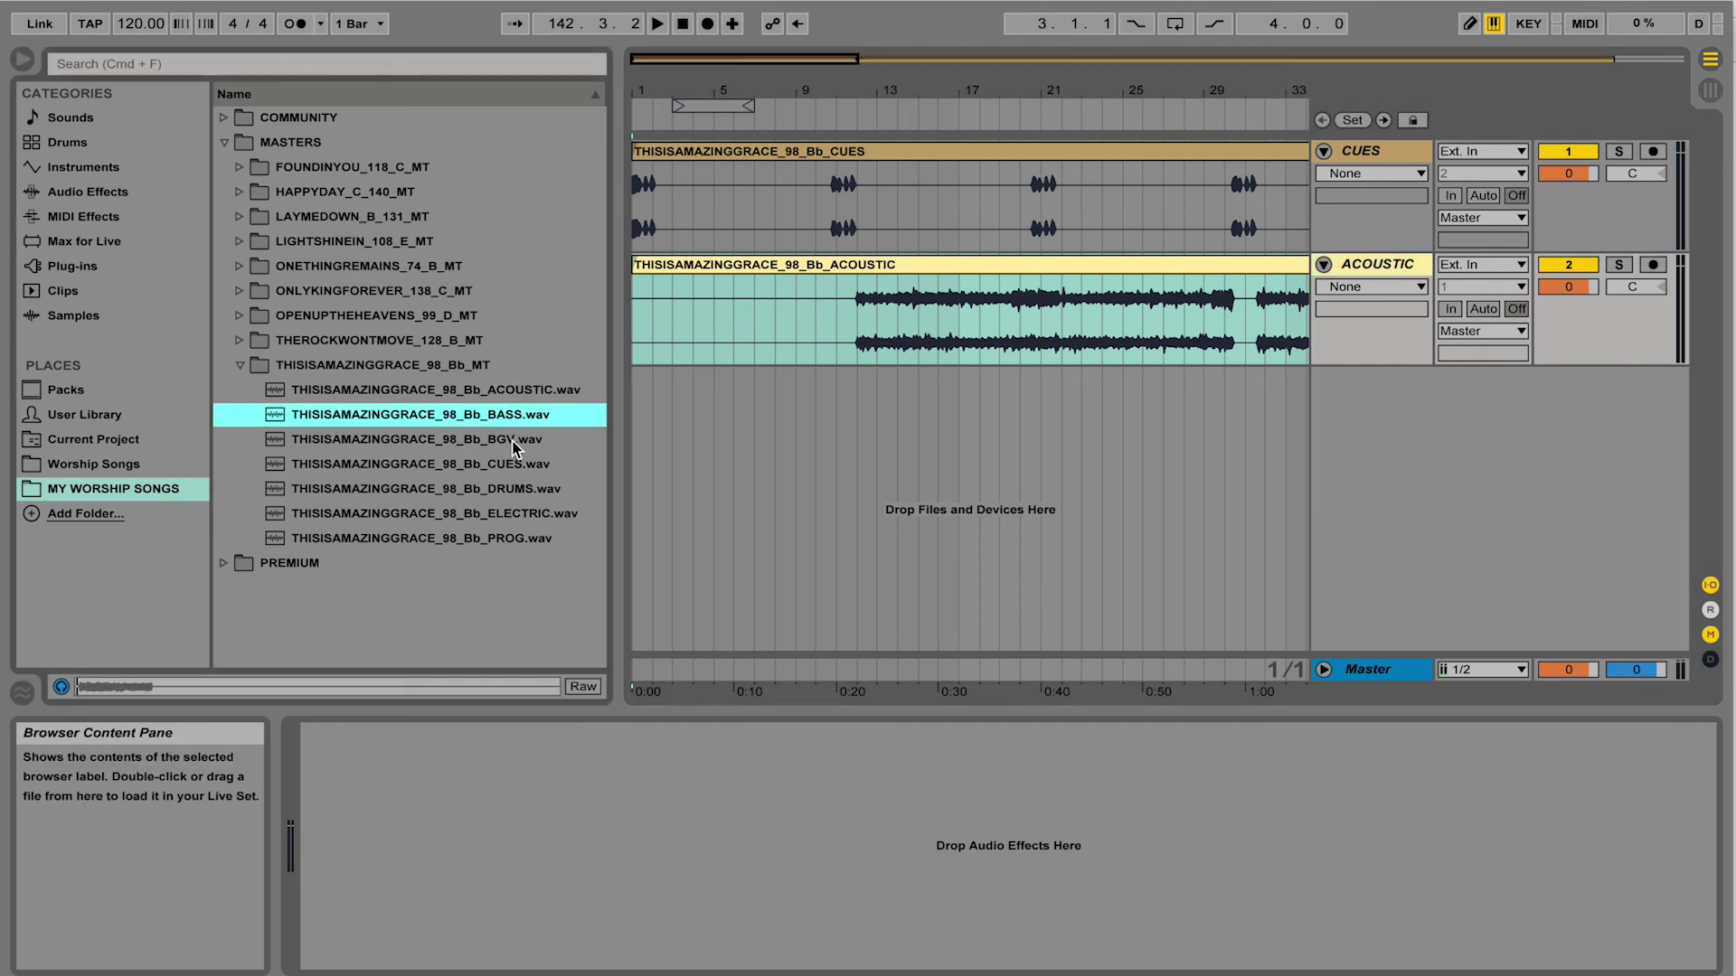
super+click(513, 440)
super+click(512, 489)
super+click(510, 514)
super+click(508, 539)
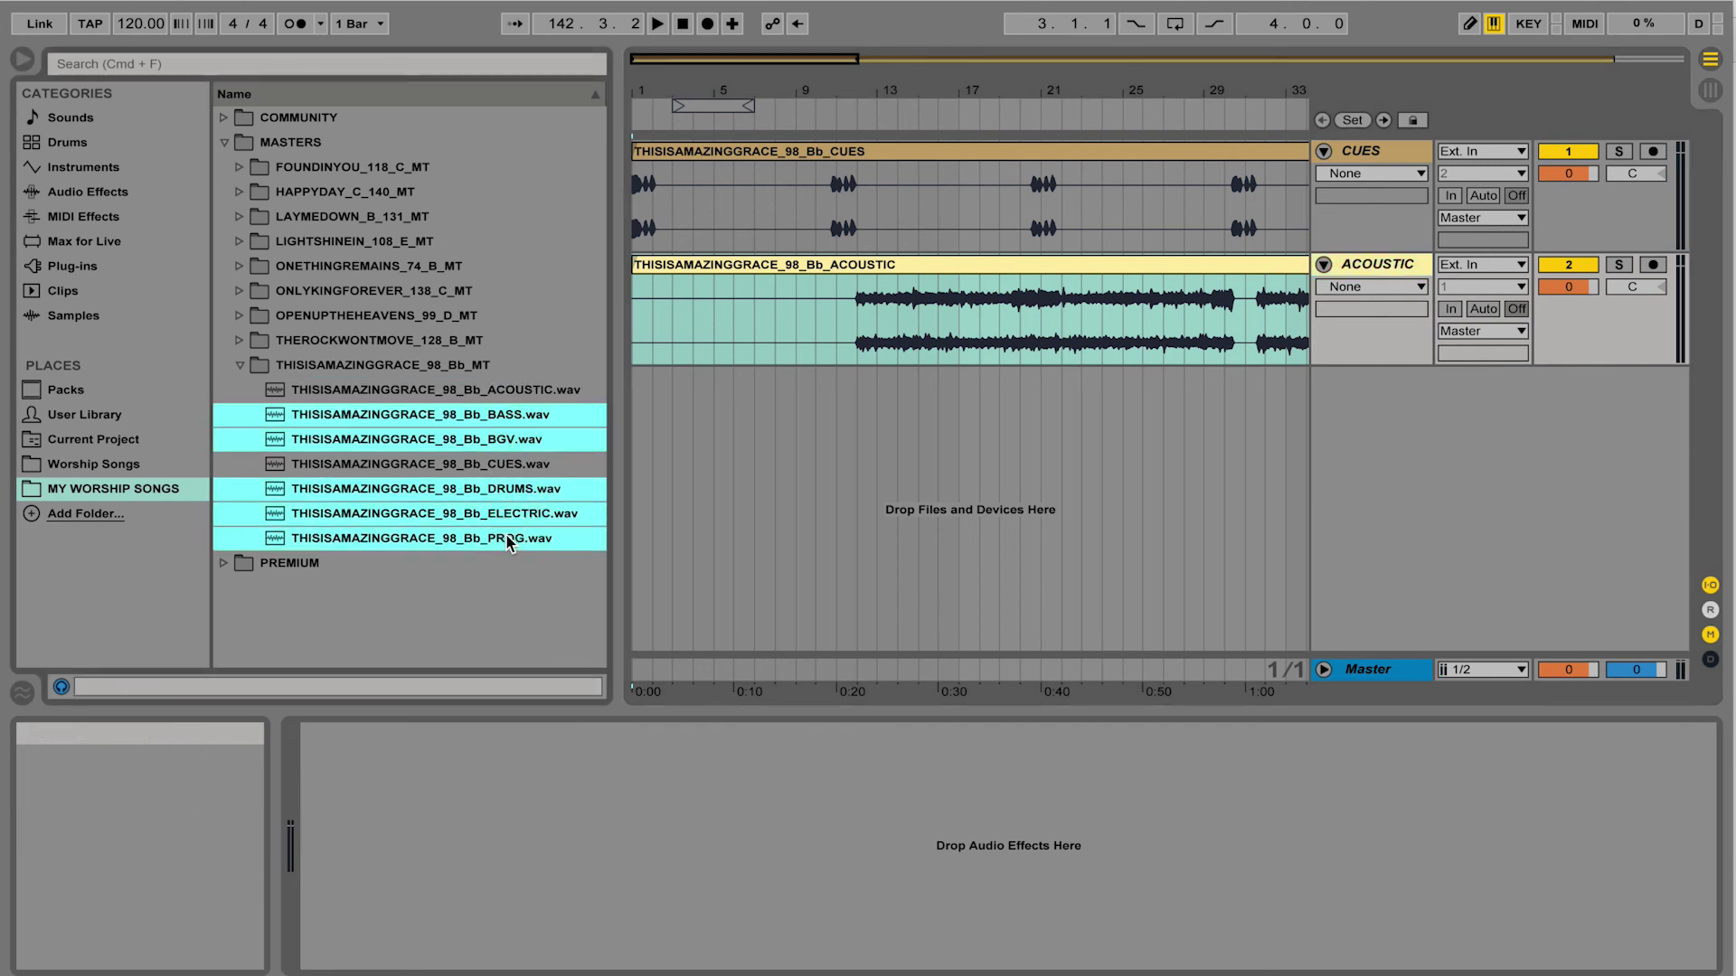
drag(397, 420, 547, 371)
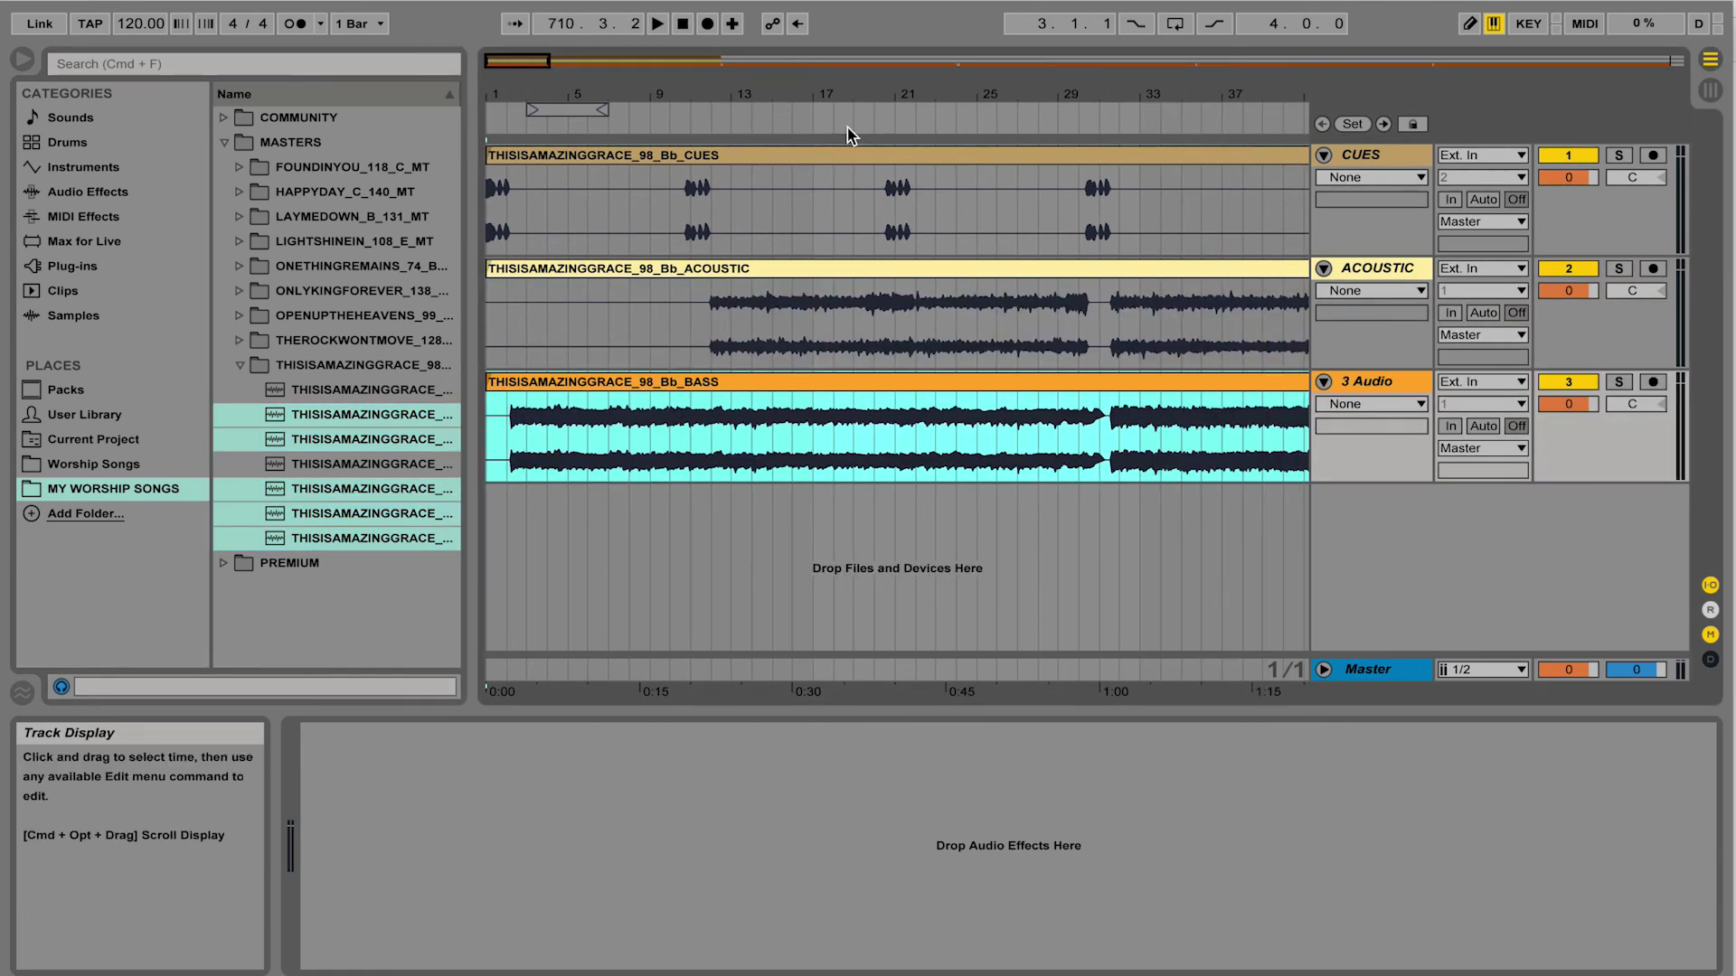
drag(848, 122, 848, 77)
drag(590, 100, 522, 27)
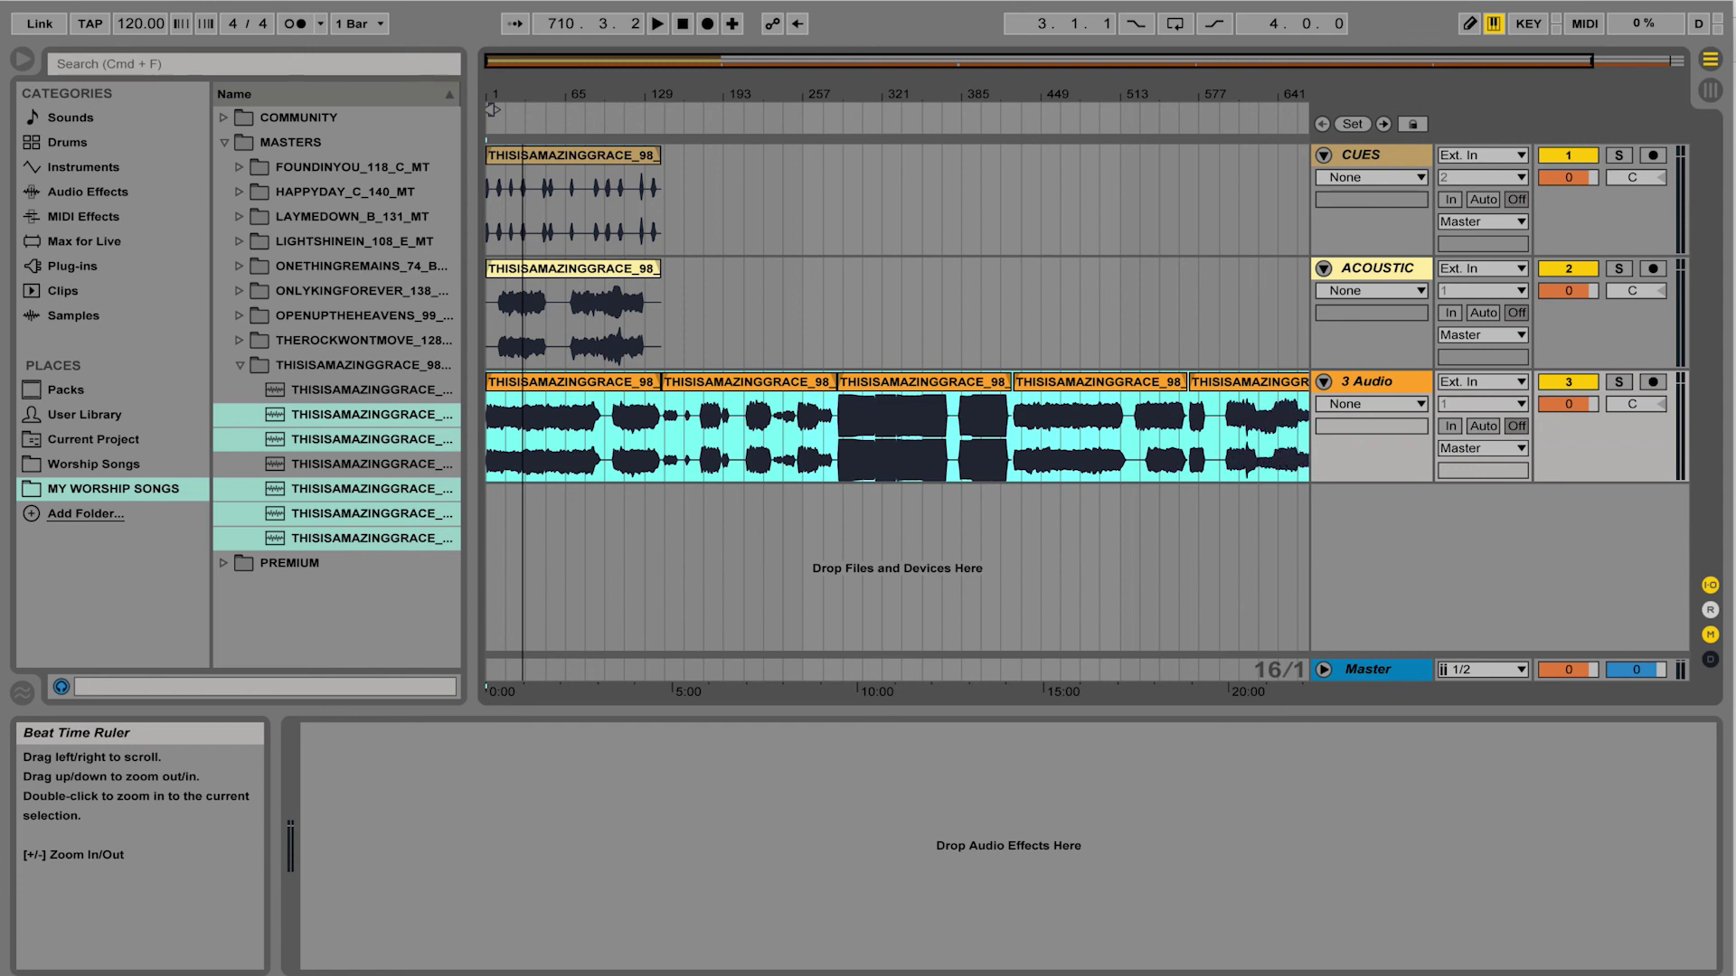
drag(522, 90, 689, 92)
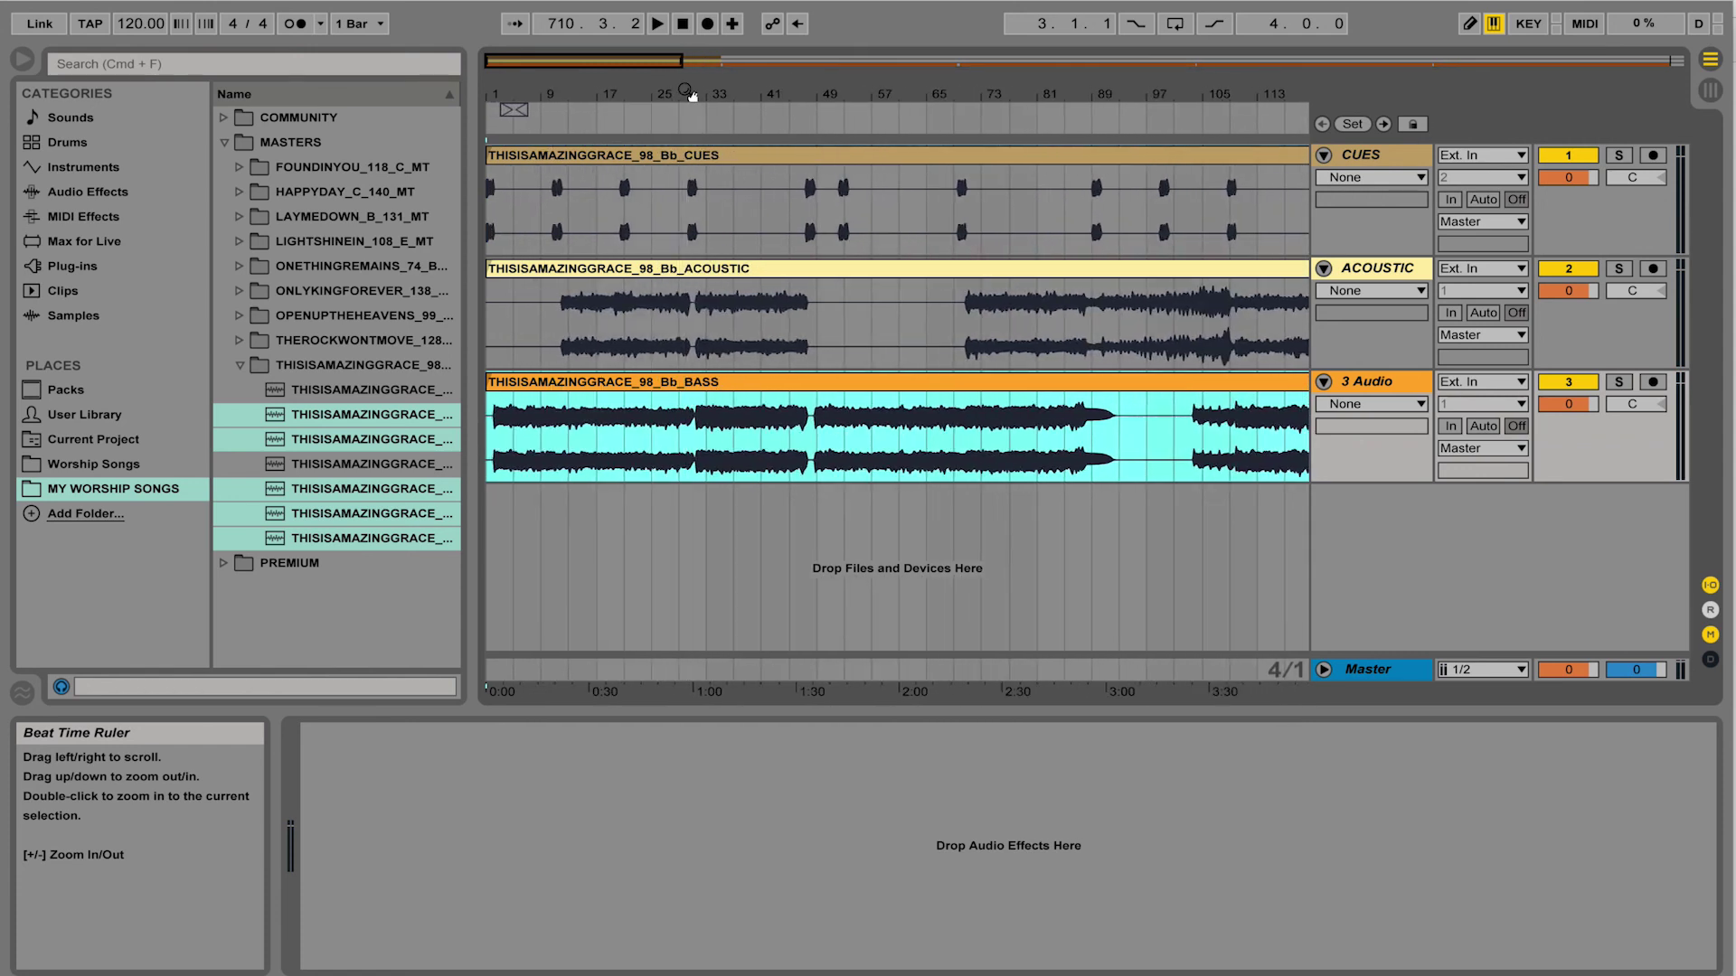
key(super+z)
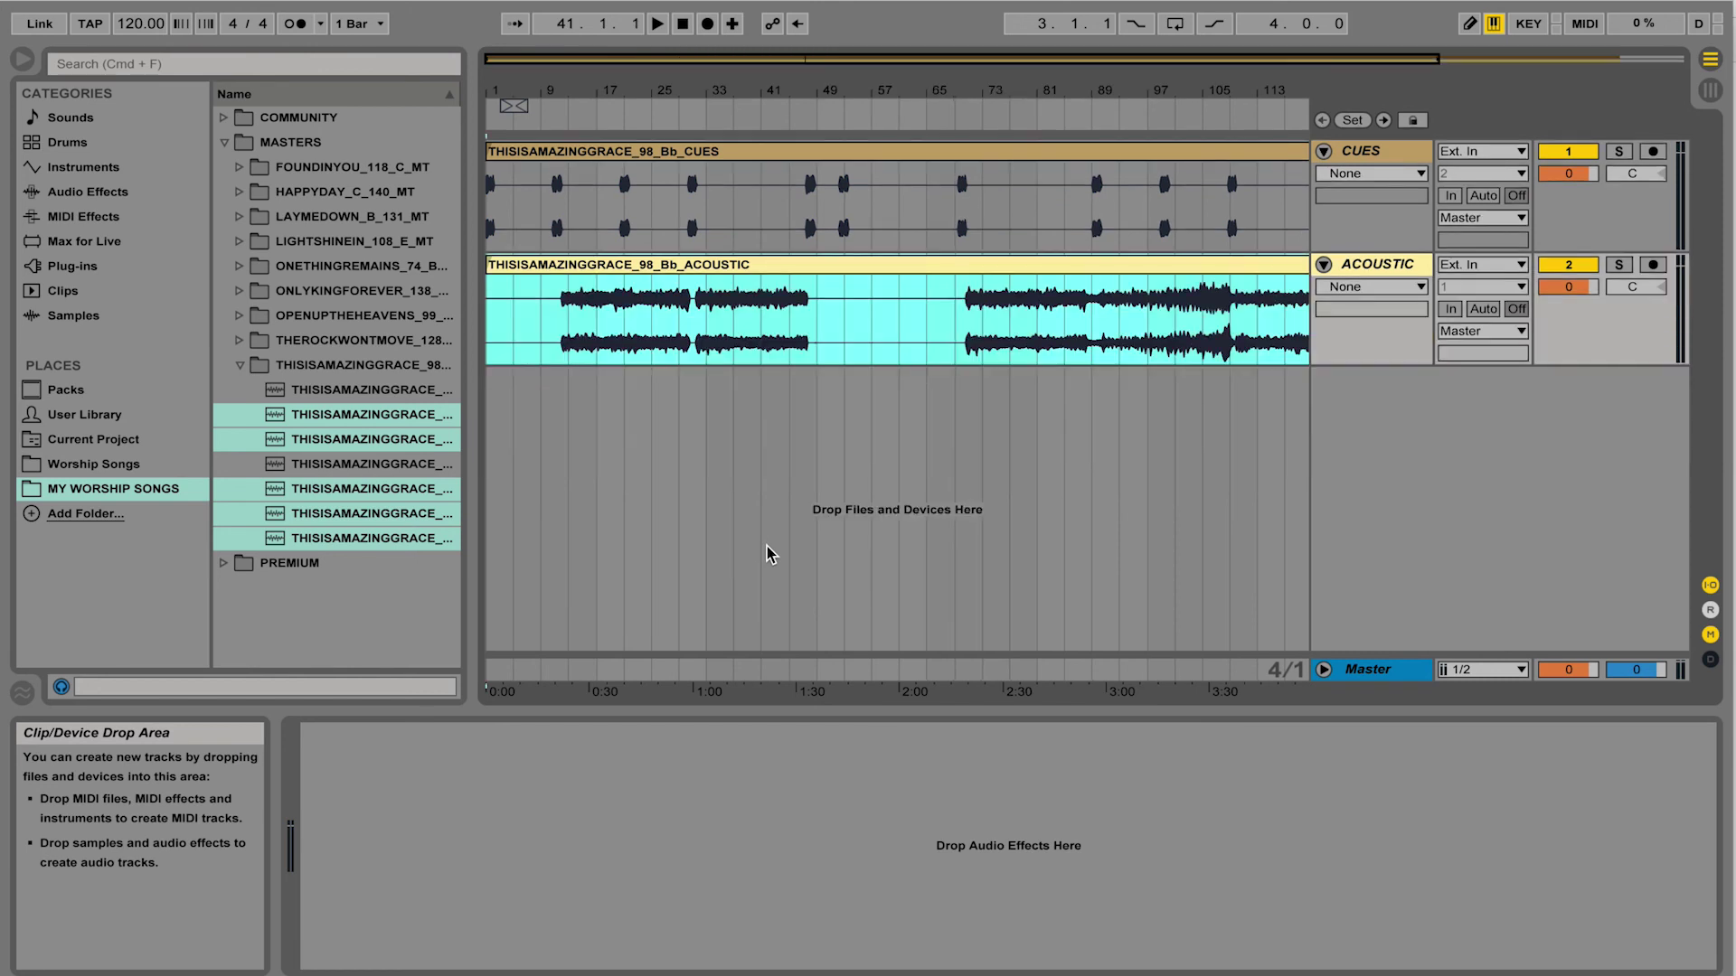
Drop the BASS, BGV, DRUMS, ELECTRIC and PROG stems onto five separate new audio tracks.
click(347, 416)
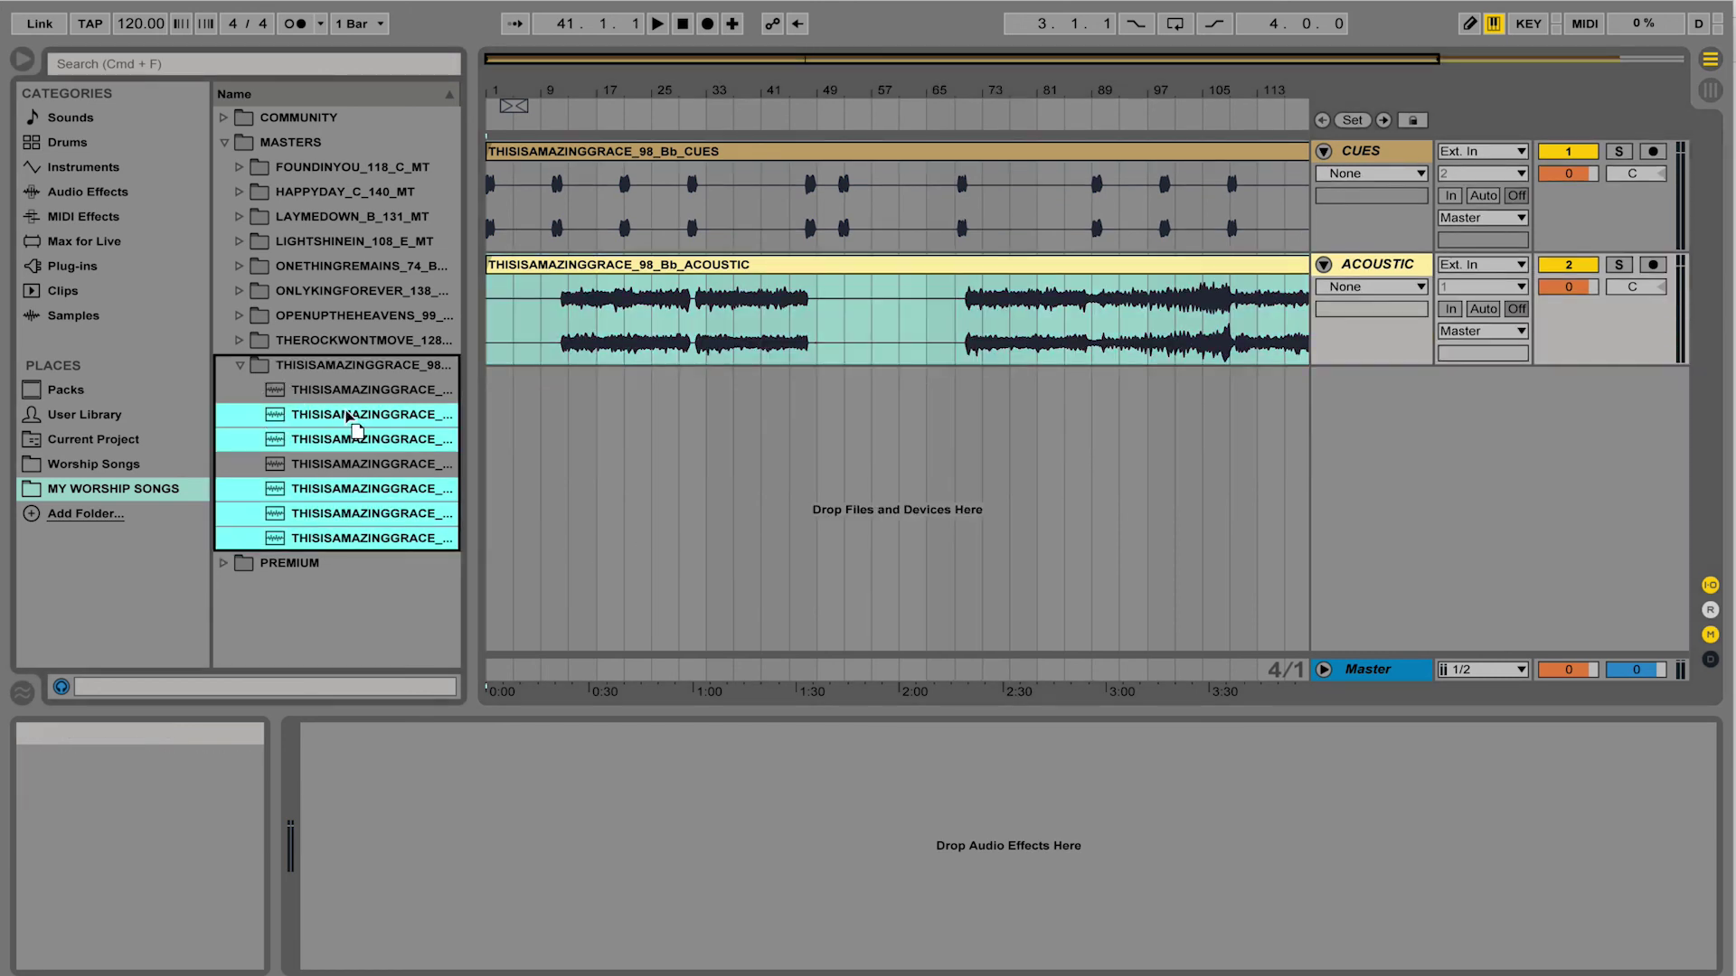
drag(347, 416, 497, 390)
key(super)
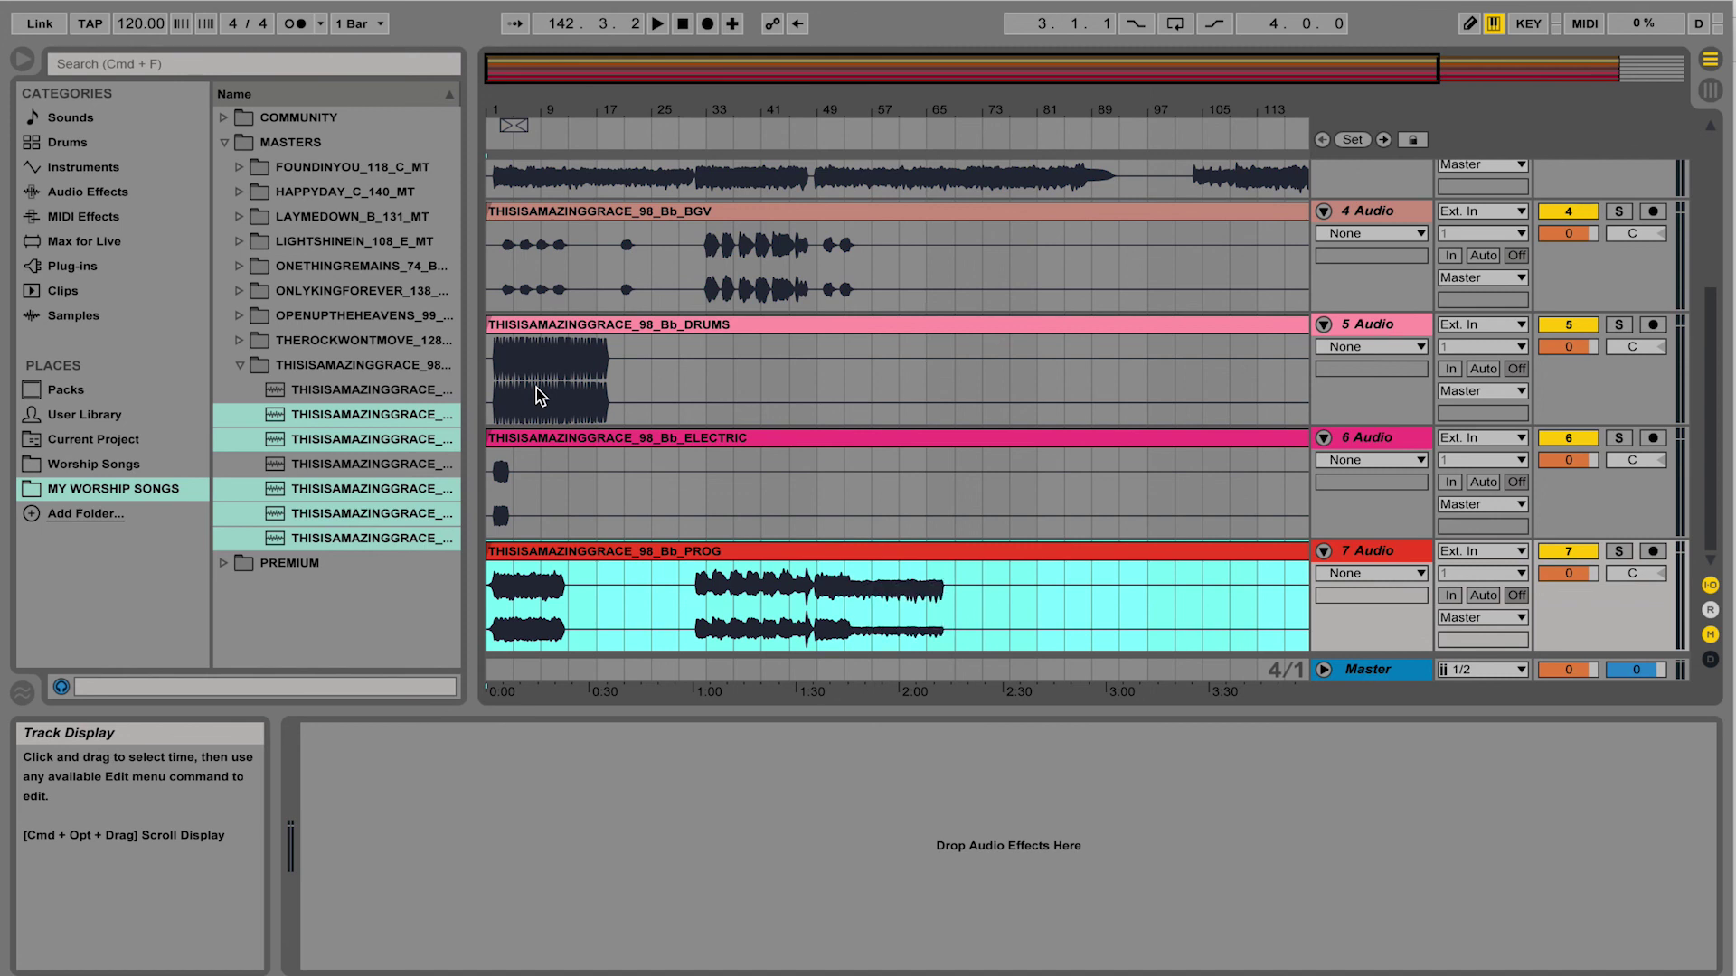
scroll(535, 388, up, 5)
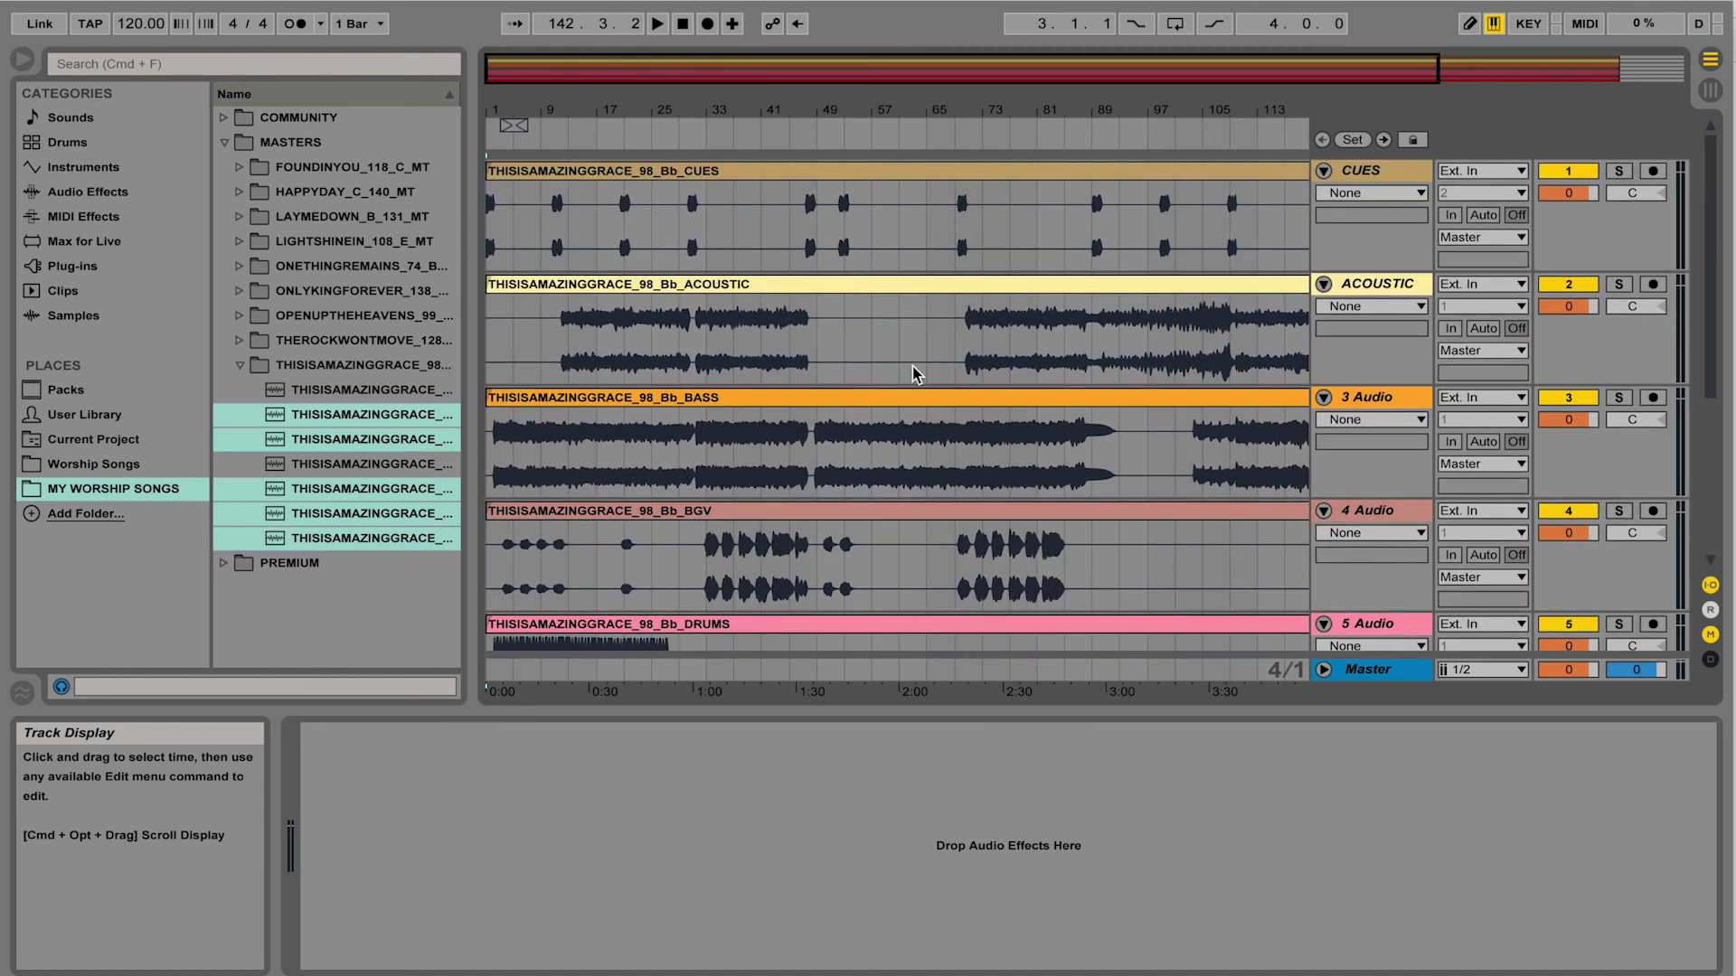
scroll(913, 366, down, 2)
scroll(913, 366, down, 3)
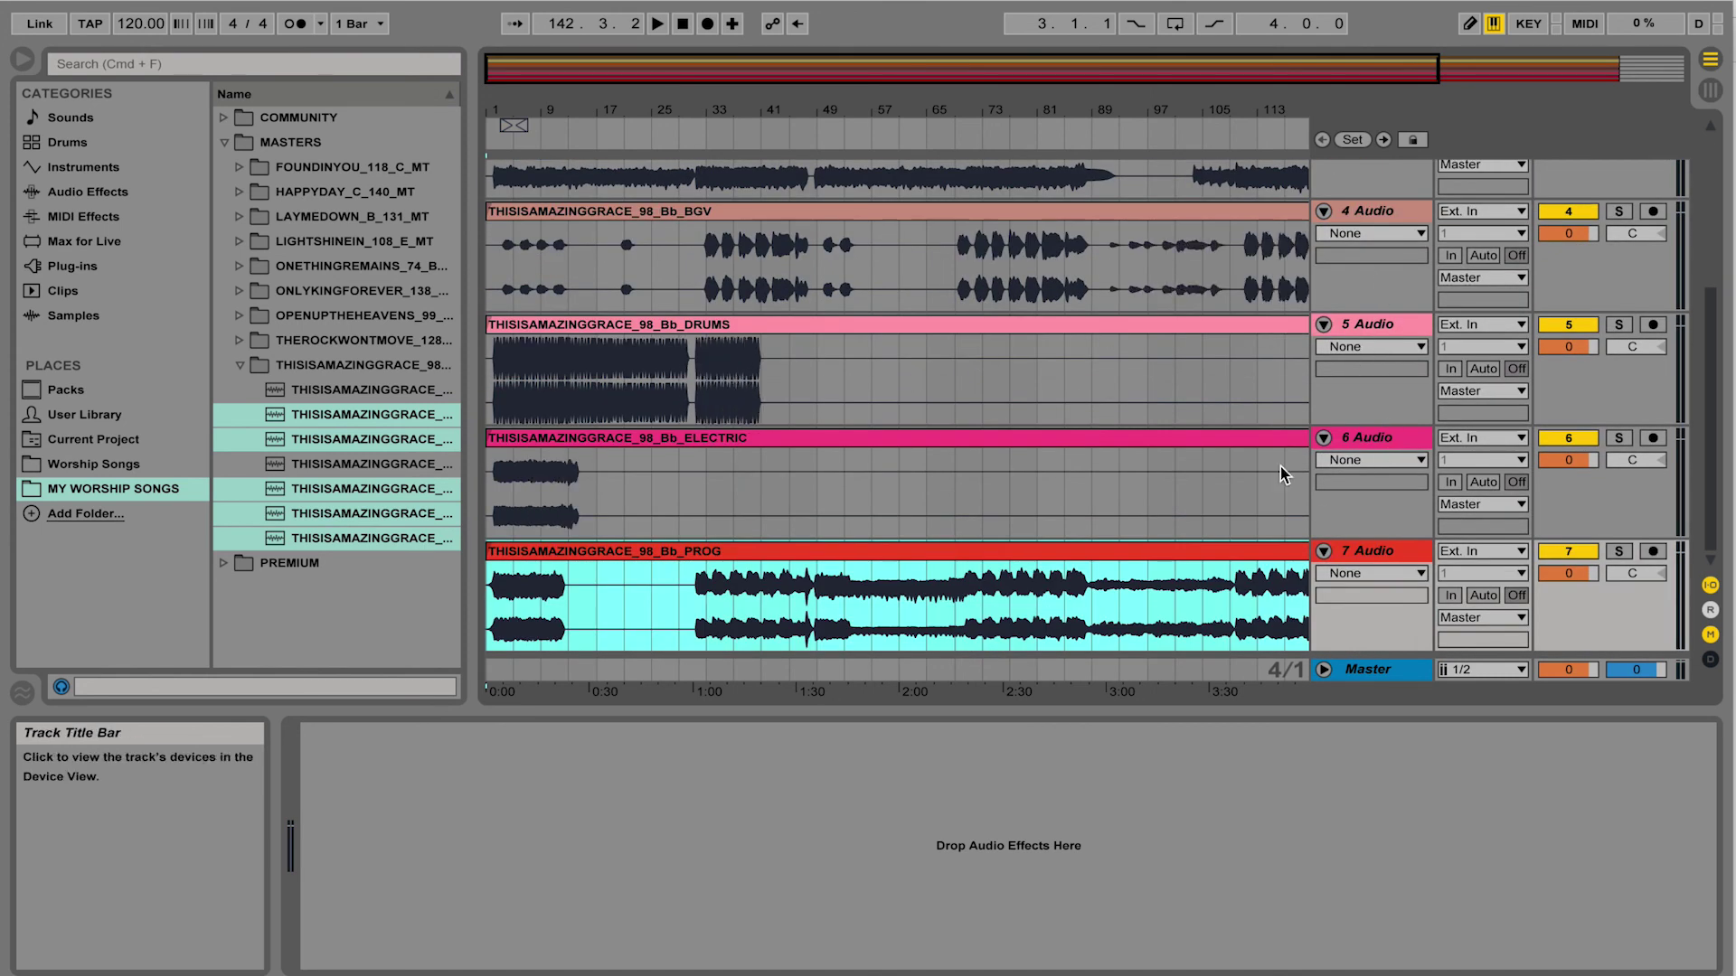
scroll(965, 468, up, 3)
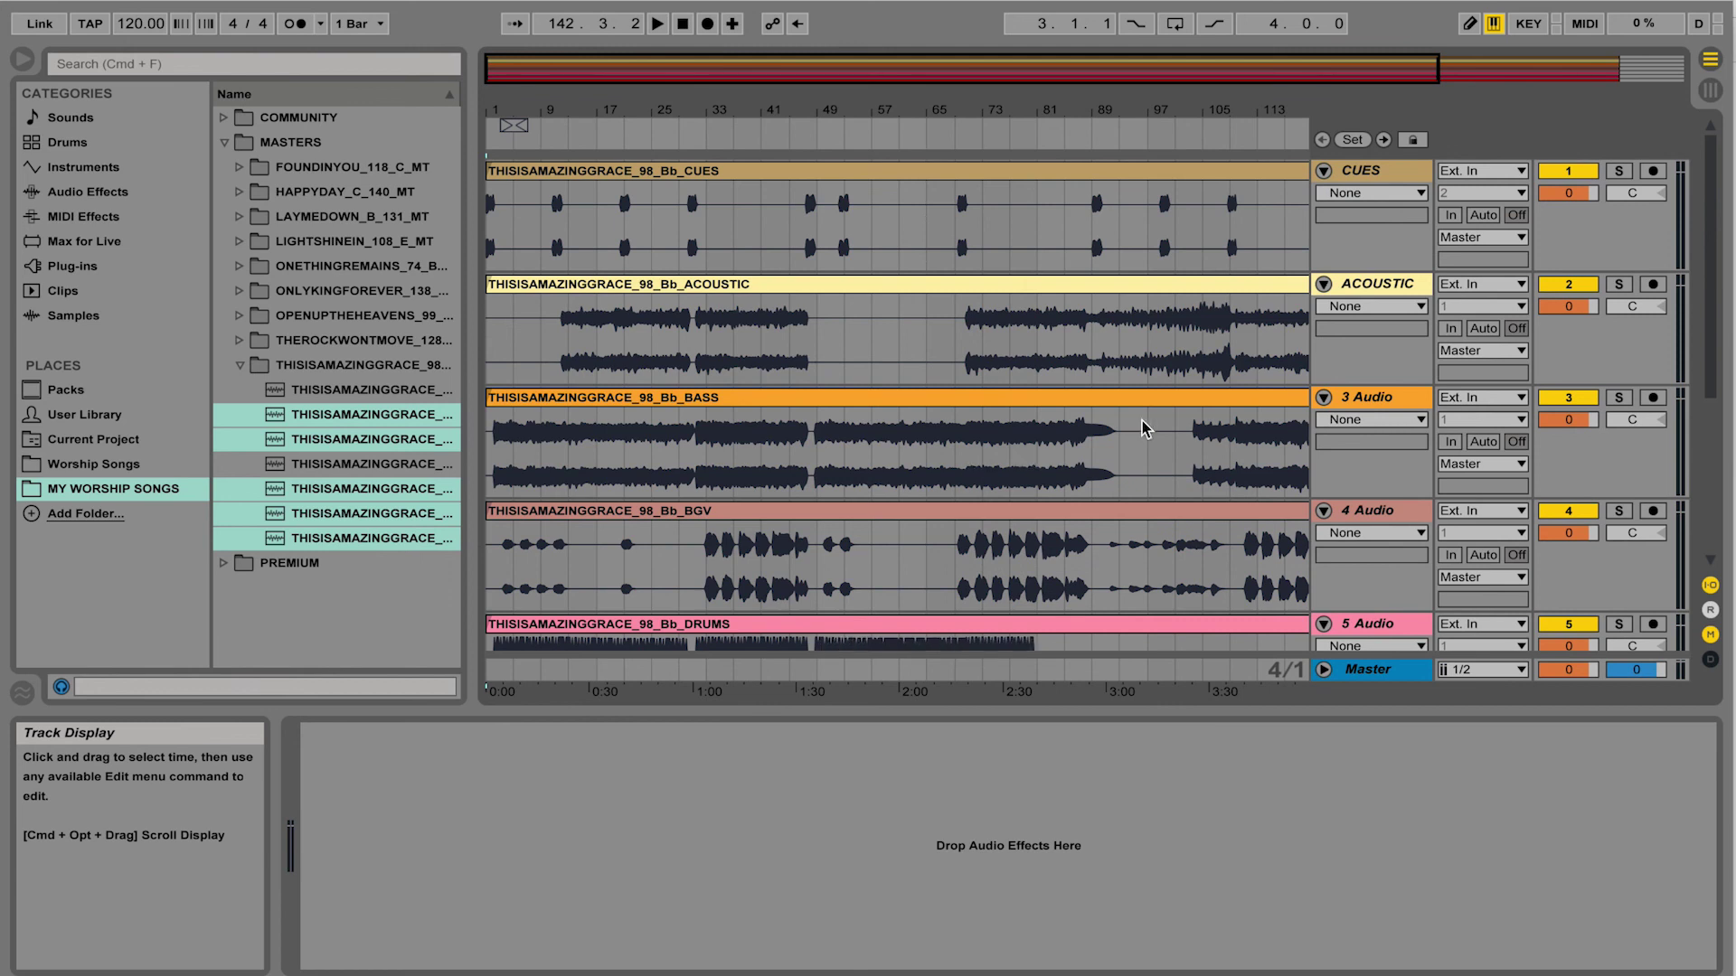
click(1354, 401)
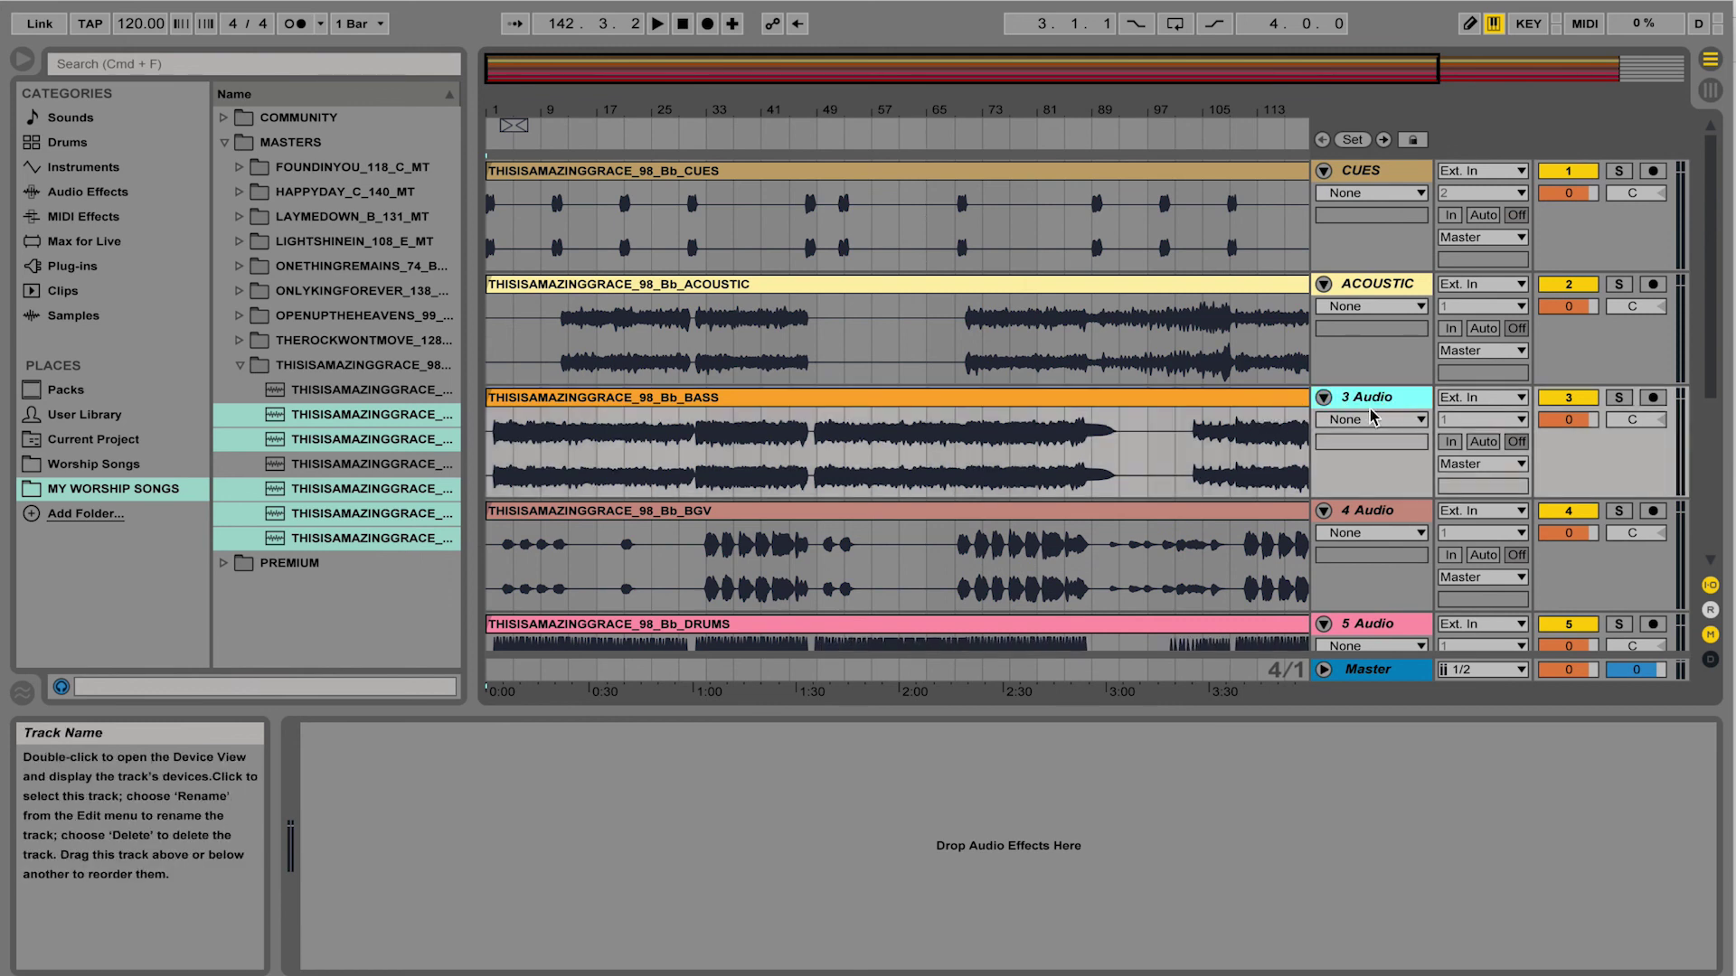
Rename tracks 3–7 to BASS, BGV, DRUMS, ELECTRIC and PROGRAM.
key(super+r)
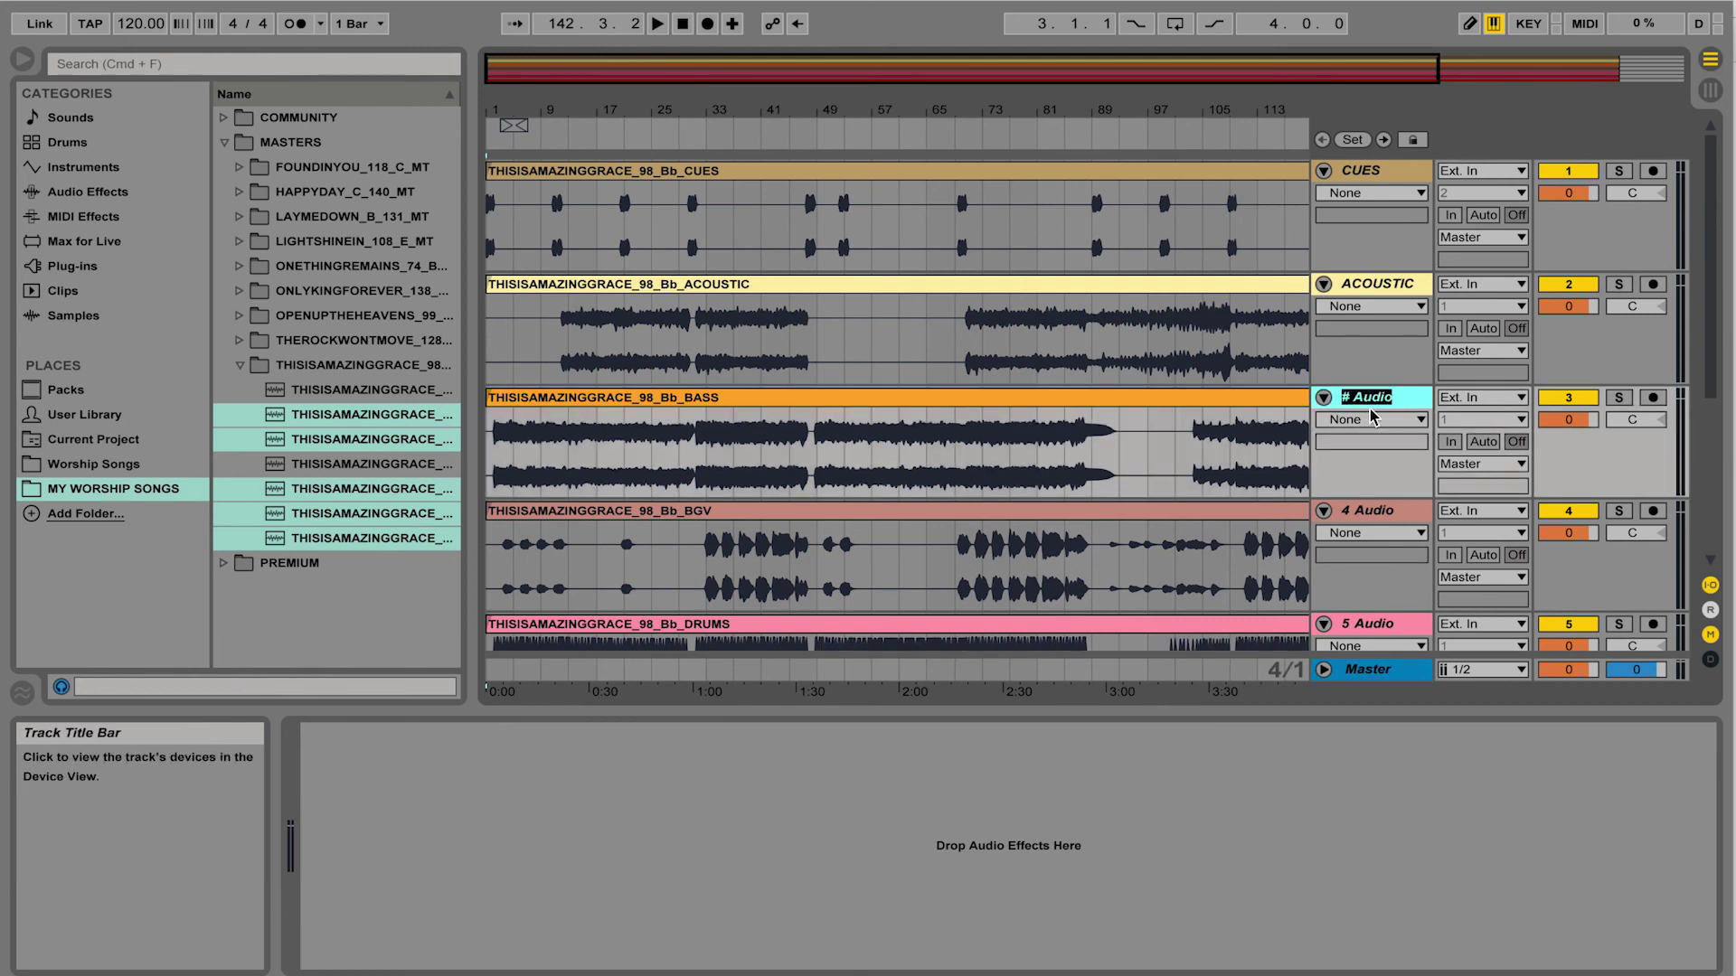
text(BASS)
key(Tab)
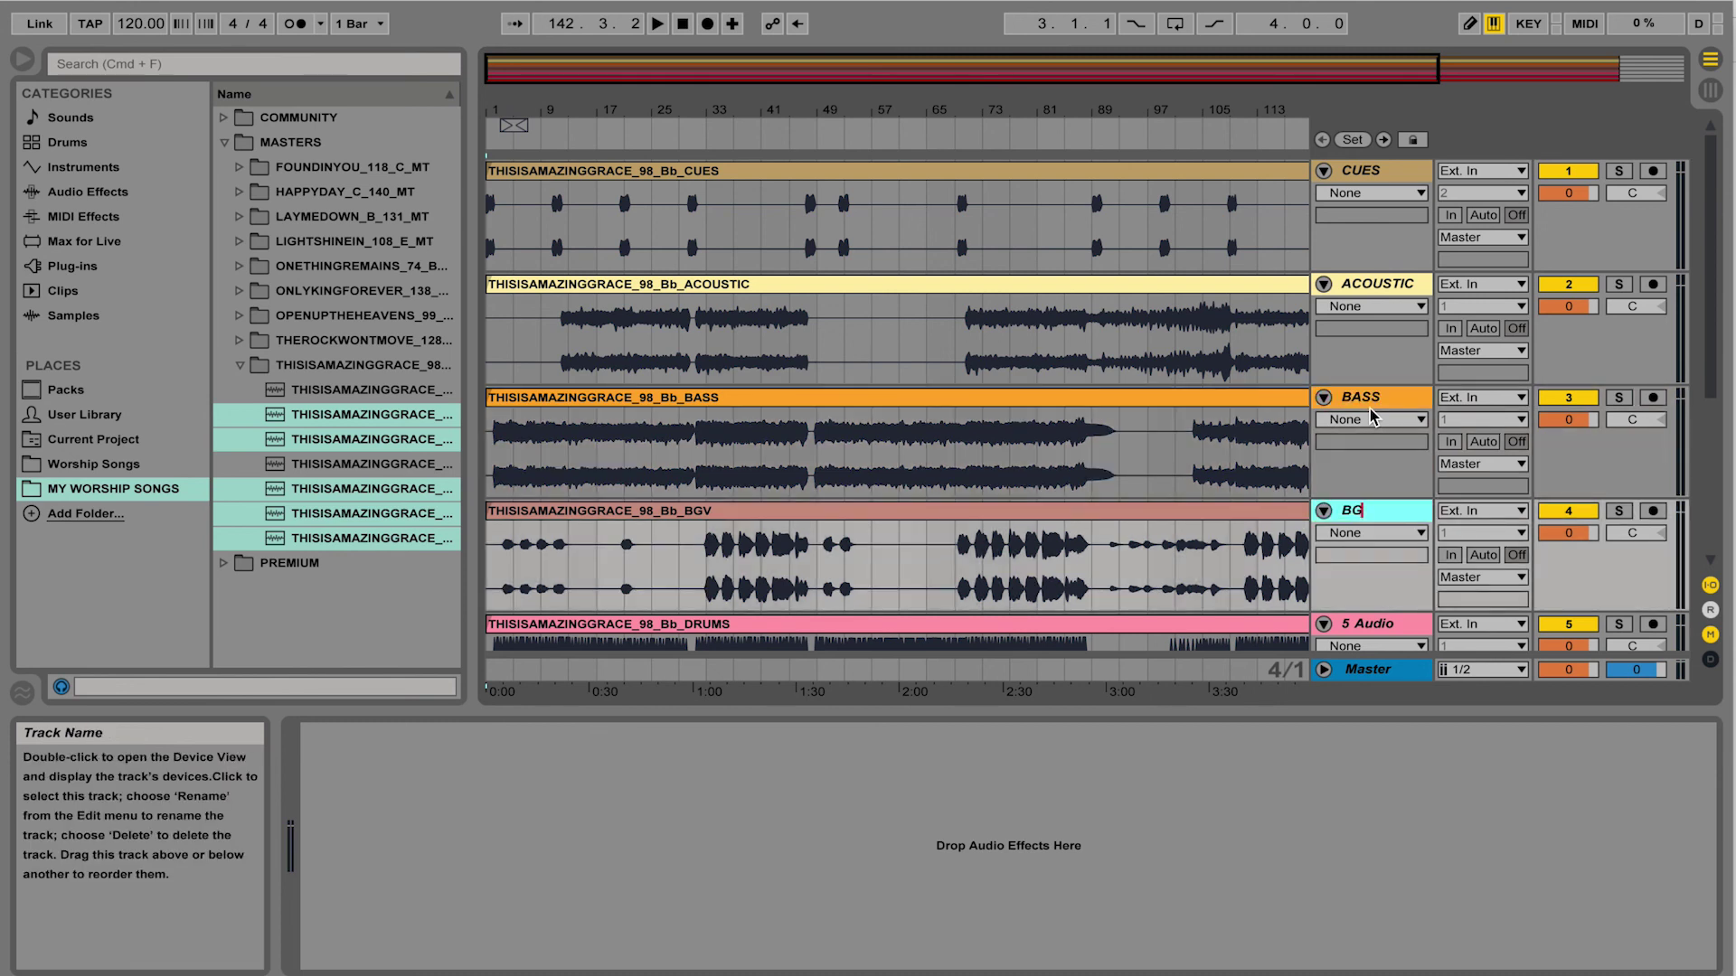
key(Tab)
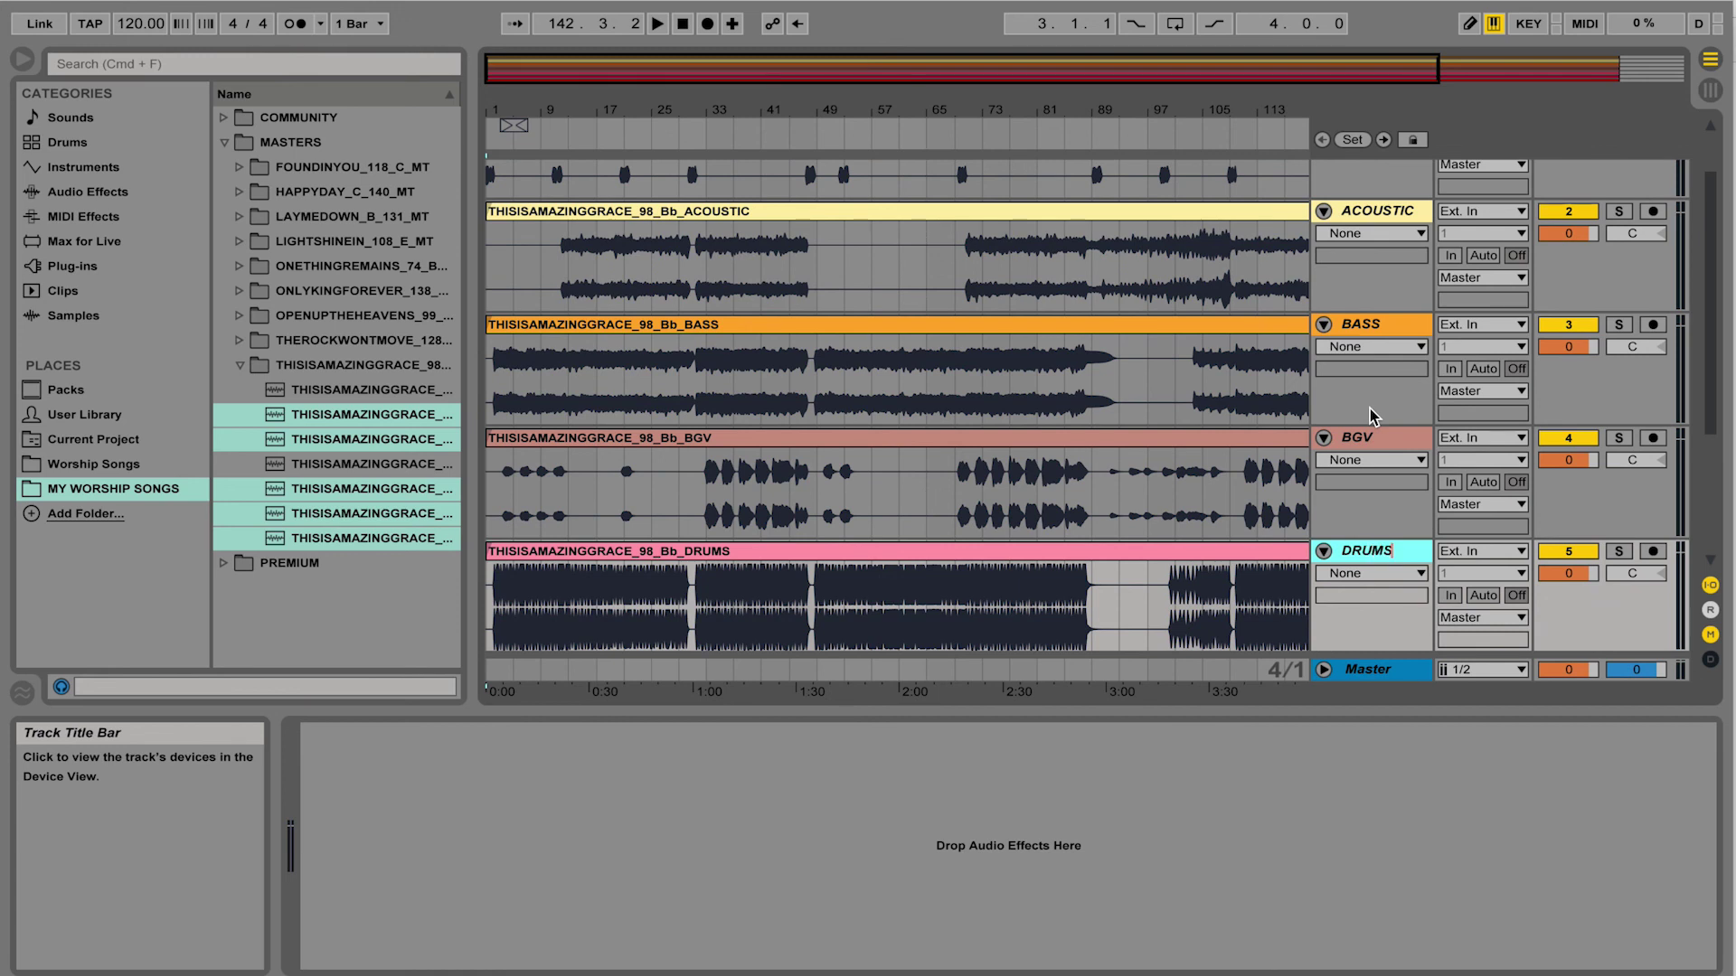
key(Tab)
text(ELECTRIC)
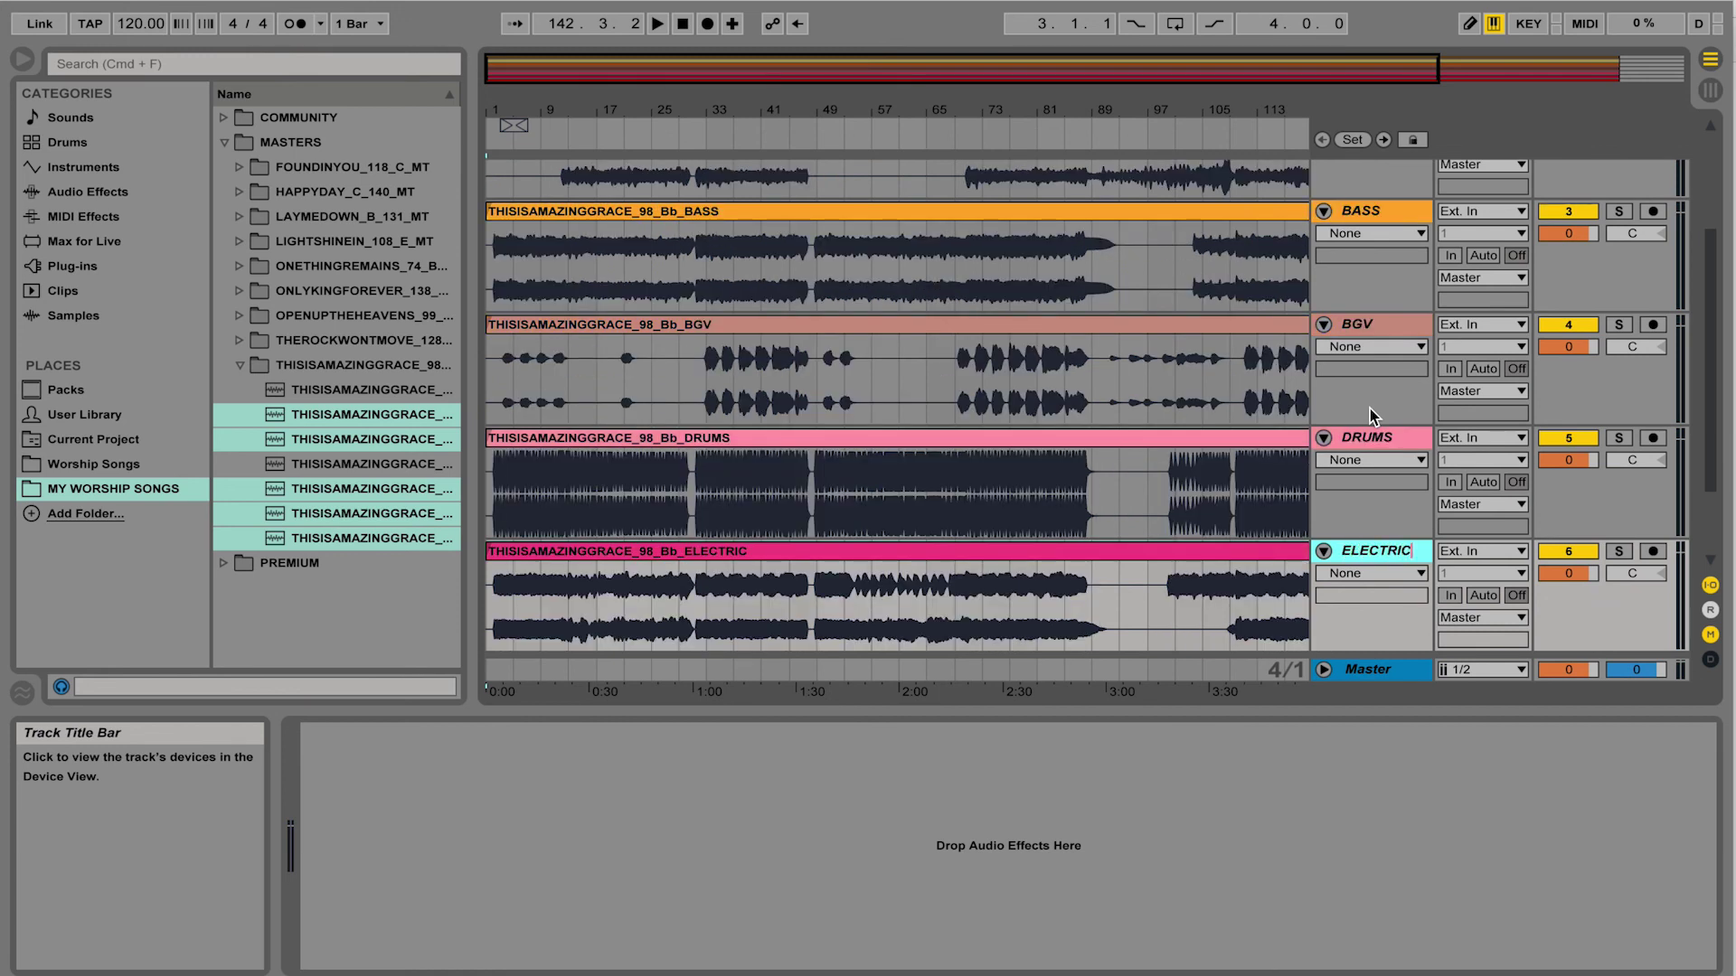
key(Tab)
text(PROGRAM)
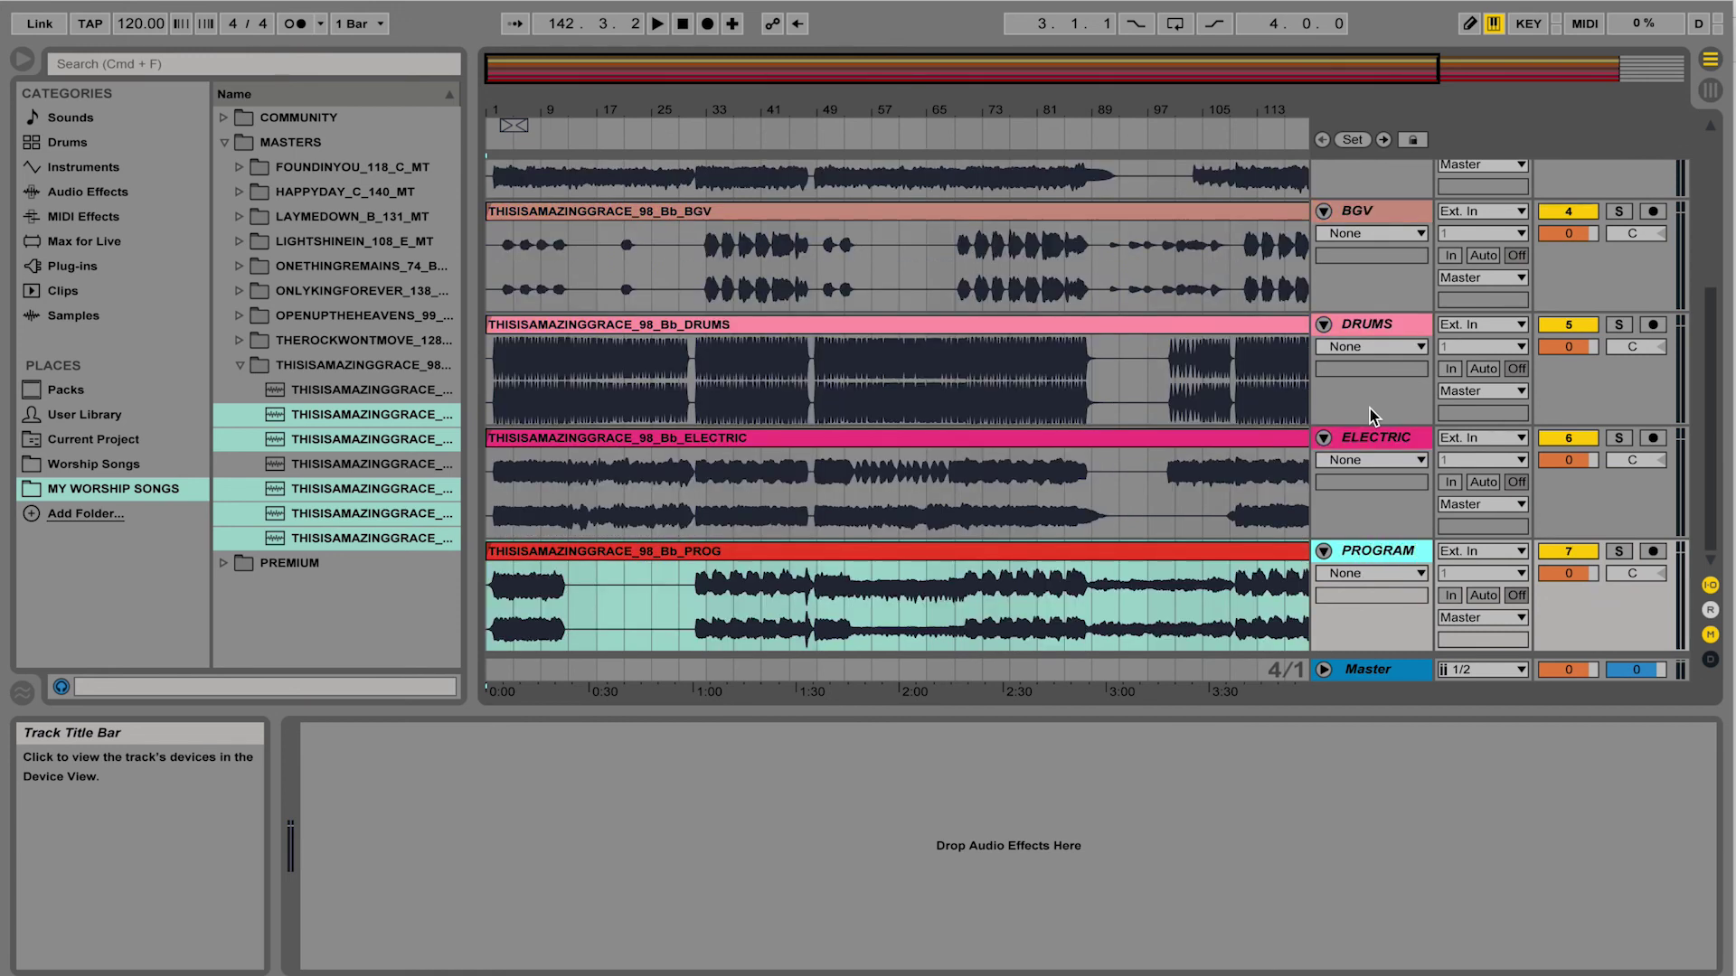
click(1378, 436)
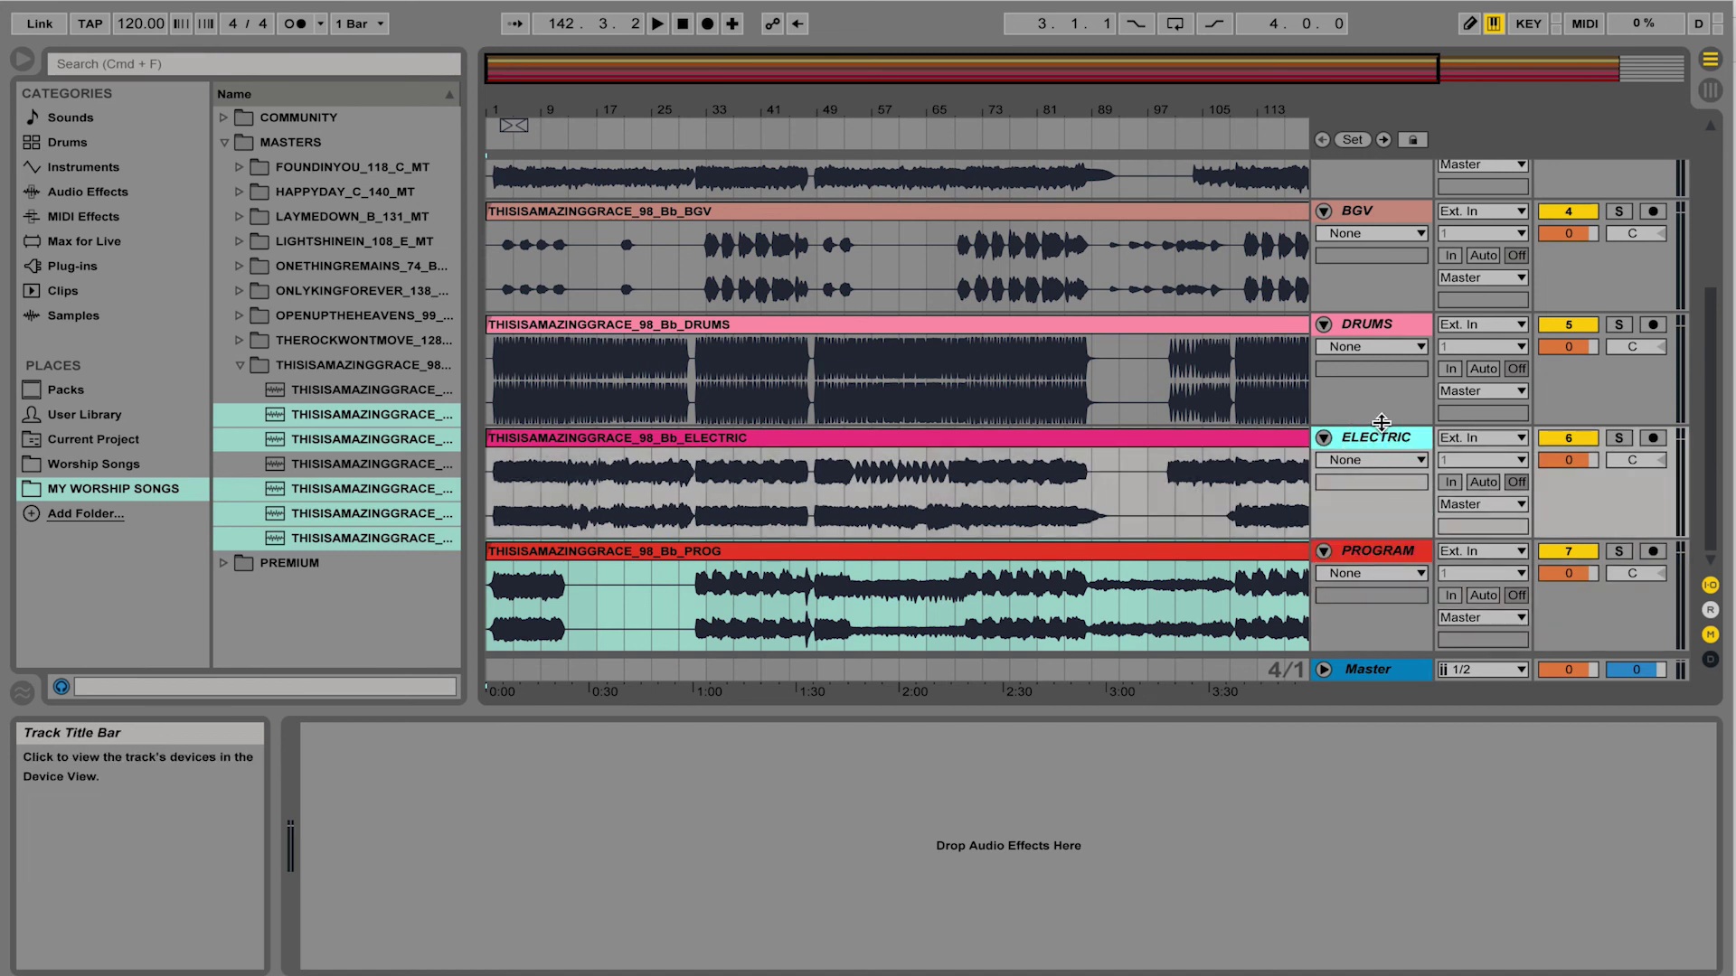
scroll(1380, 422, up, 5)
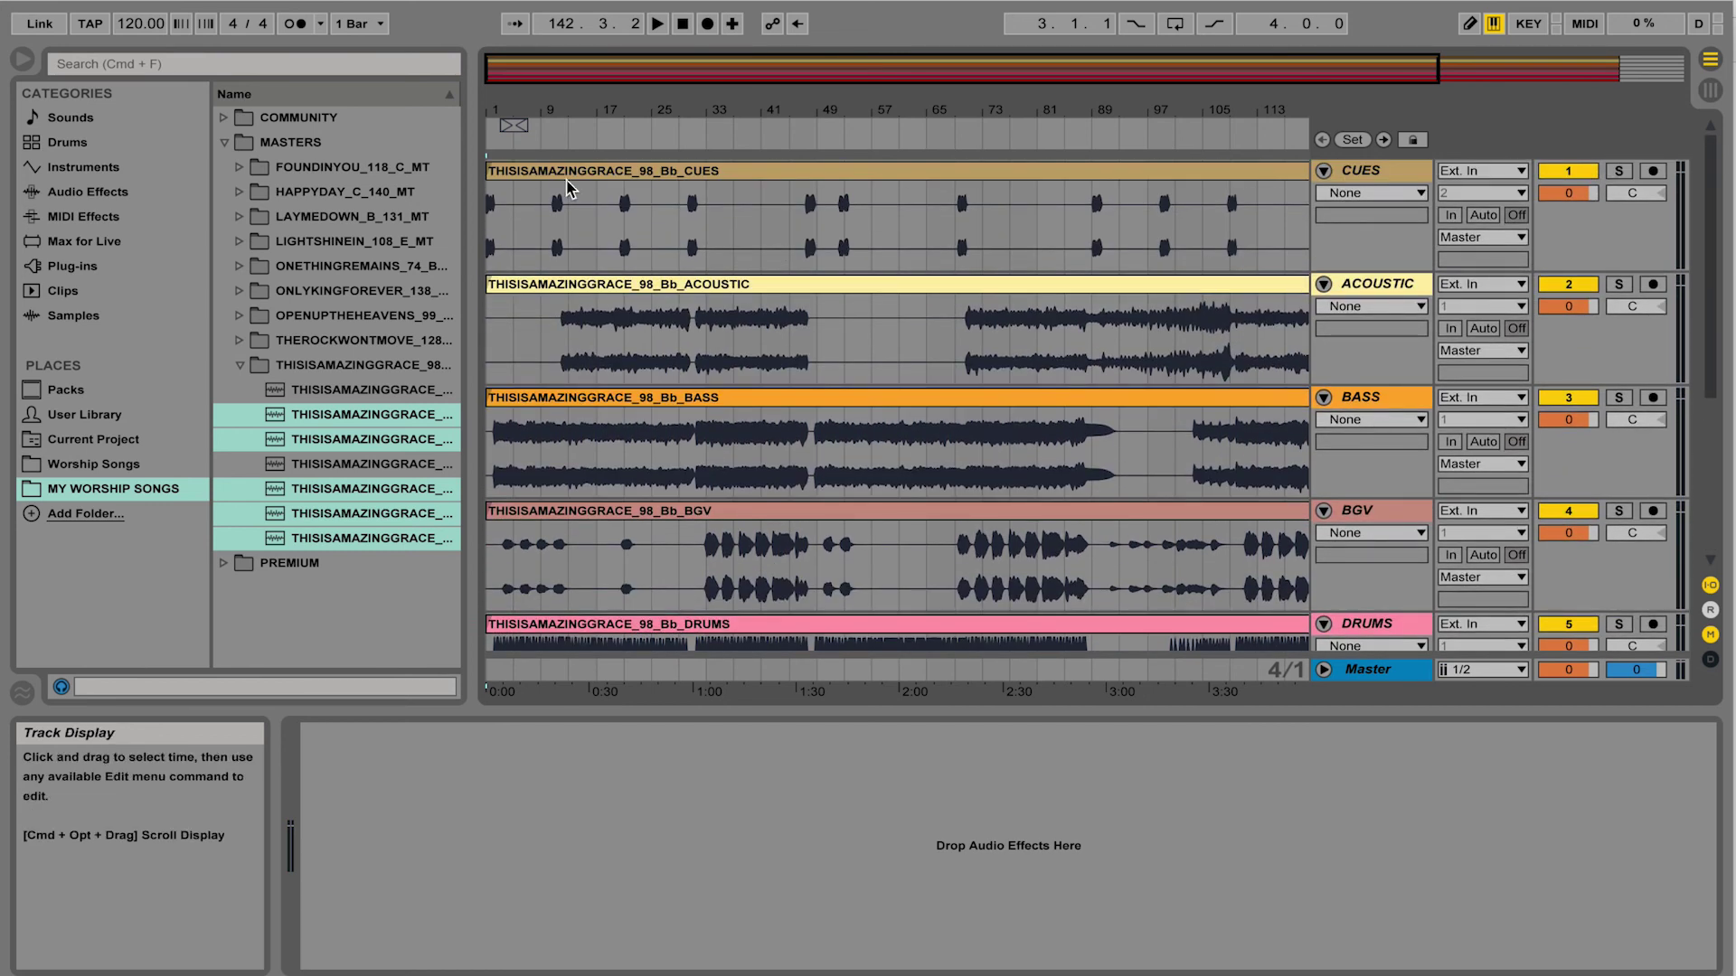
drag(472, 189, 330, 196)
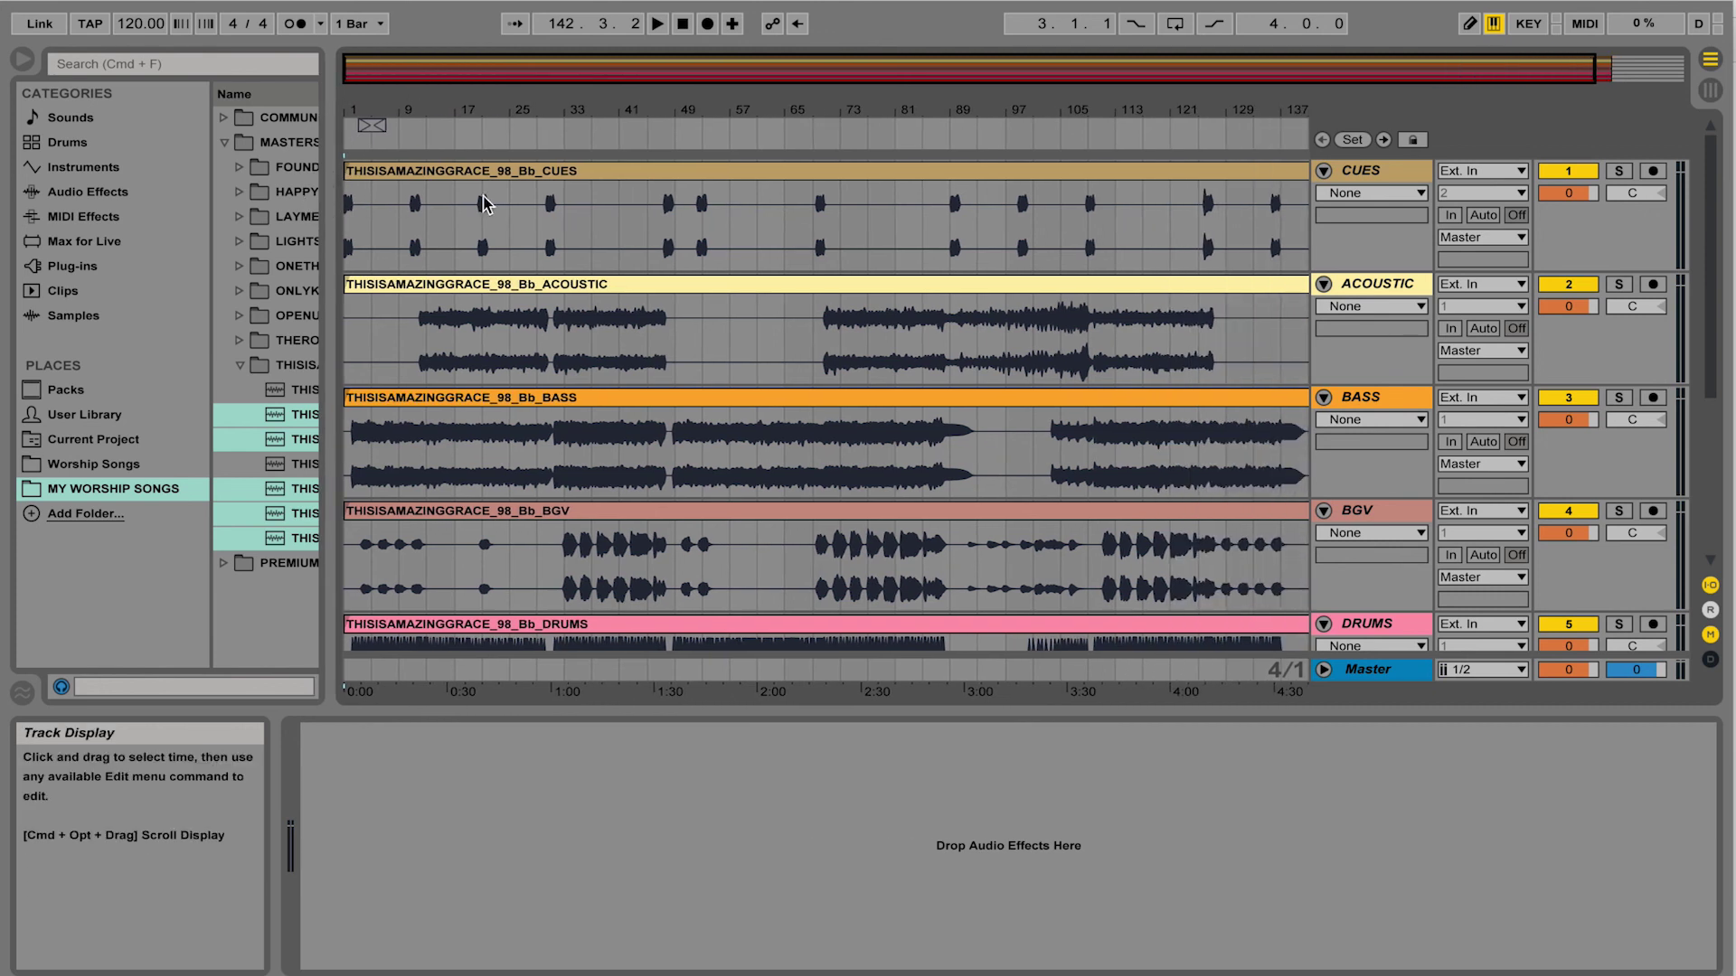
Hide the browser and zoom the arrangement in on the opening bars.
click(22, 64)
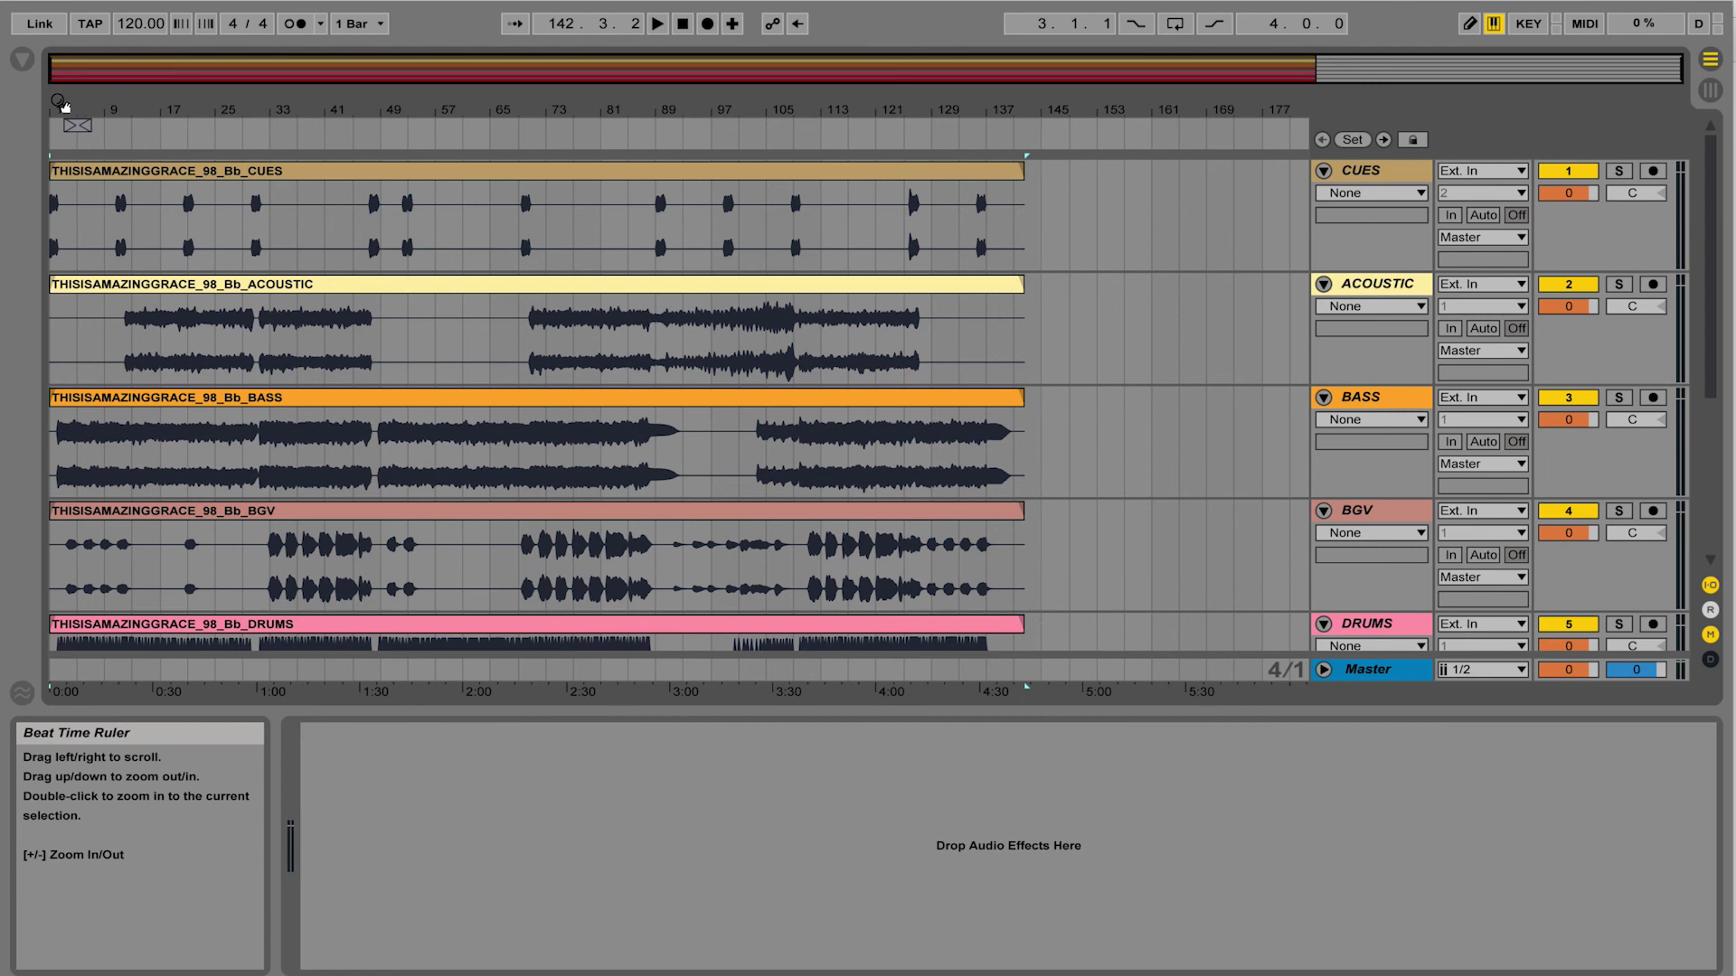
drag(62, 104, 144, 112)
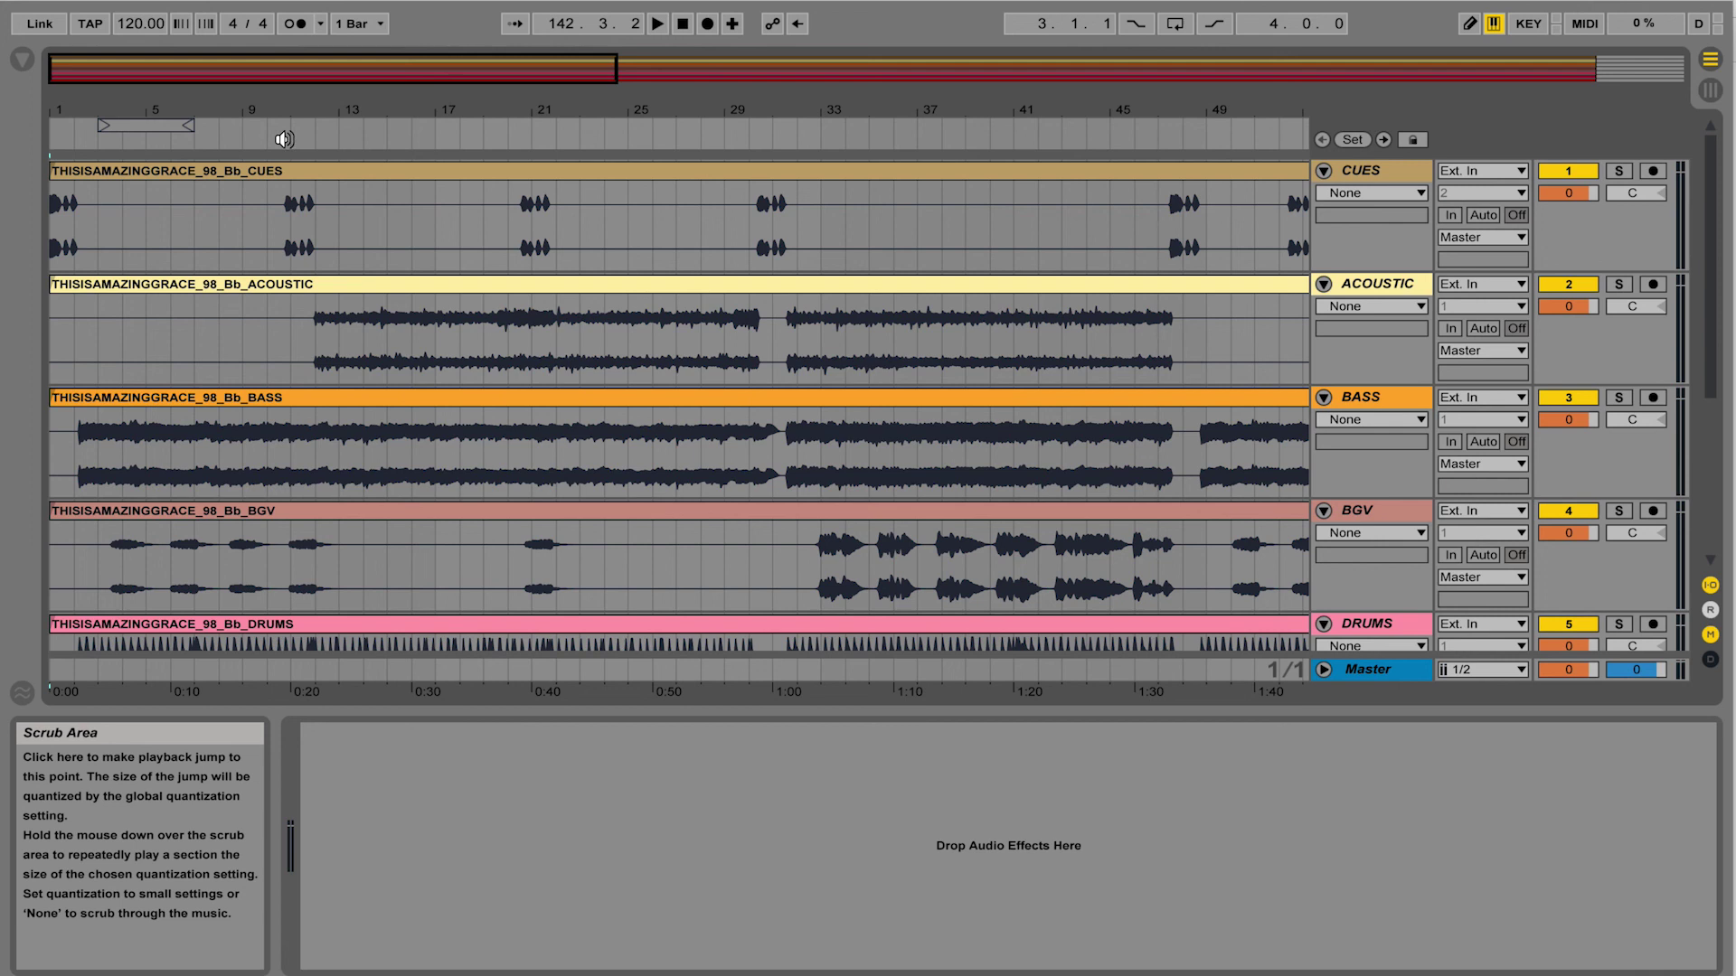
Play from around bar 10 while muting, unmuting and soloing the BASS and ACOUSTIC stems.
click(274, 137)
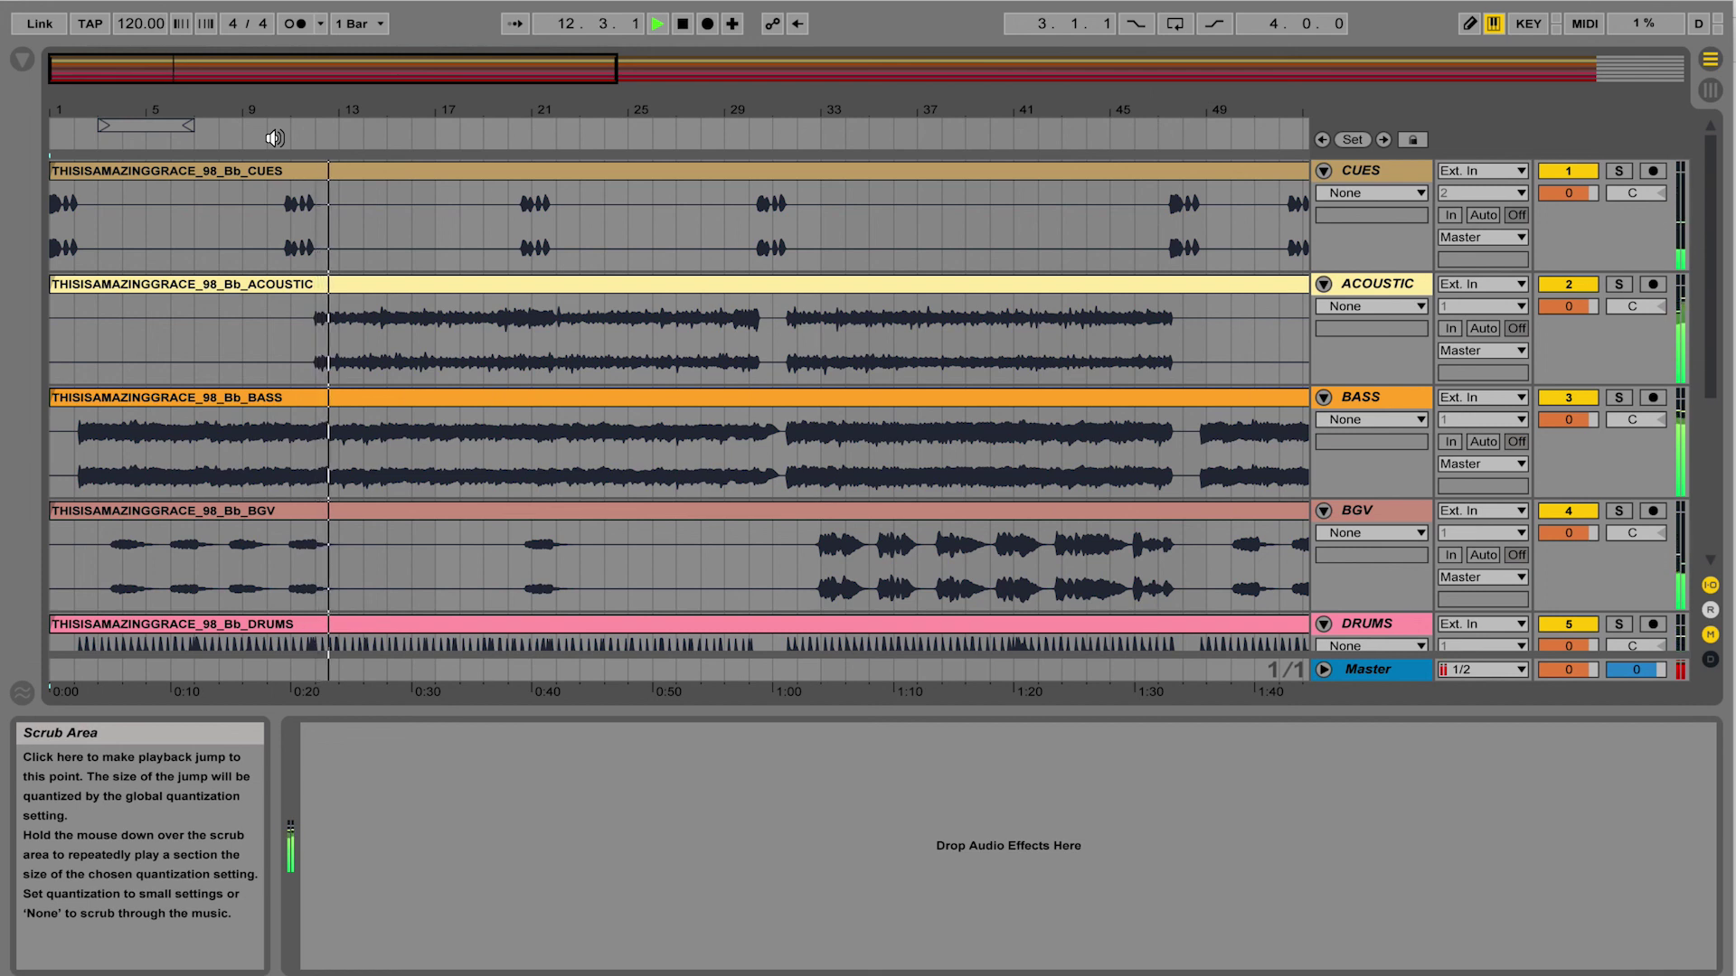
click(1580, 399)
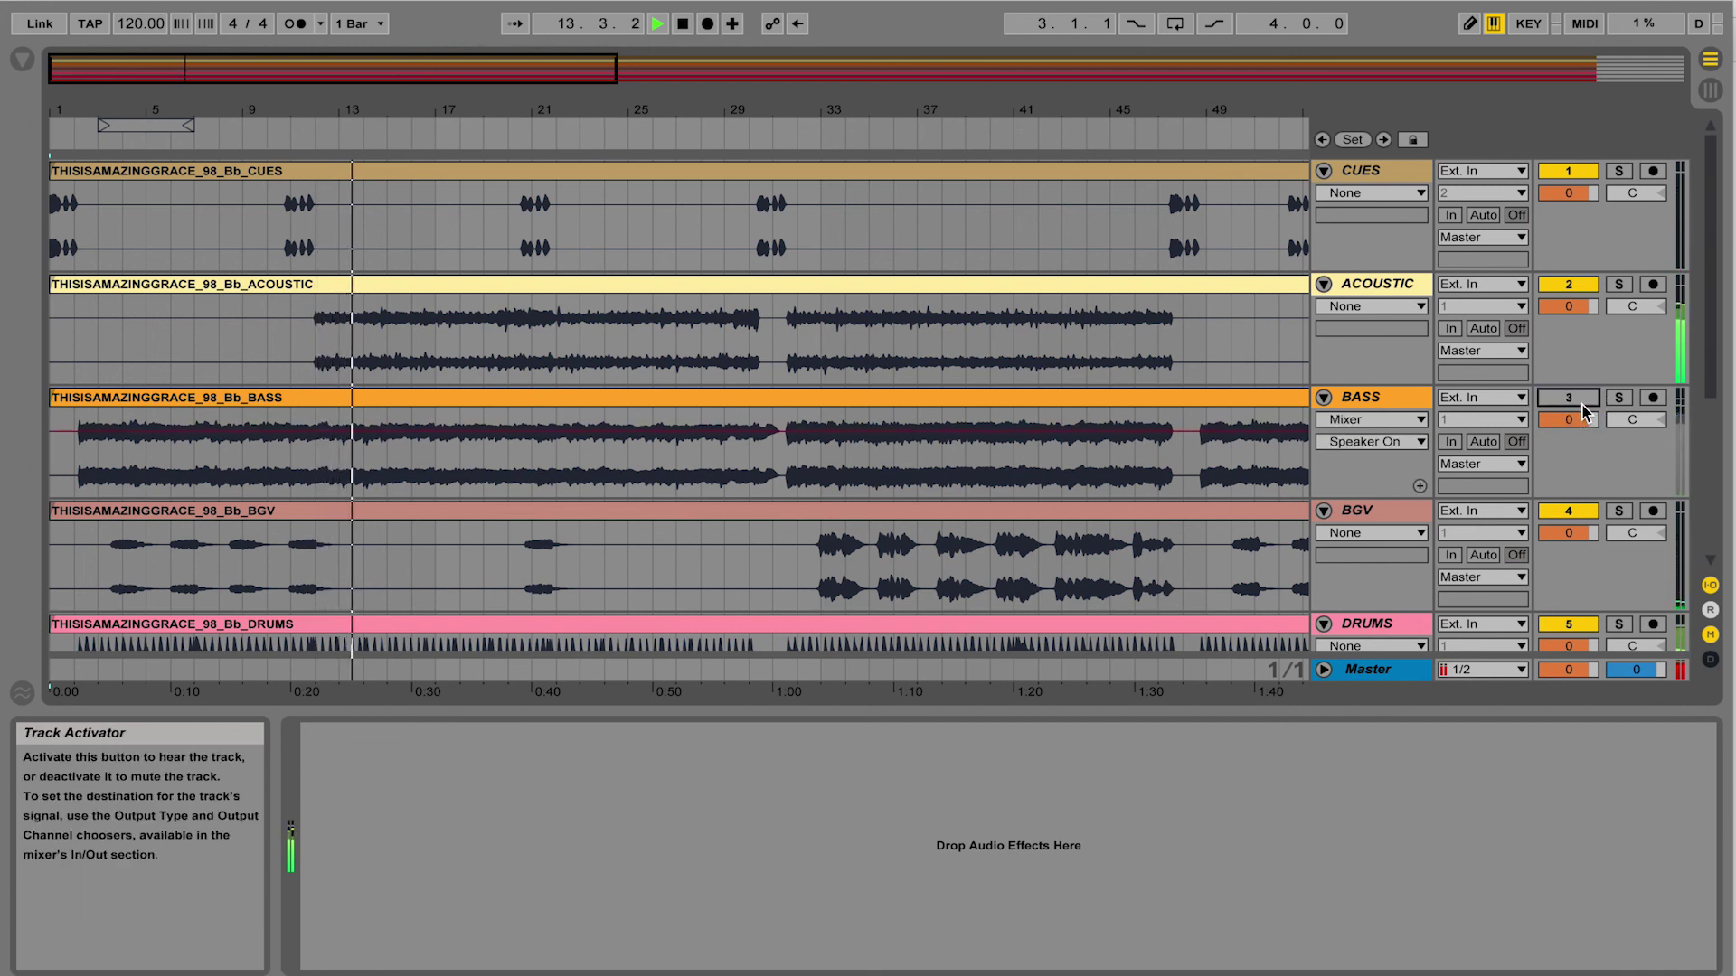
click(1568, 284)
click(1570, 398)
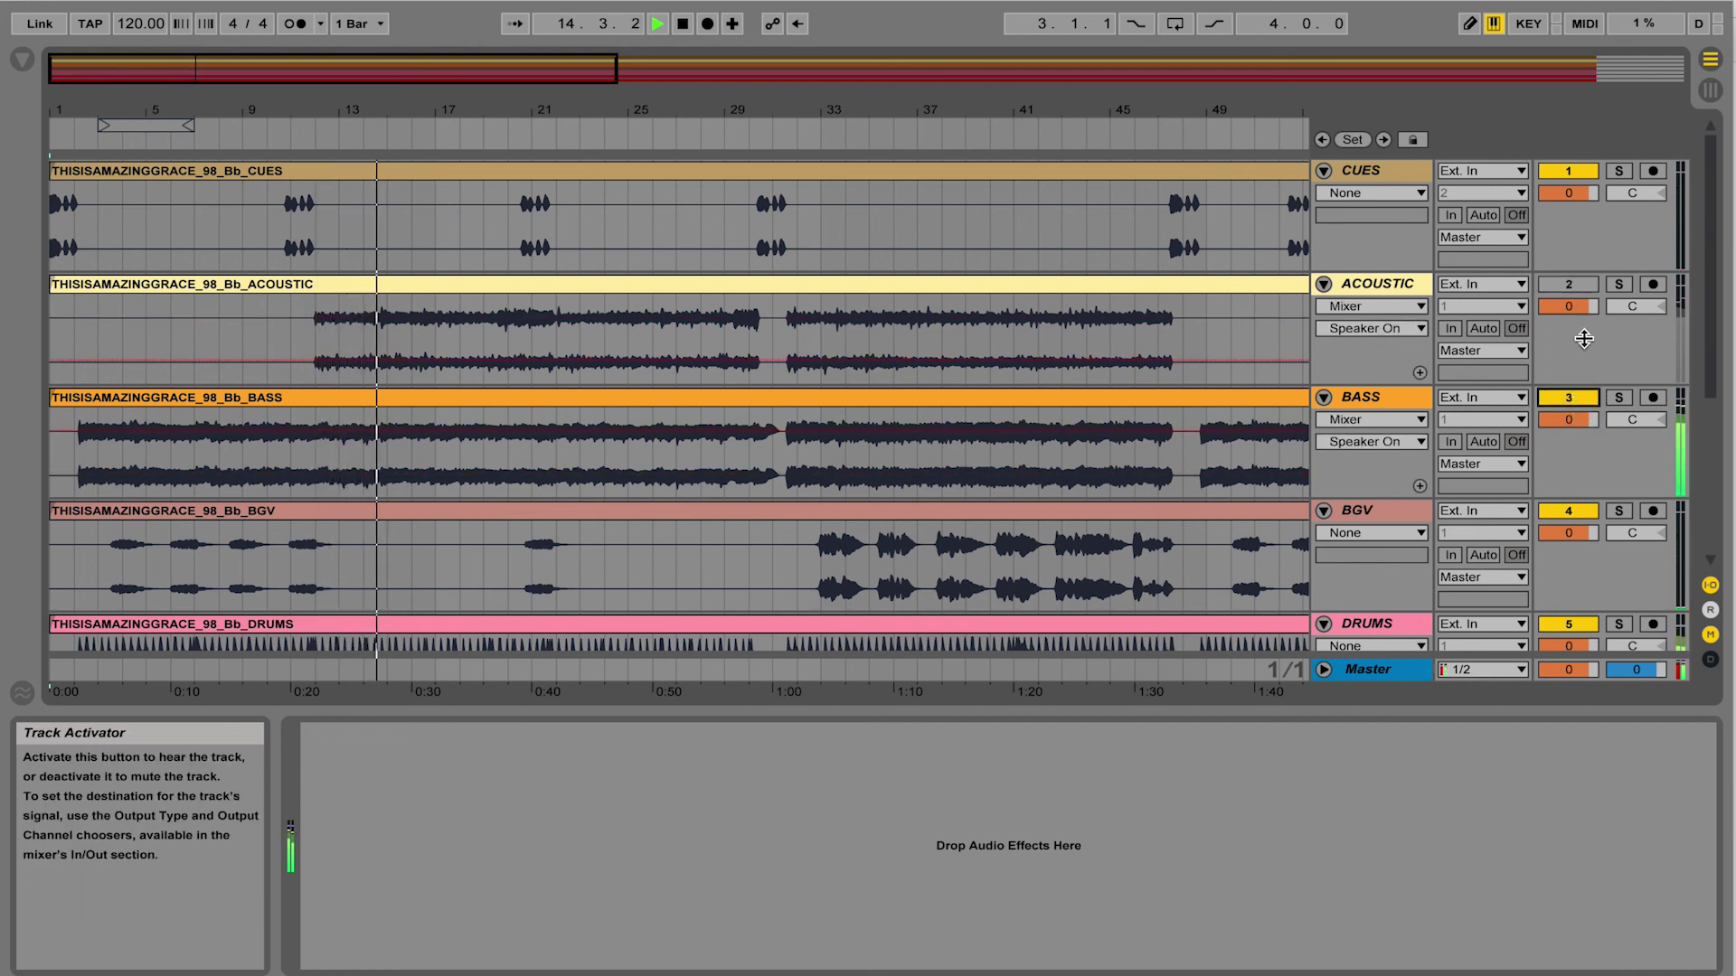
click(1569, 284)
click(1618, 397)
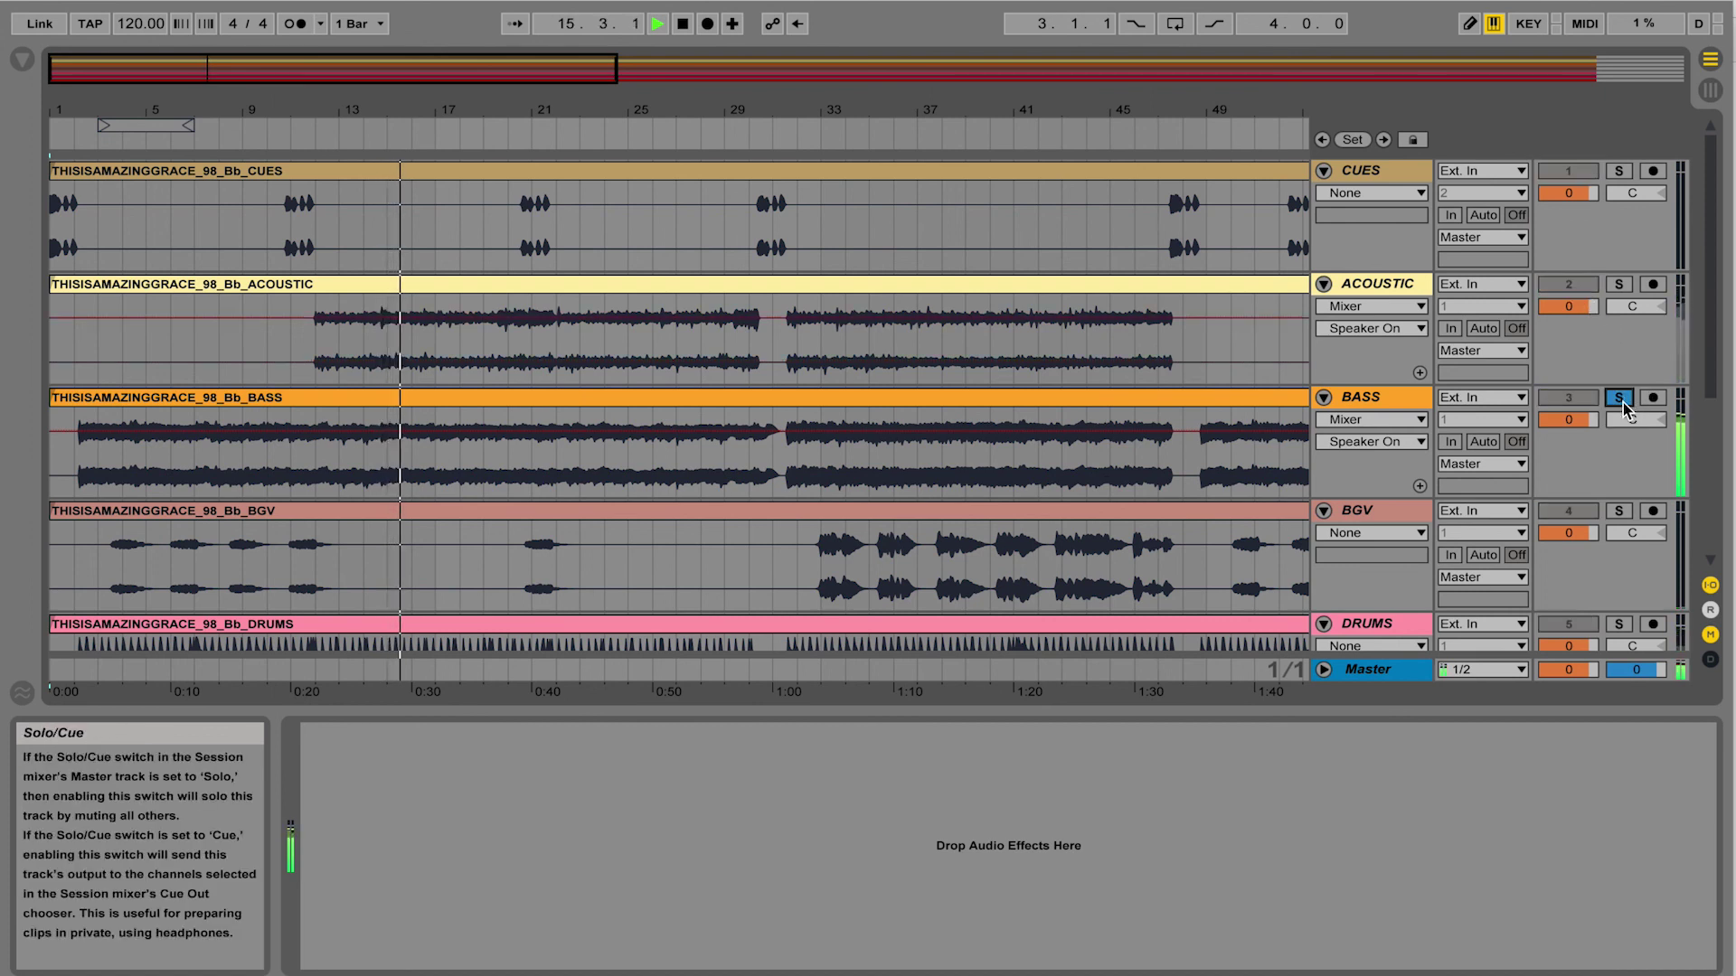
click(1619, 399)
Briefly solo the ACOUSTIC stem, turn on the metronome, and stop playback.
click(1620, 286)
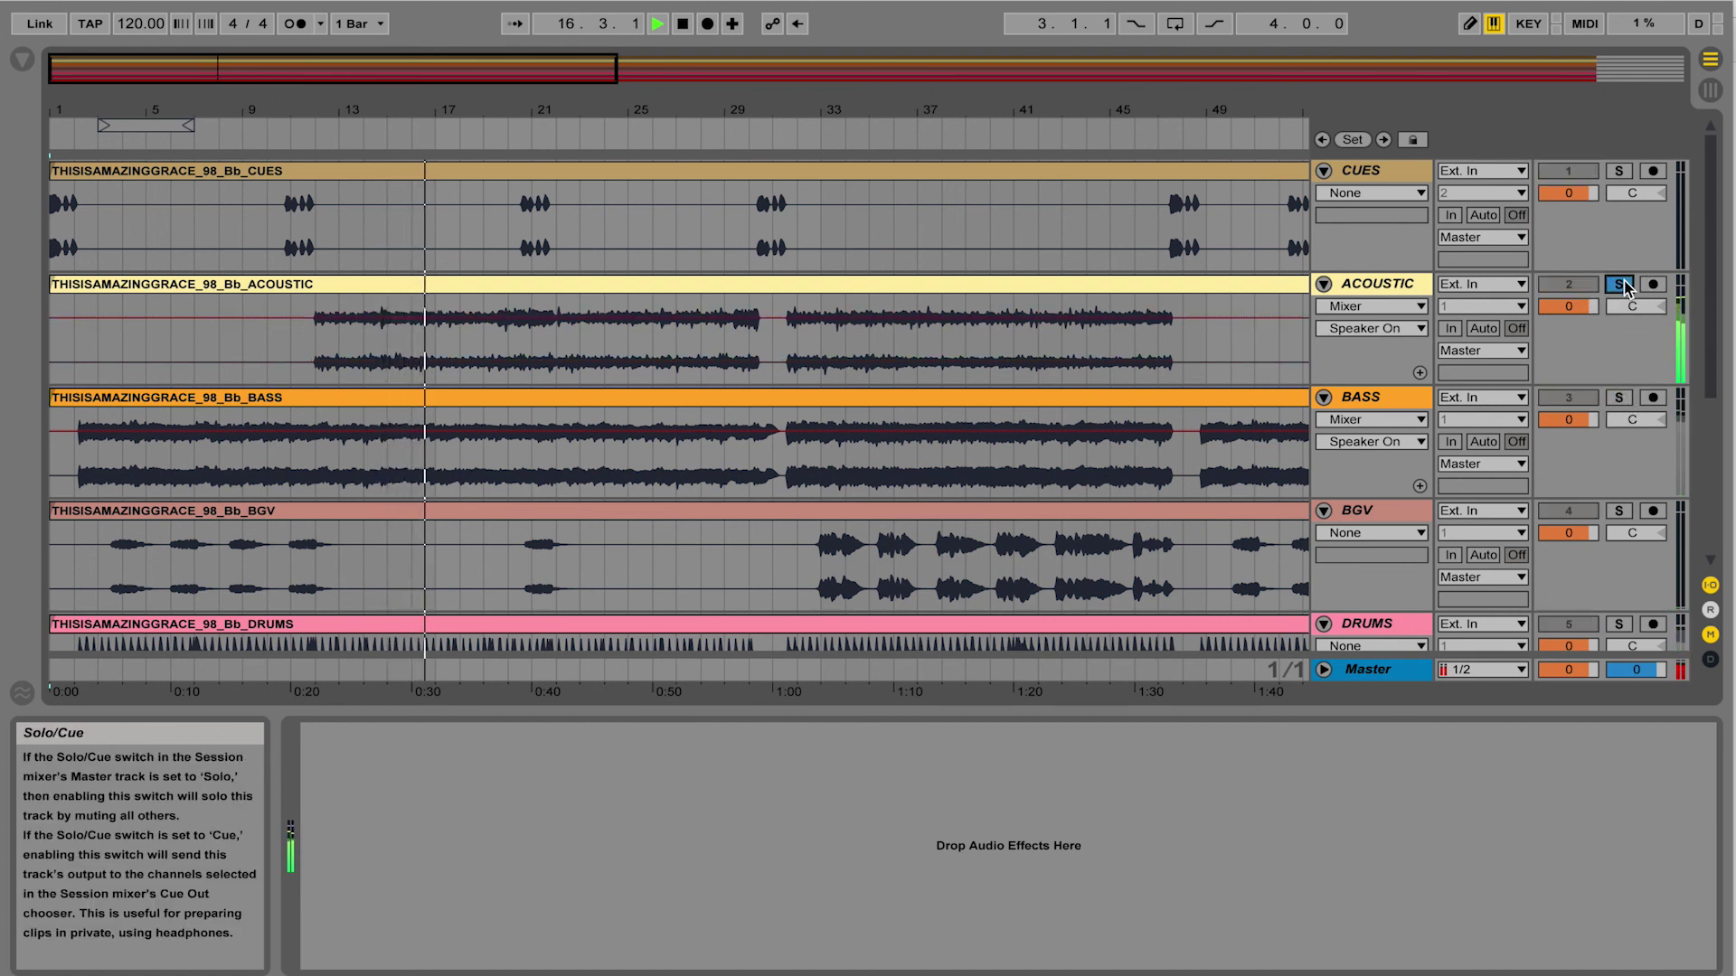
click(1619, 286)
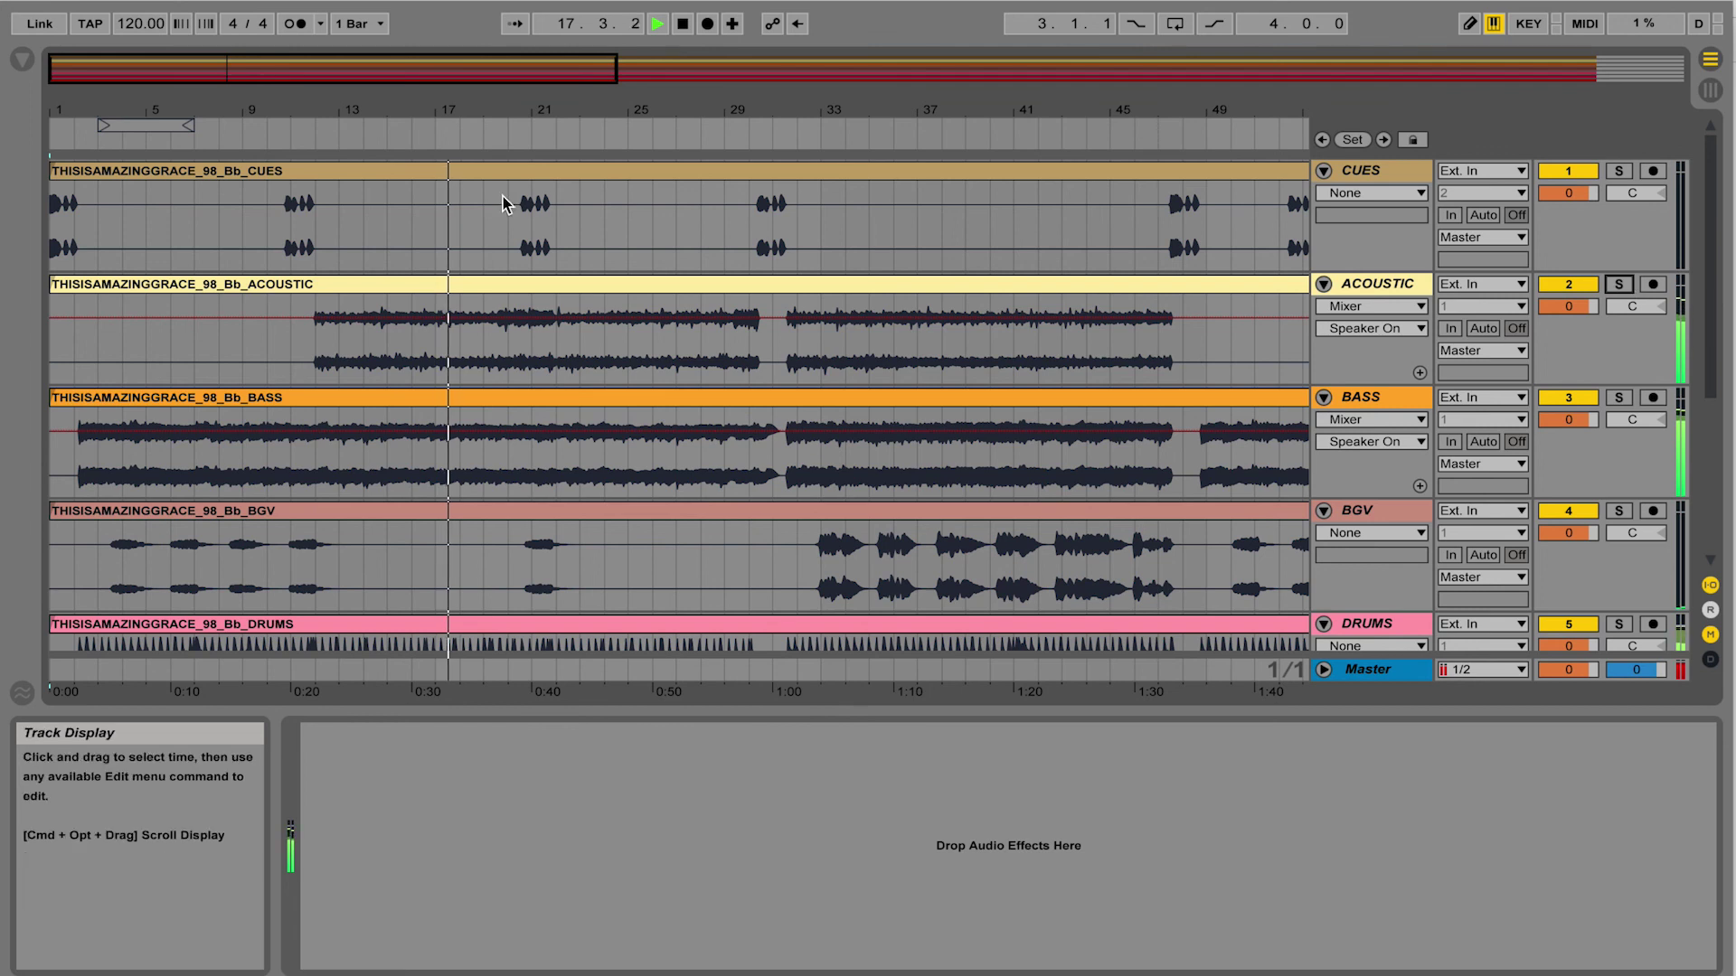
click(293, 27)
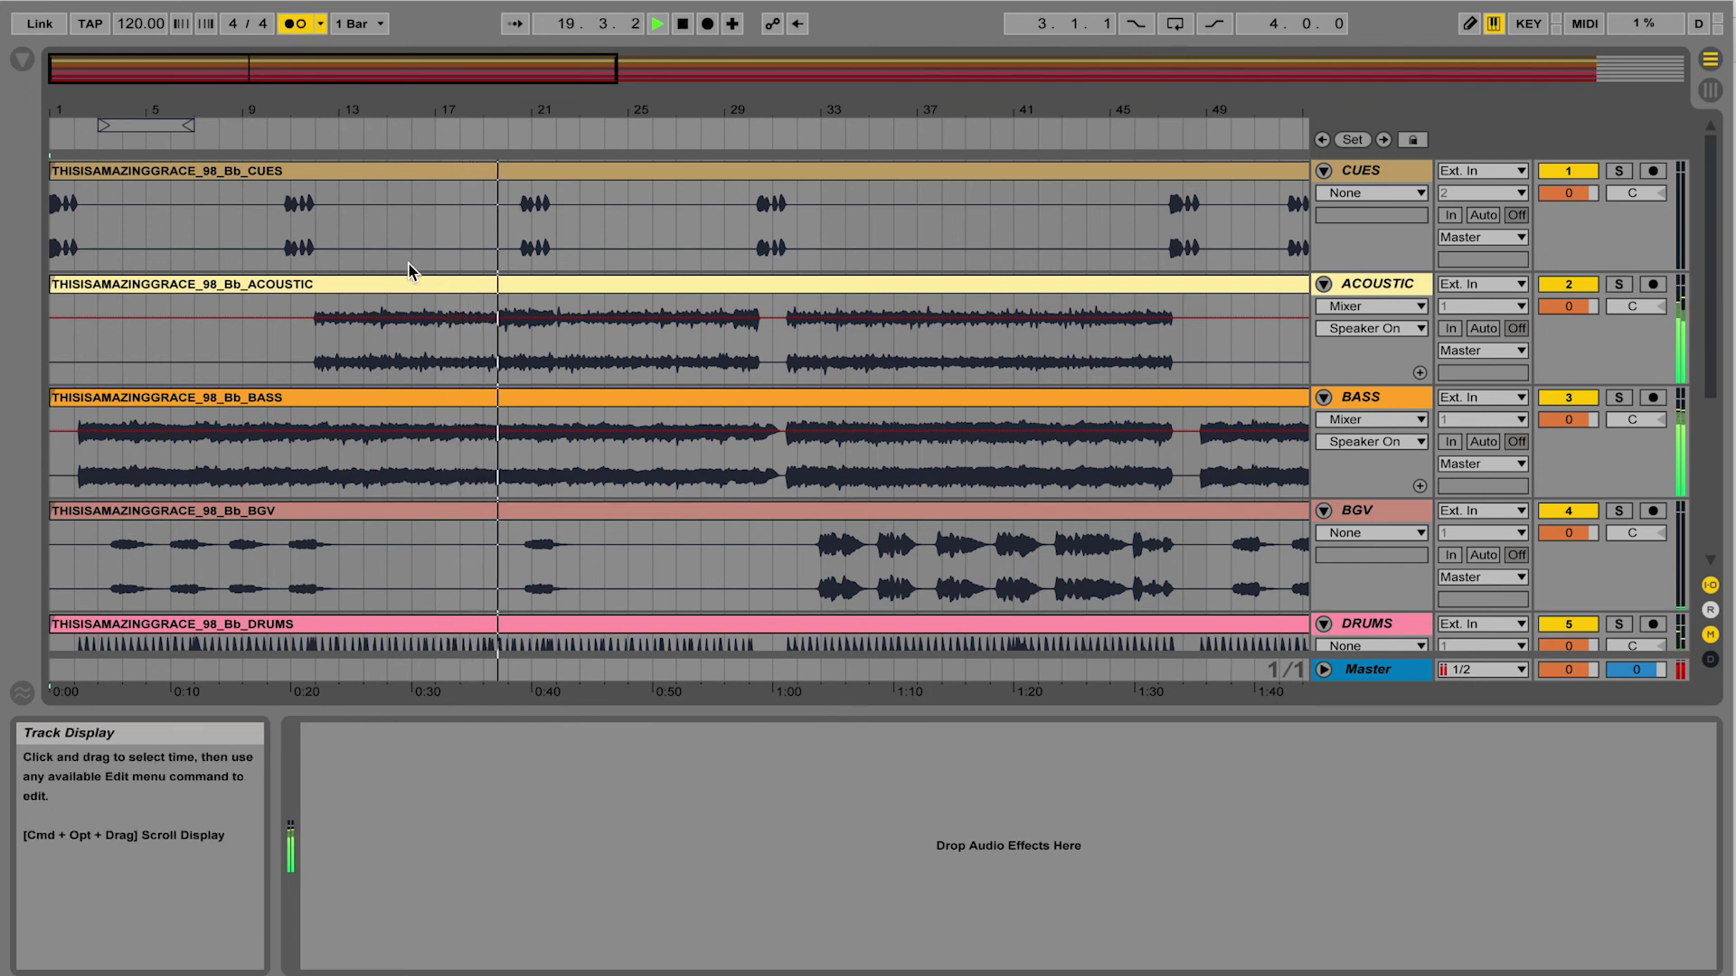
key(space)
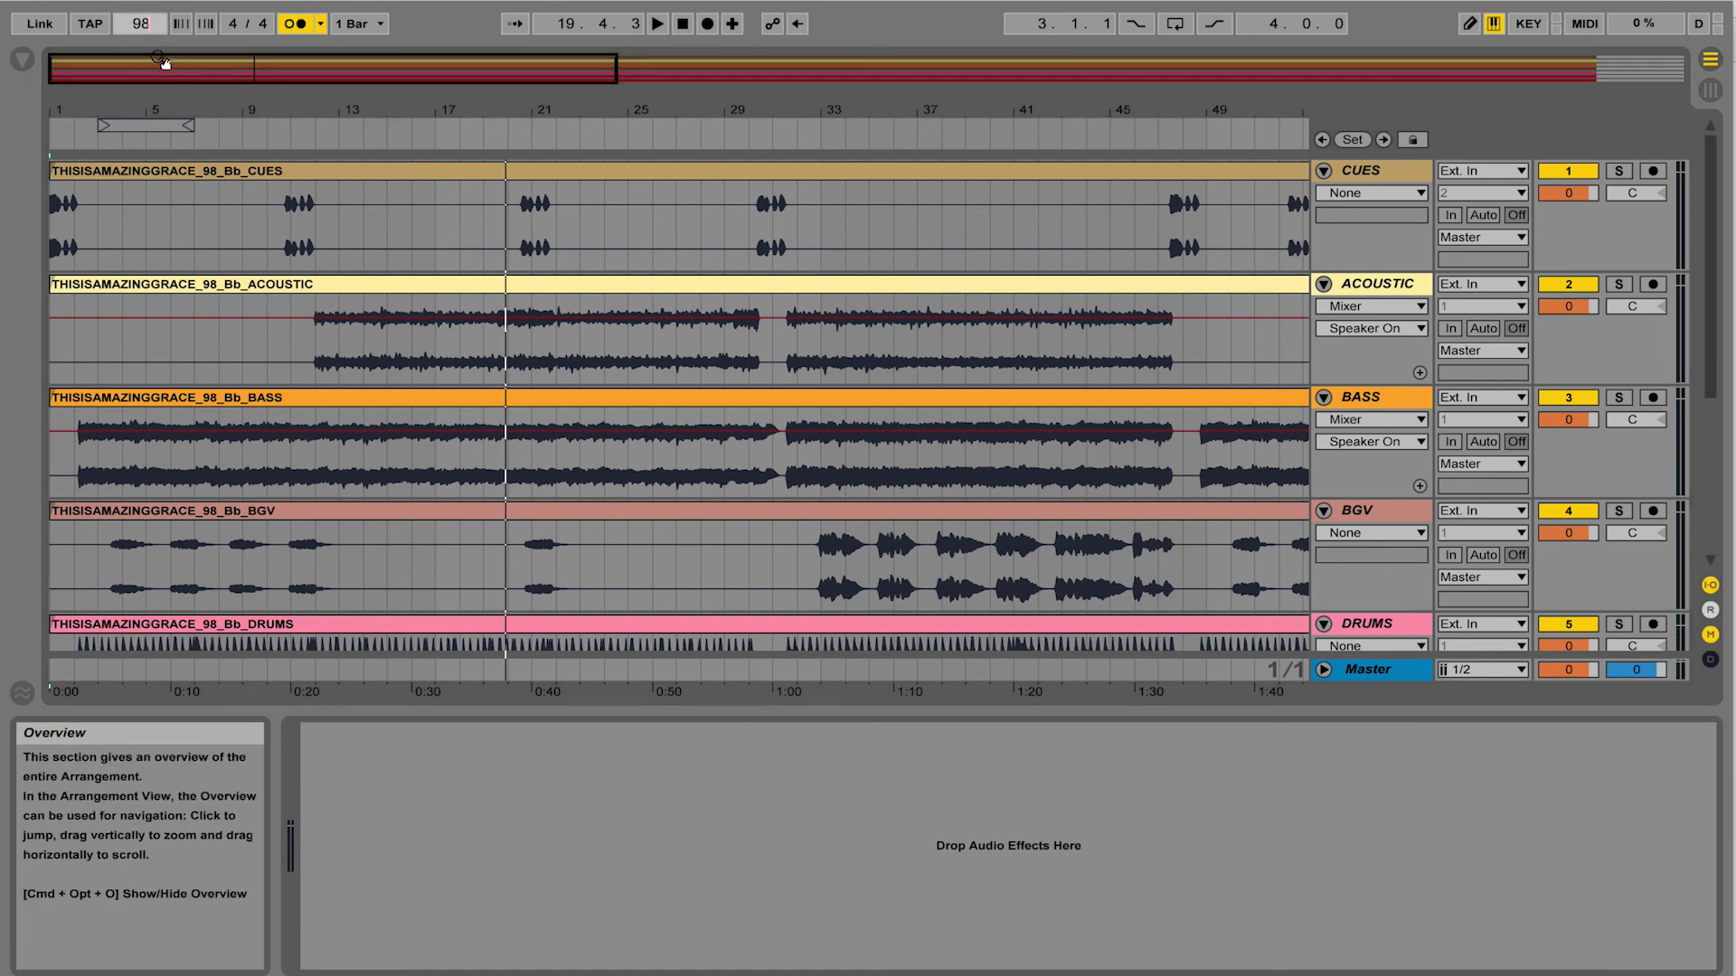
Set the tempo to 98 BPM and play the arrangement from the beginning.
key(Return)
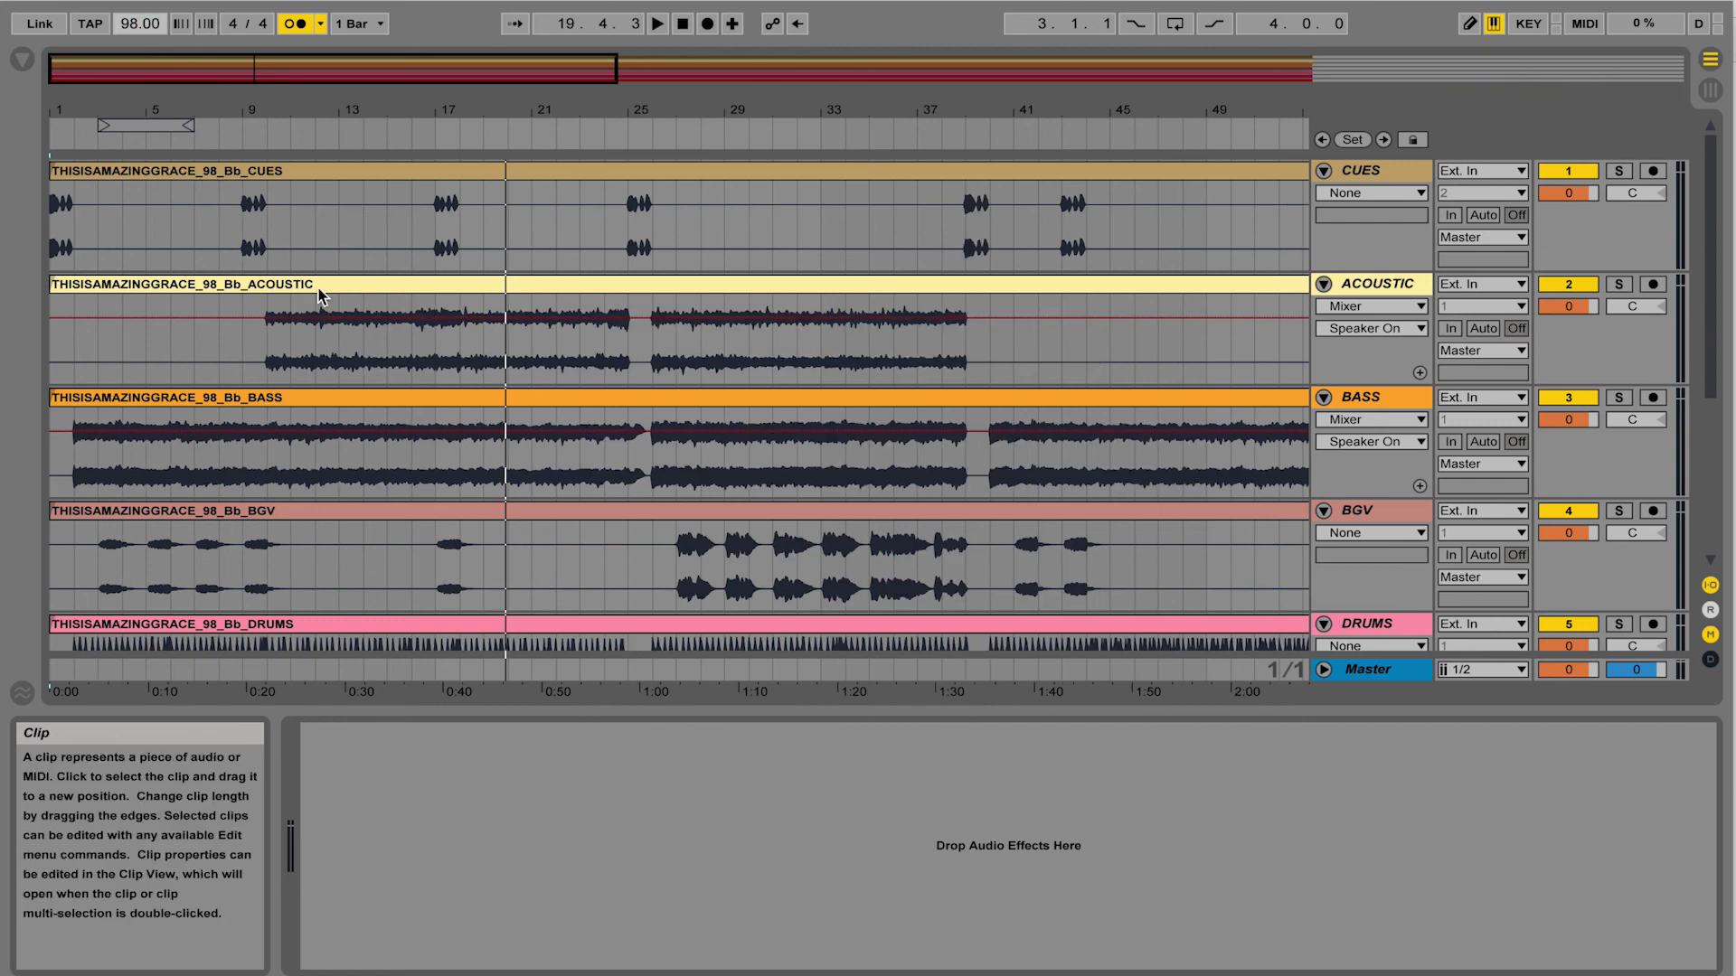
click(680, 28)
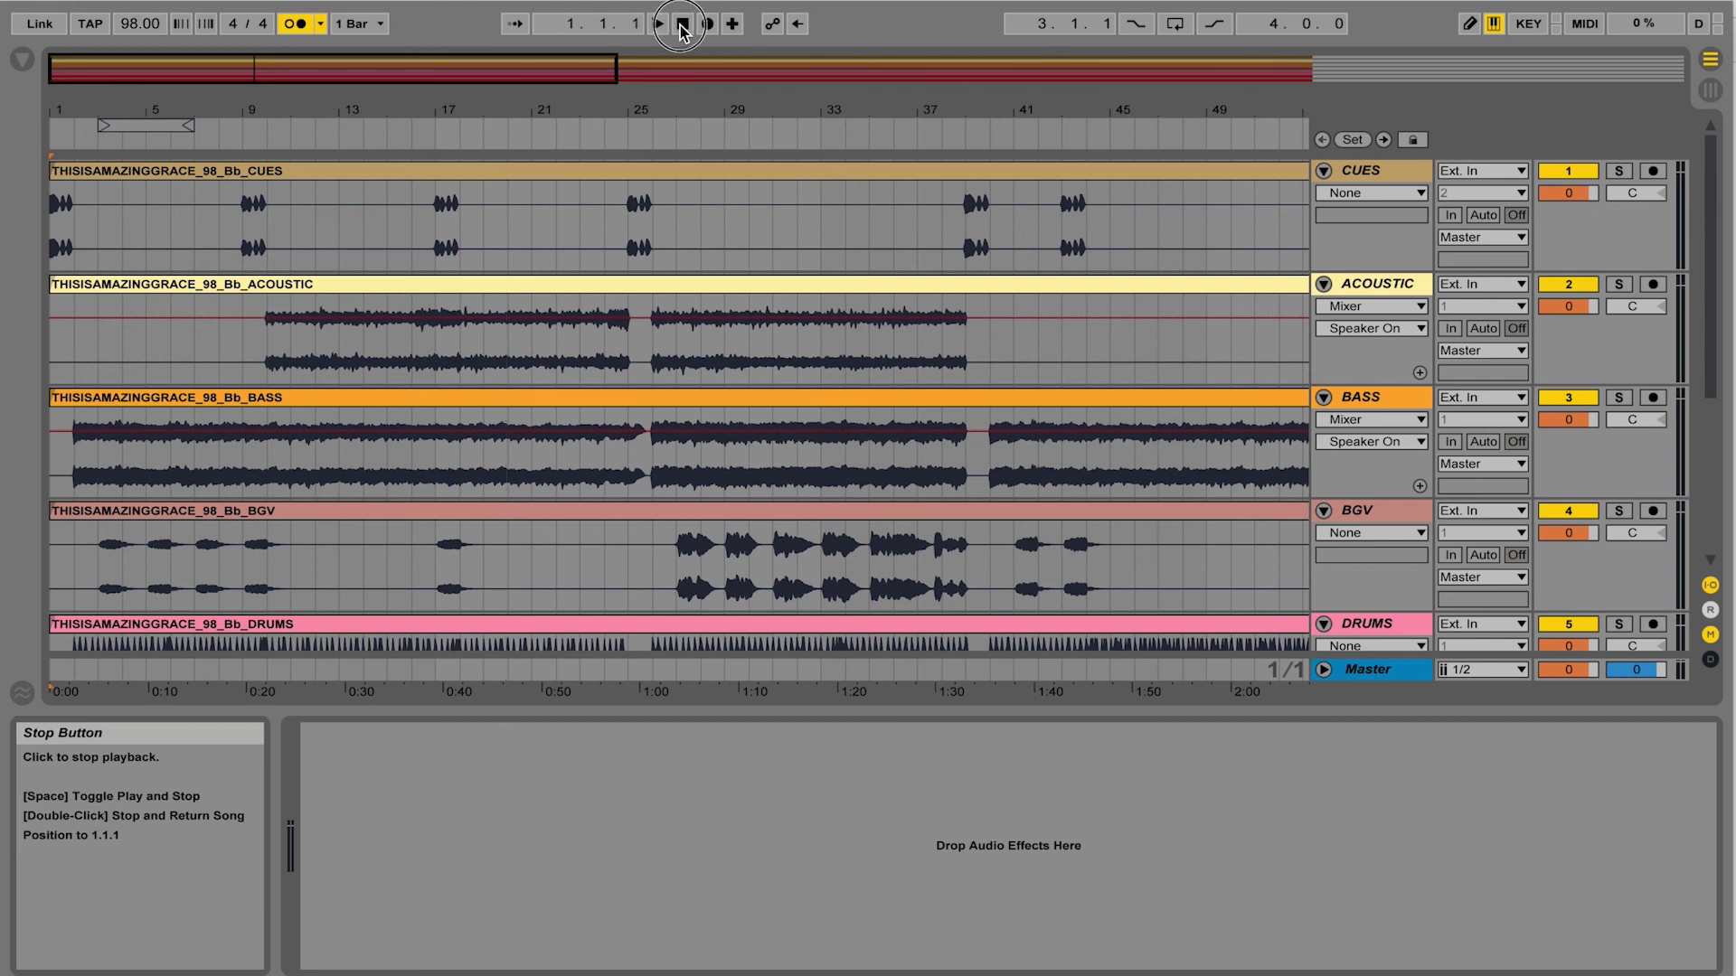
click(657, 23)
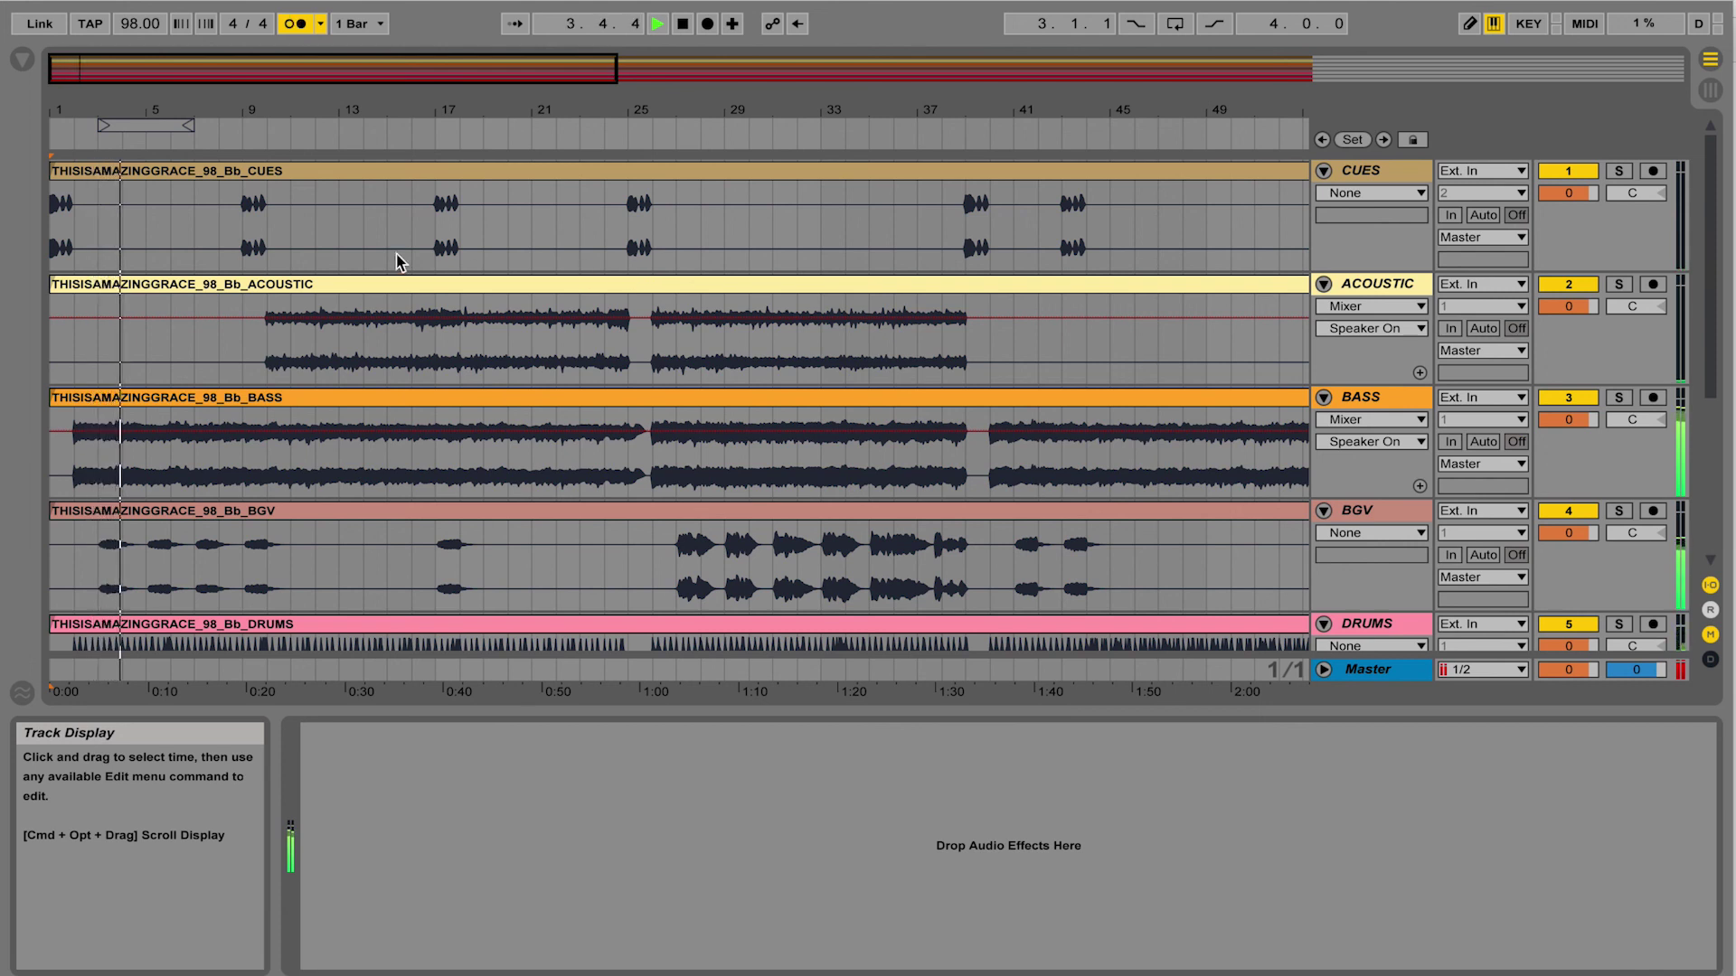
Stop playback, zoom in, and add a locator at bar 2 named INTRO.
key(space)
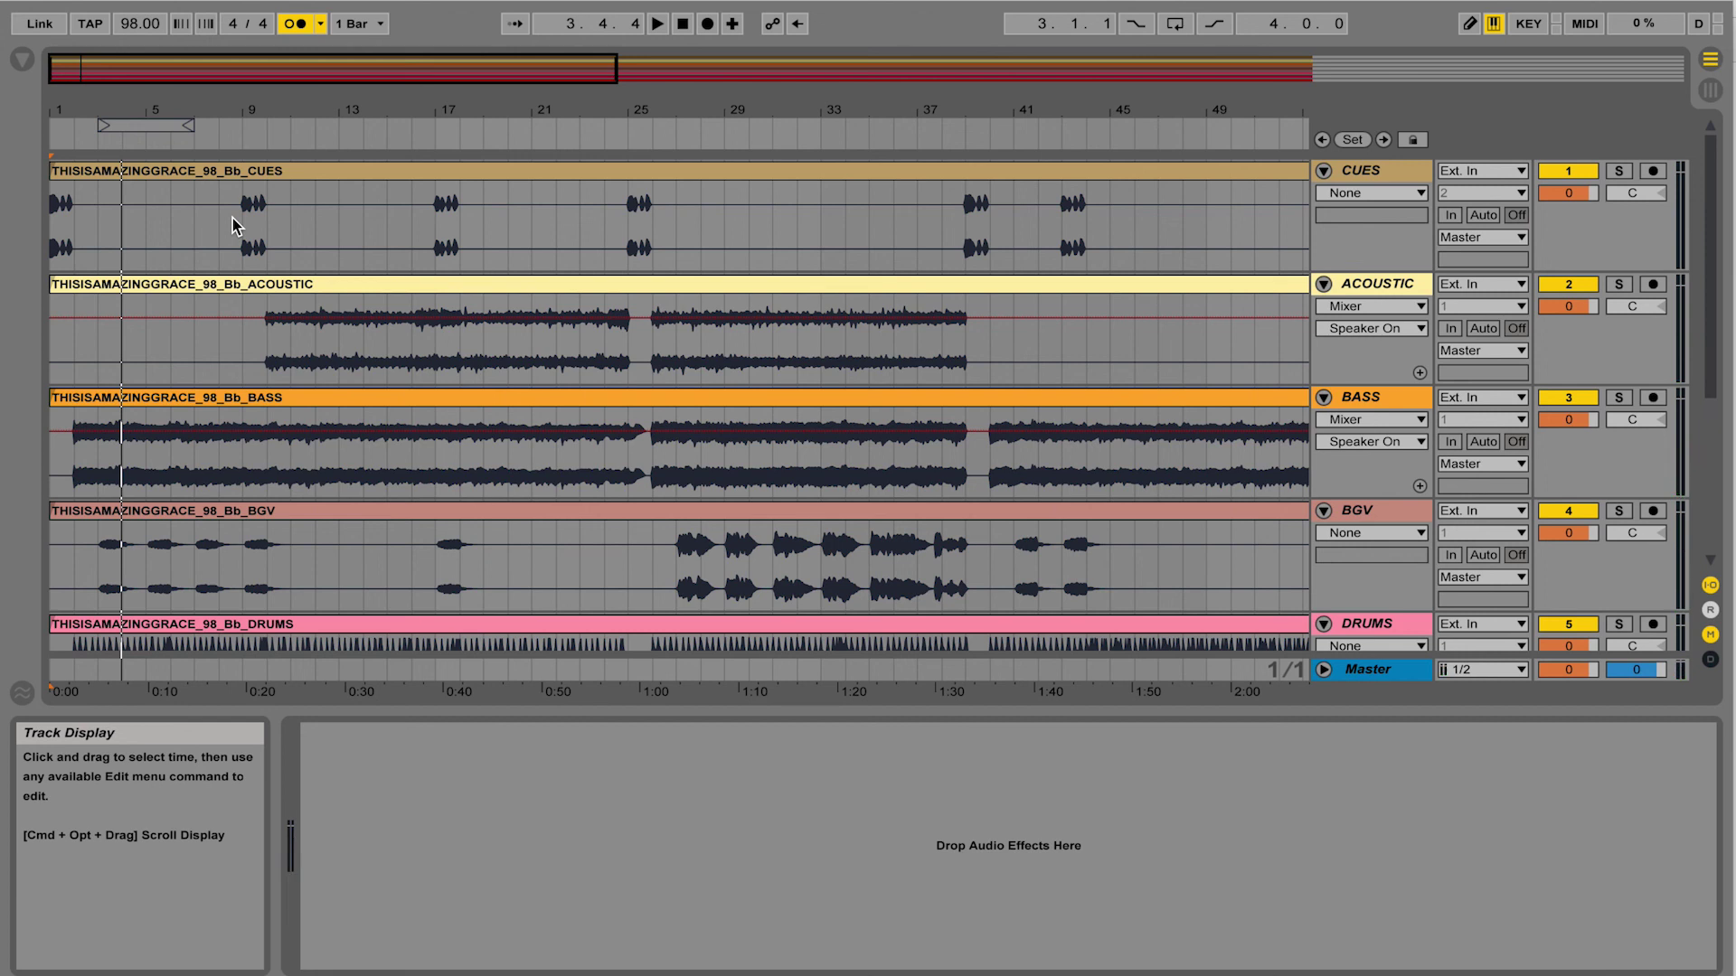
drag(50, 109, 49, 167)
click(124, 240)
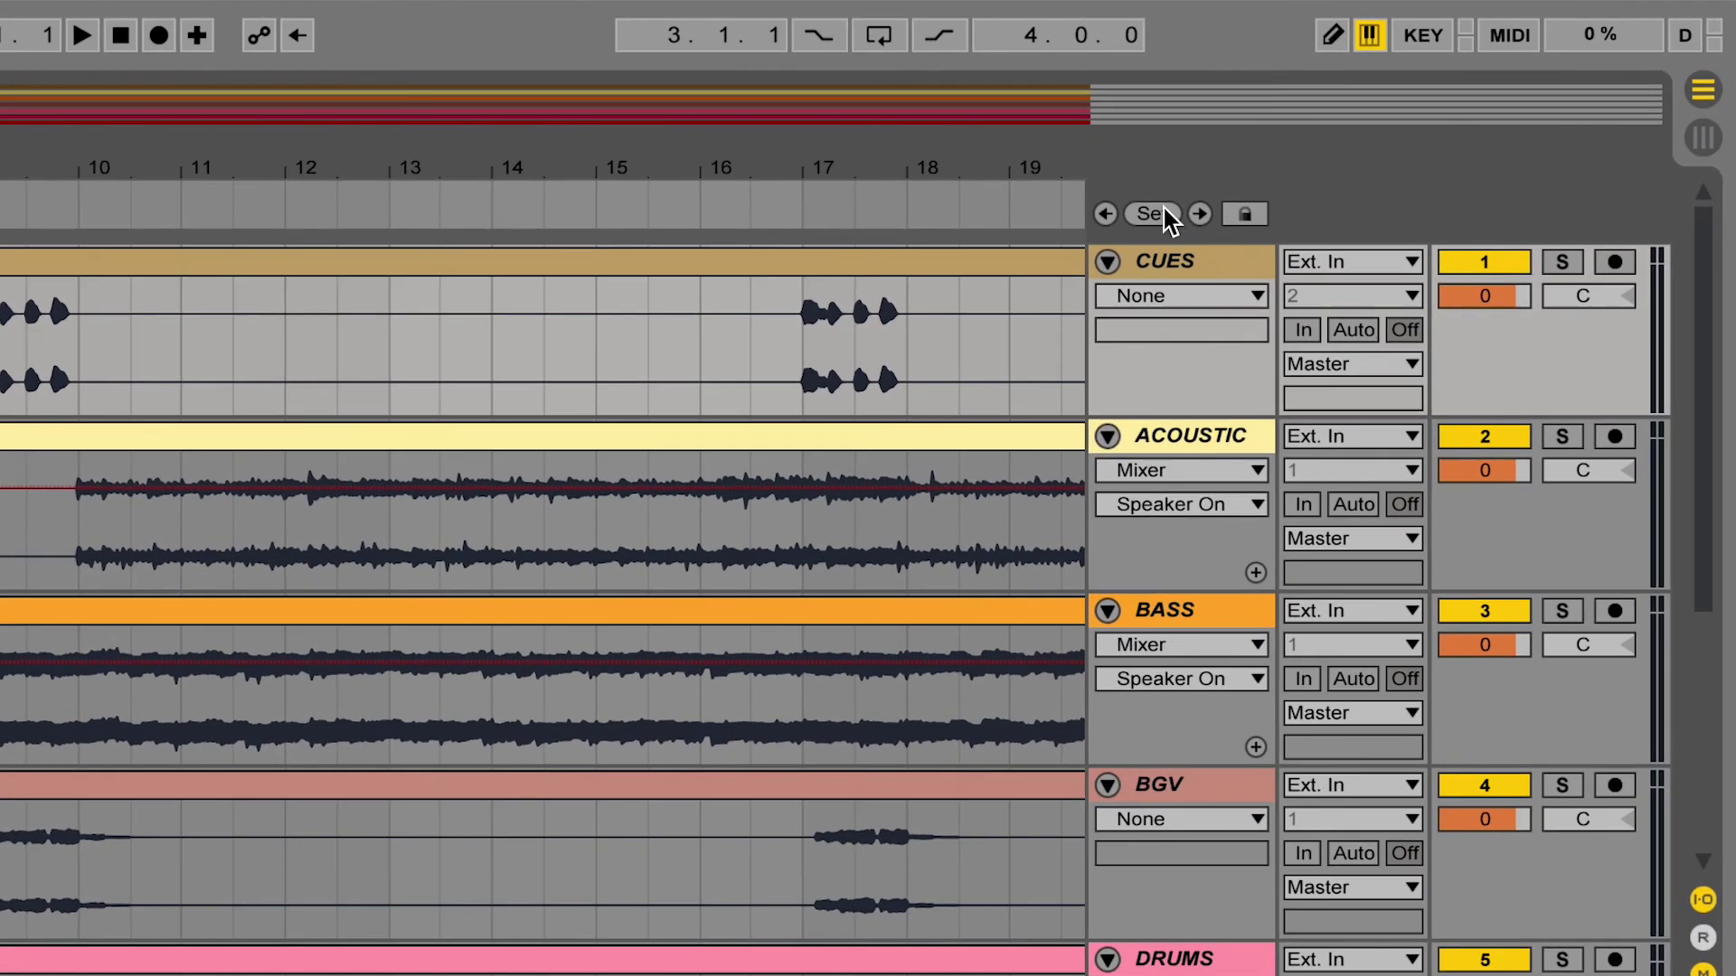
click(1153, 214)
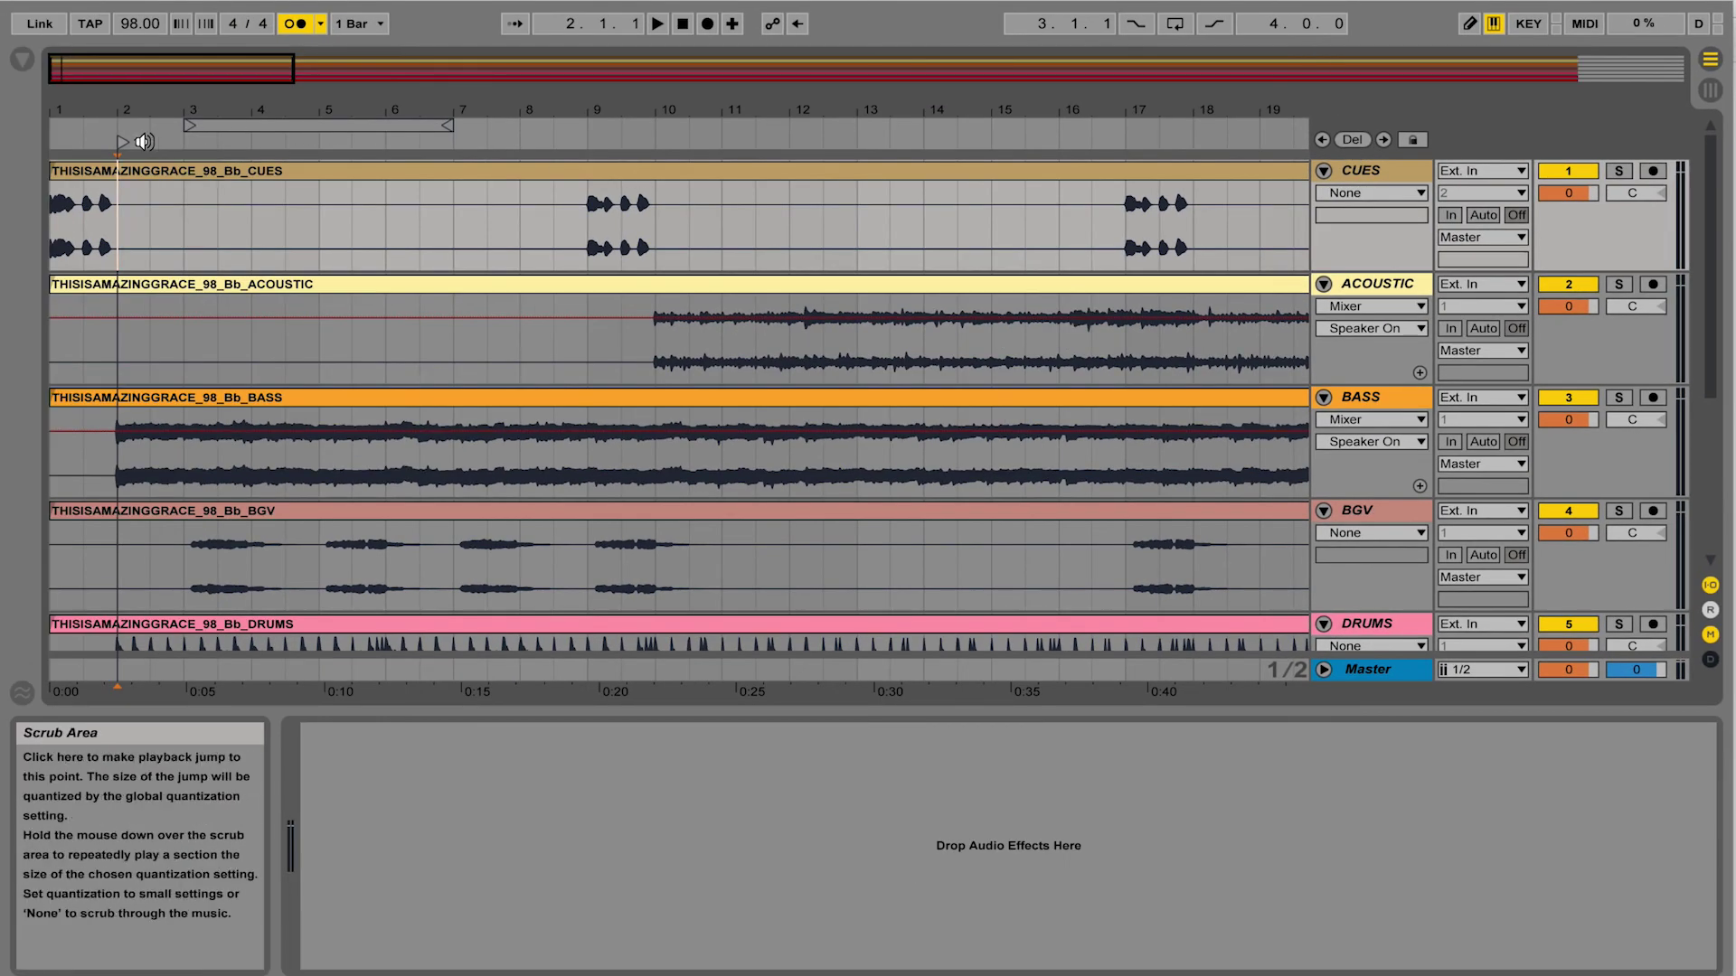
click(129, 147)
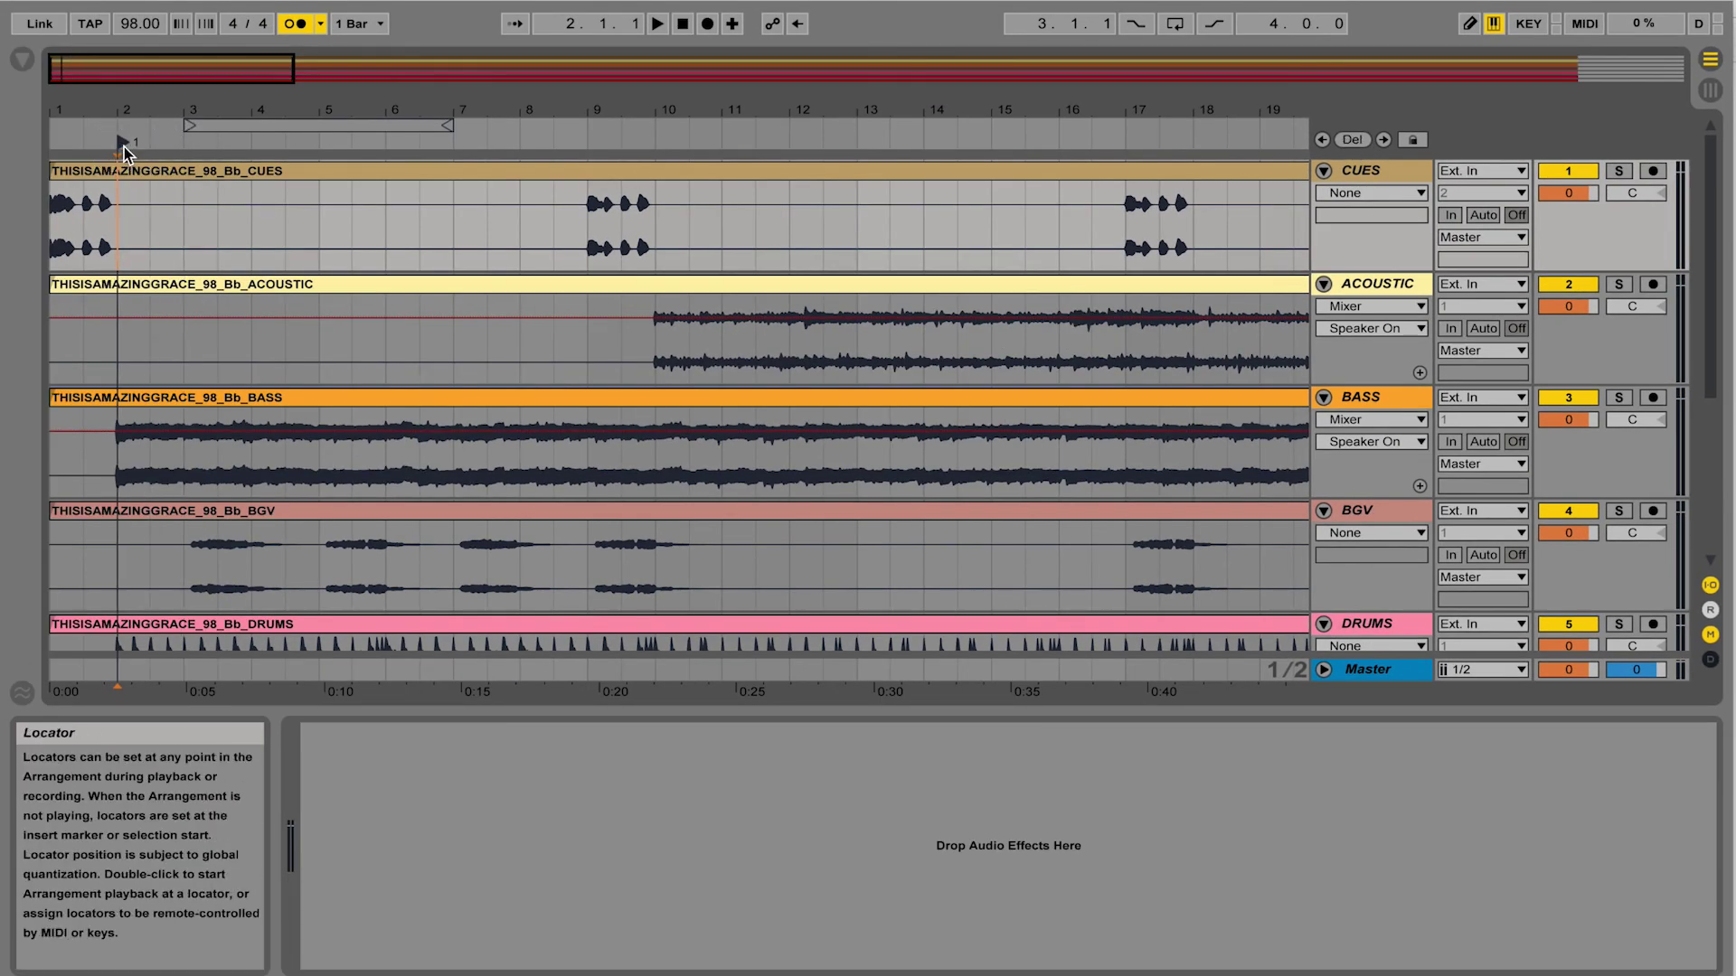
right_click(124, 149)
click(160, 176)
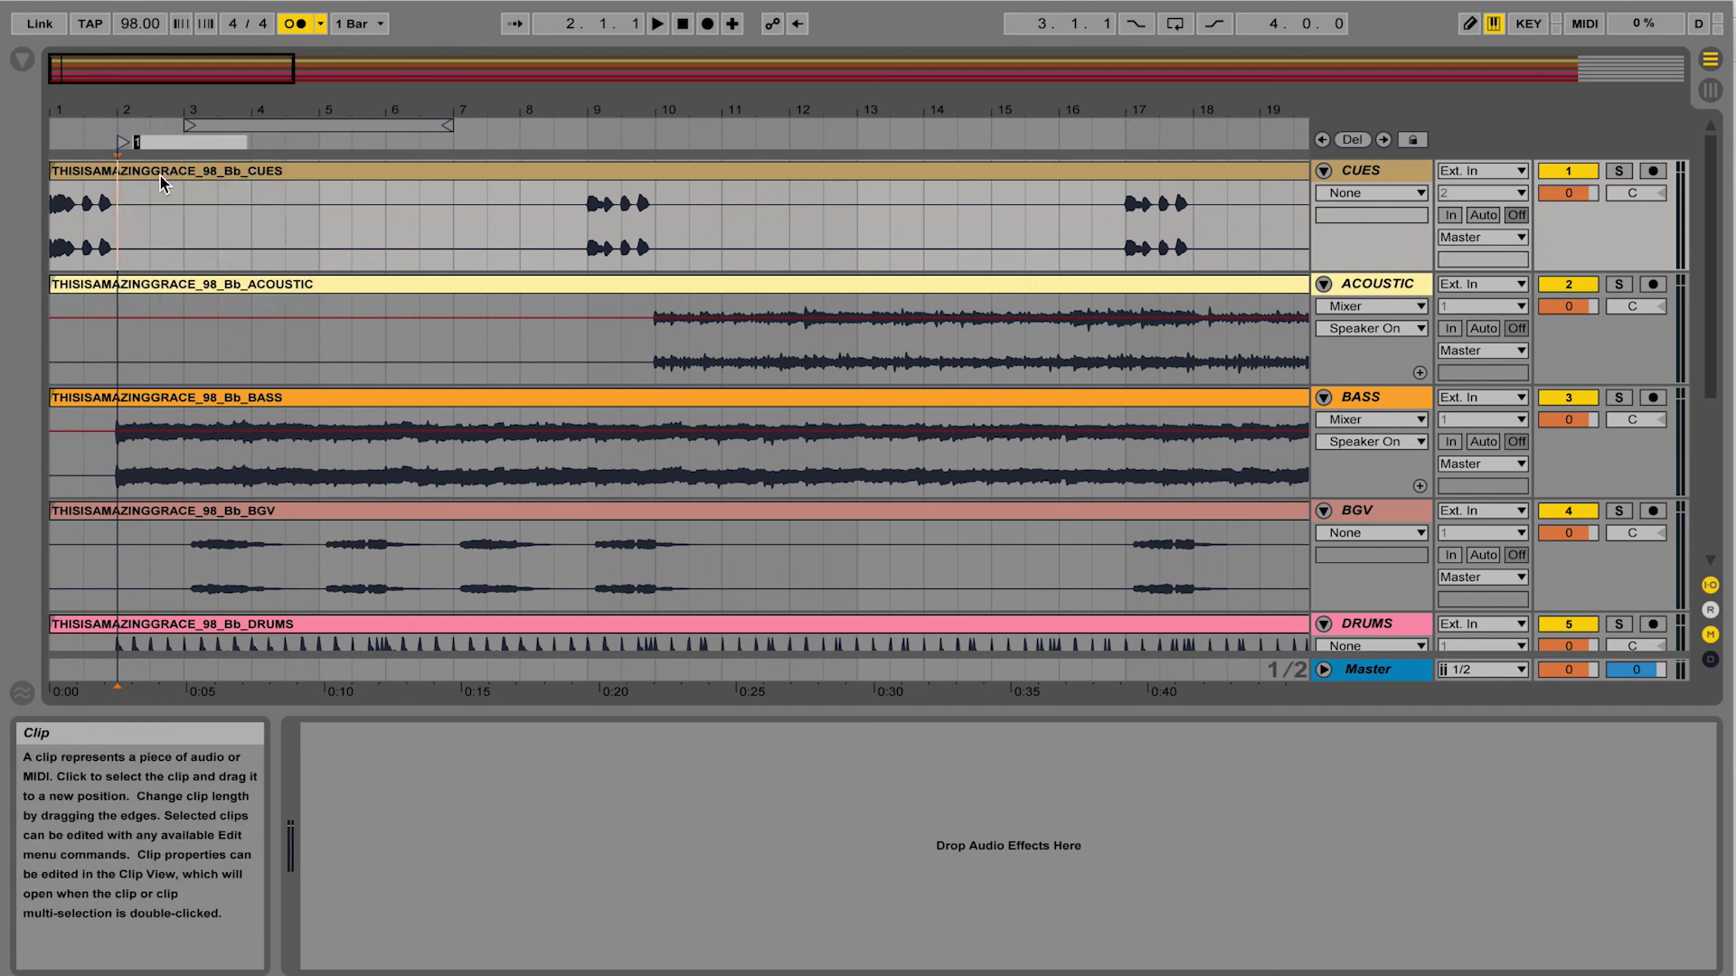
text(INTRO)
key(Return)
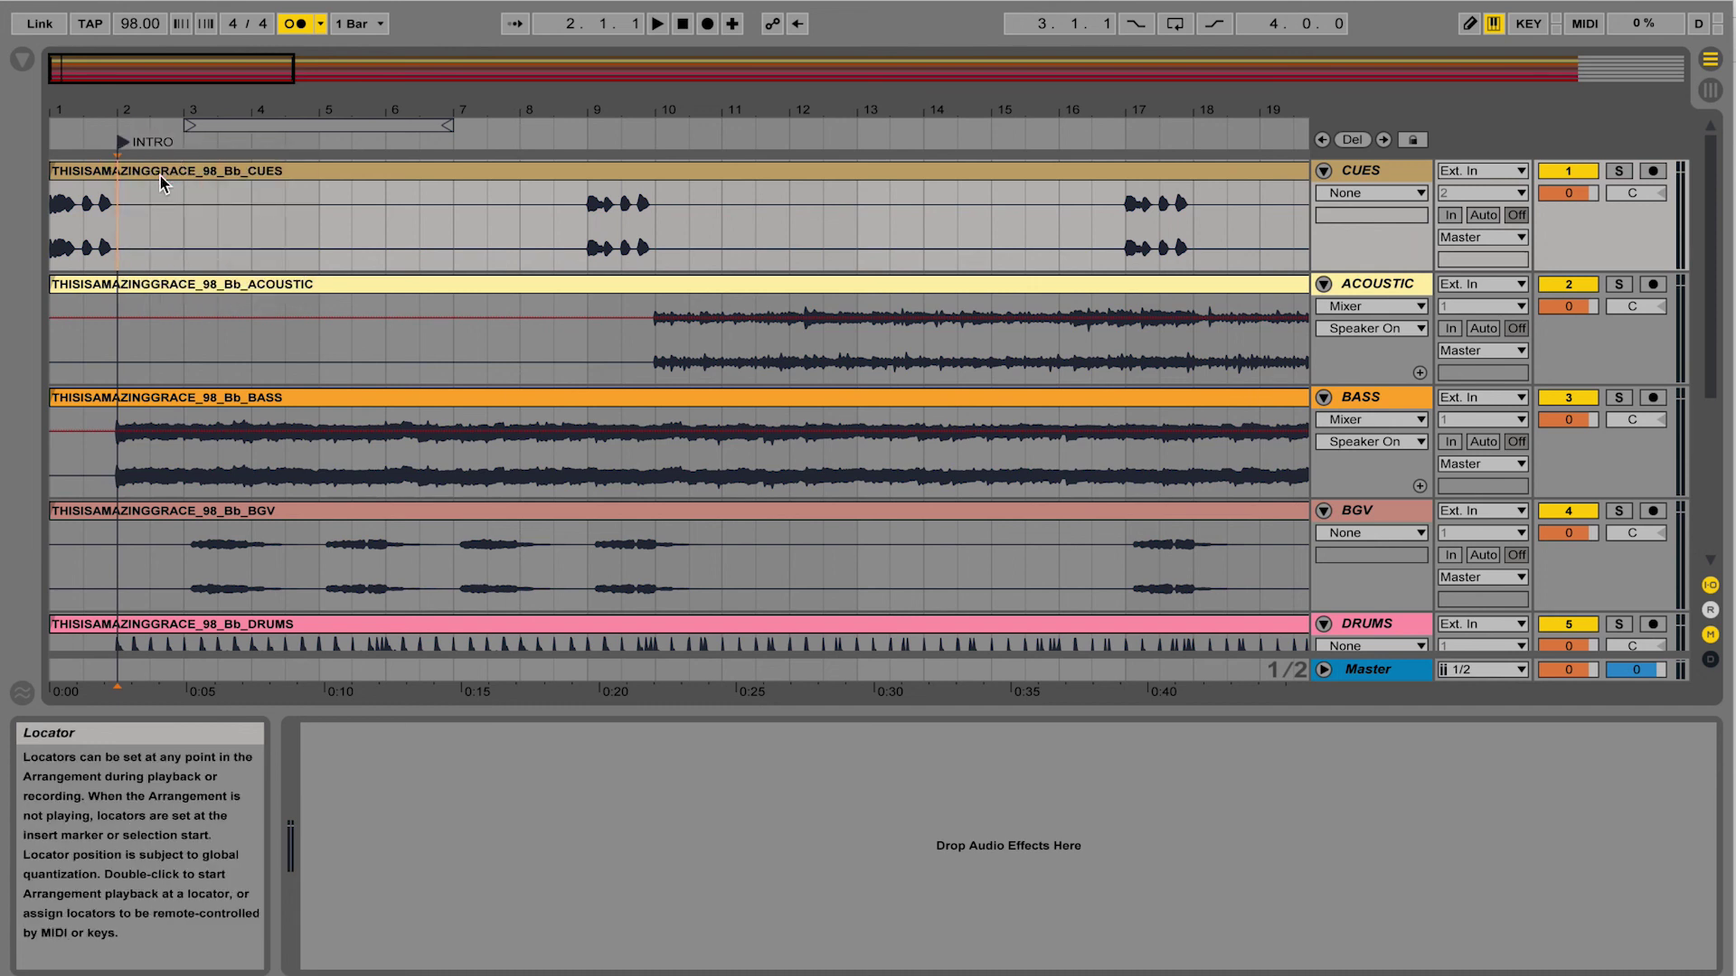
click(380, 235)
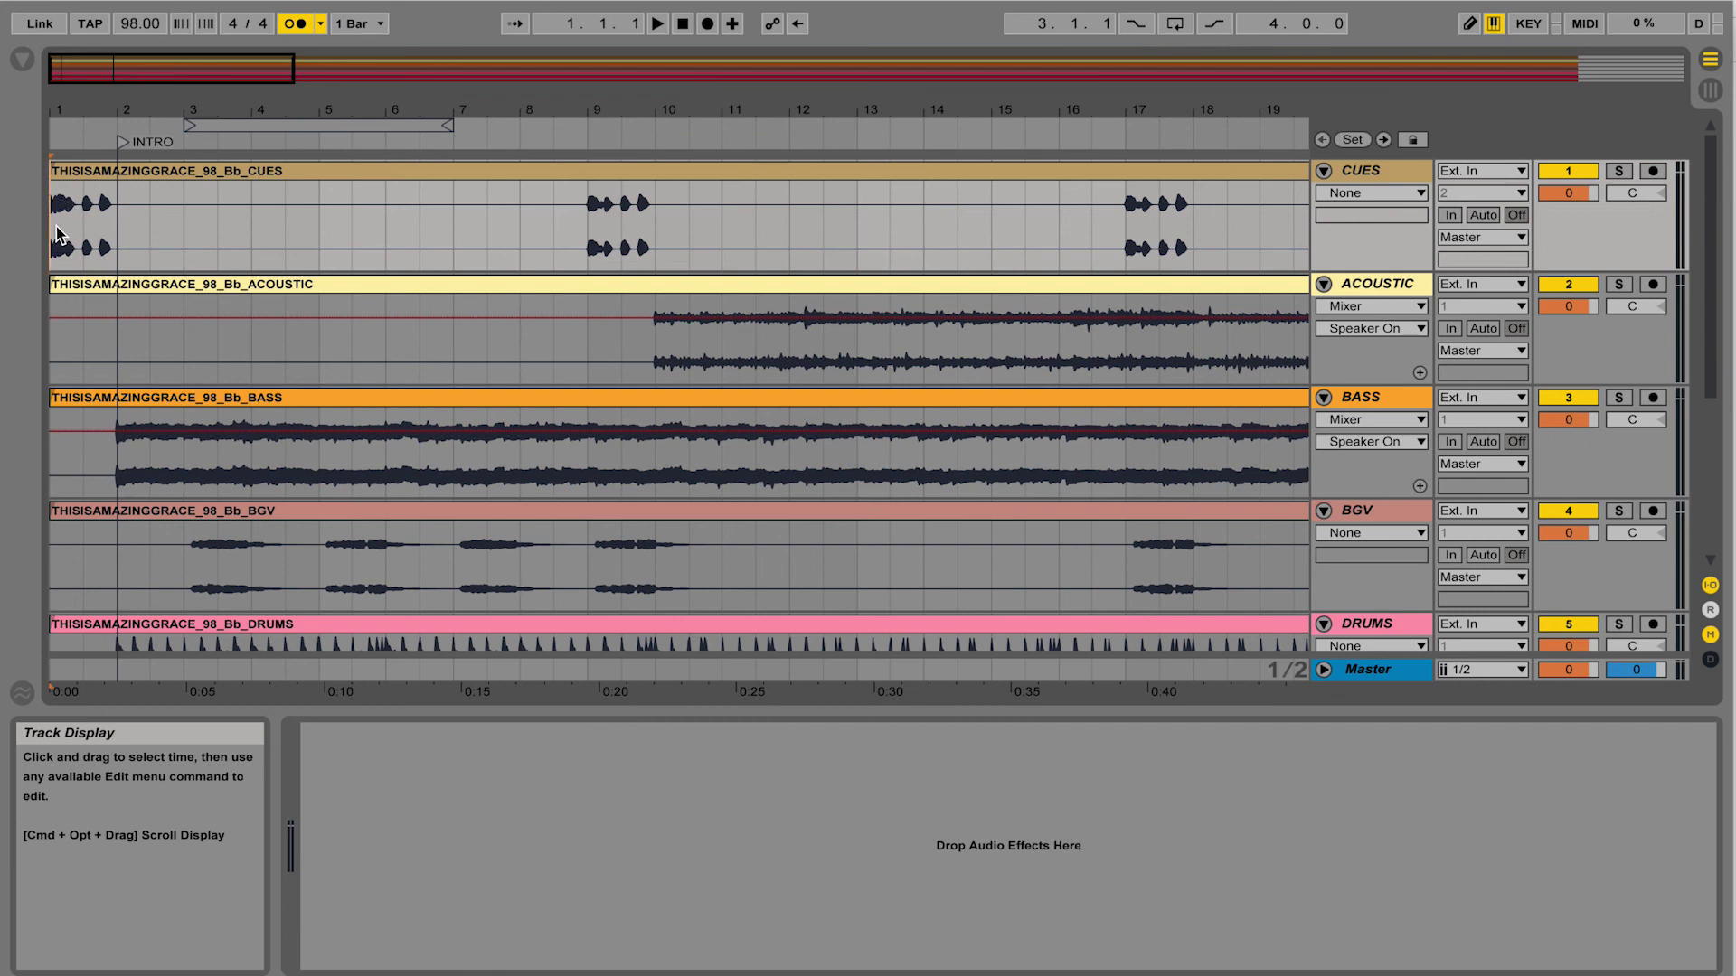
Add a locator at bar 10, where the acoustic guitar enters, and name it VERSE.
key(space)
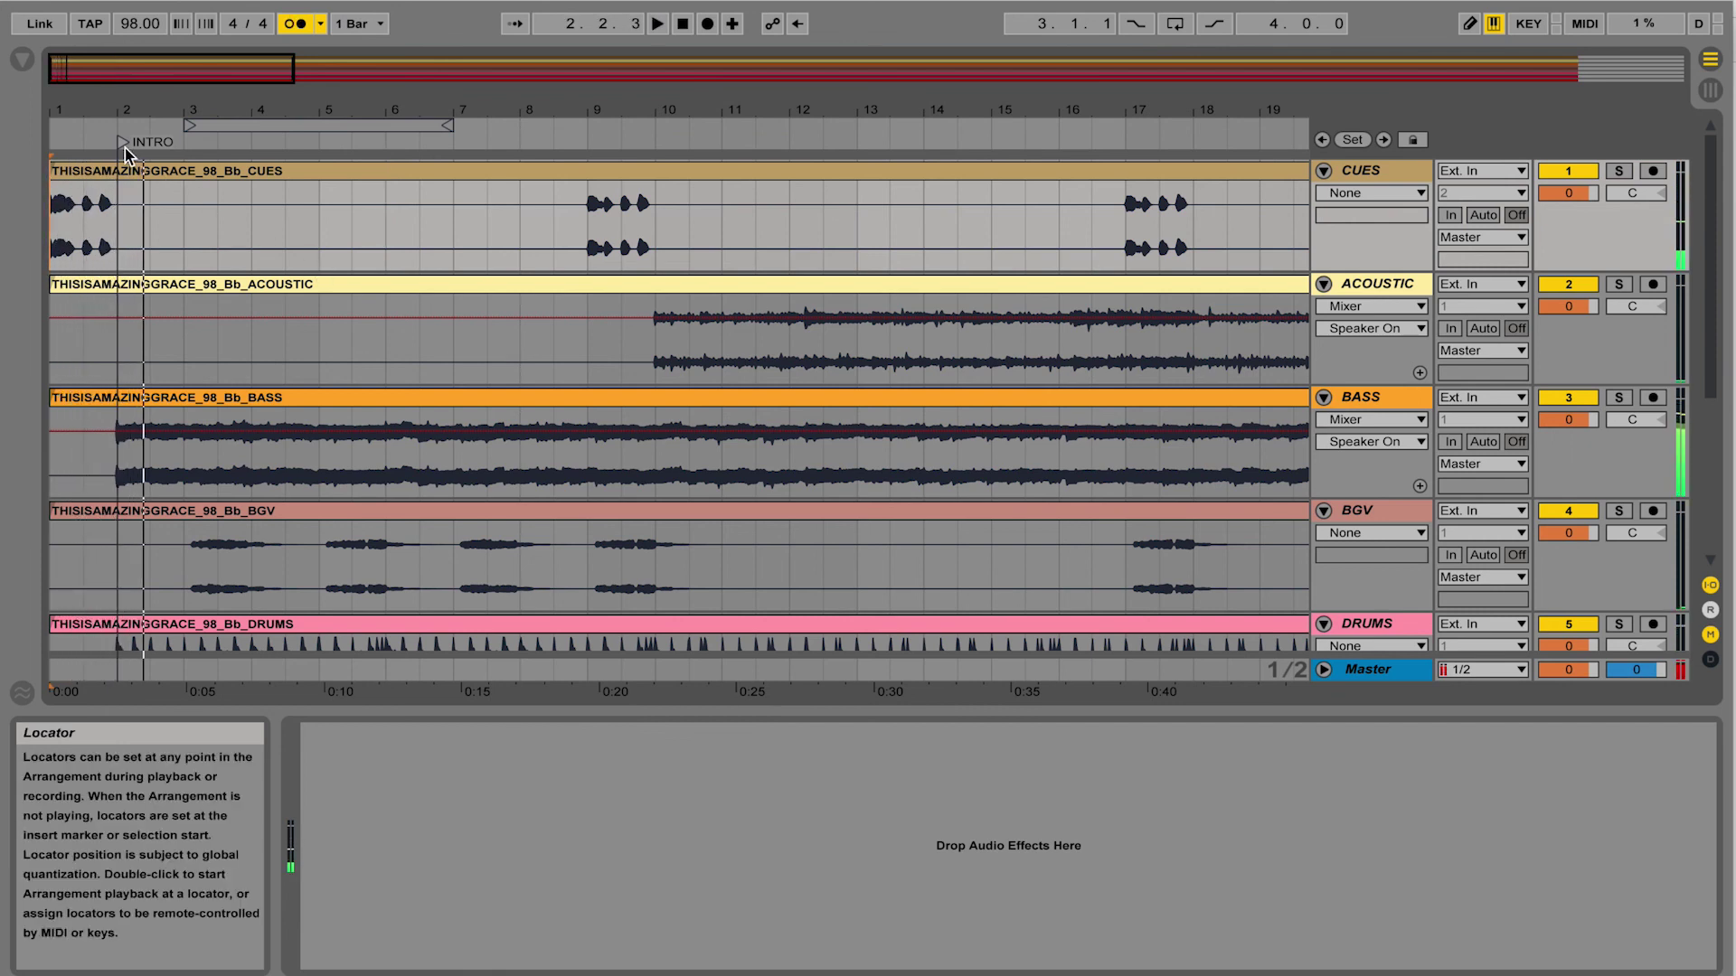
click(653, 245)
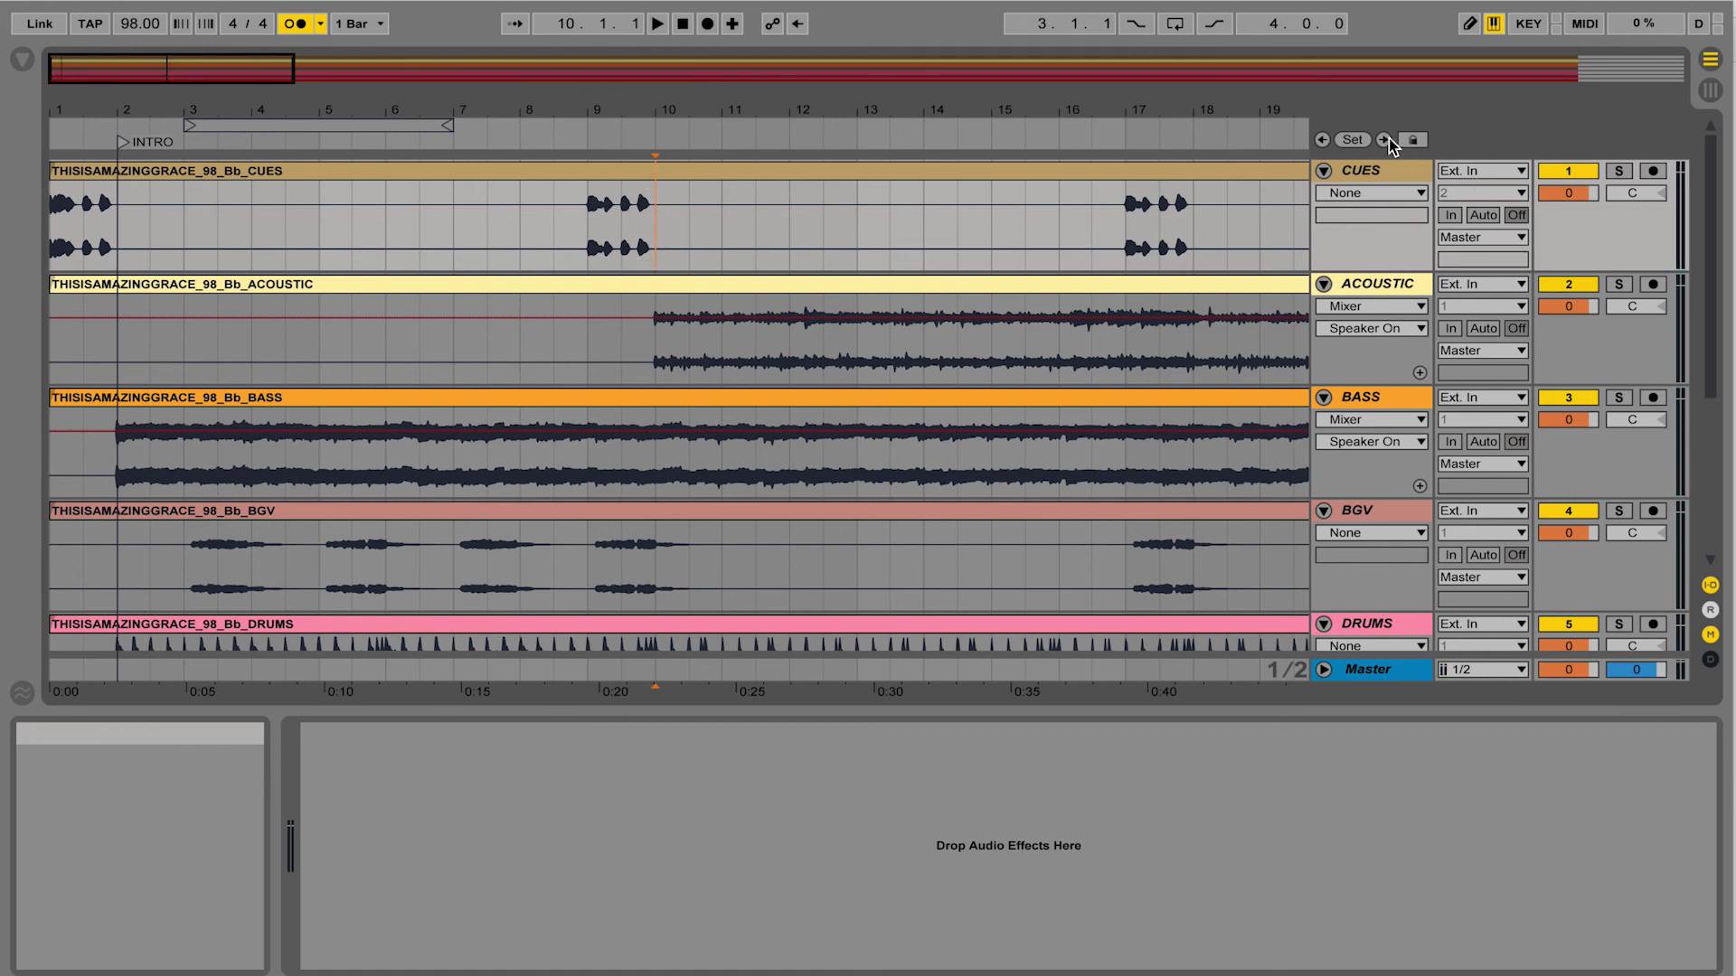
click(1353, 139)
right_click(660, 142)
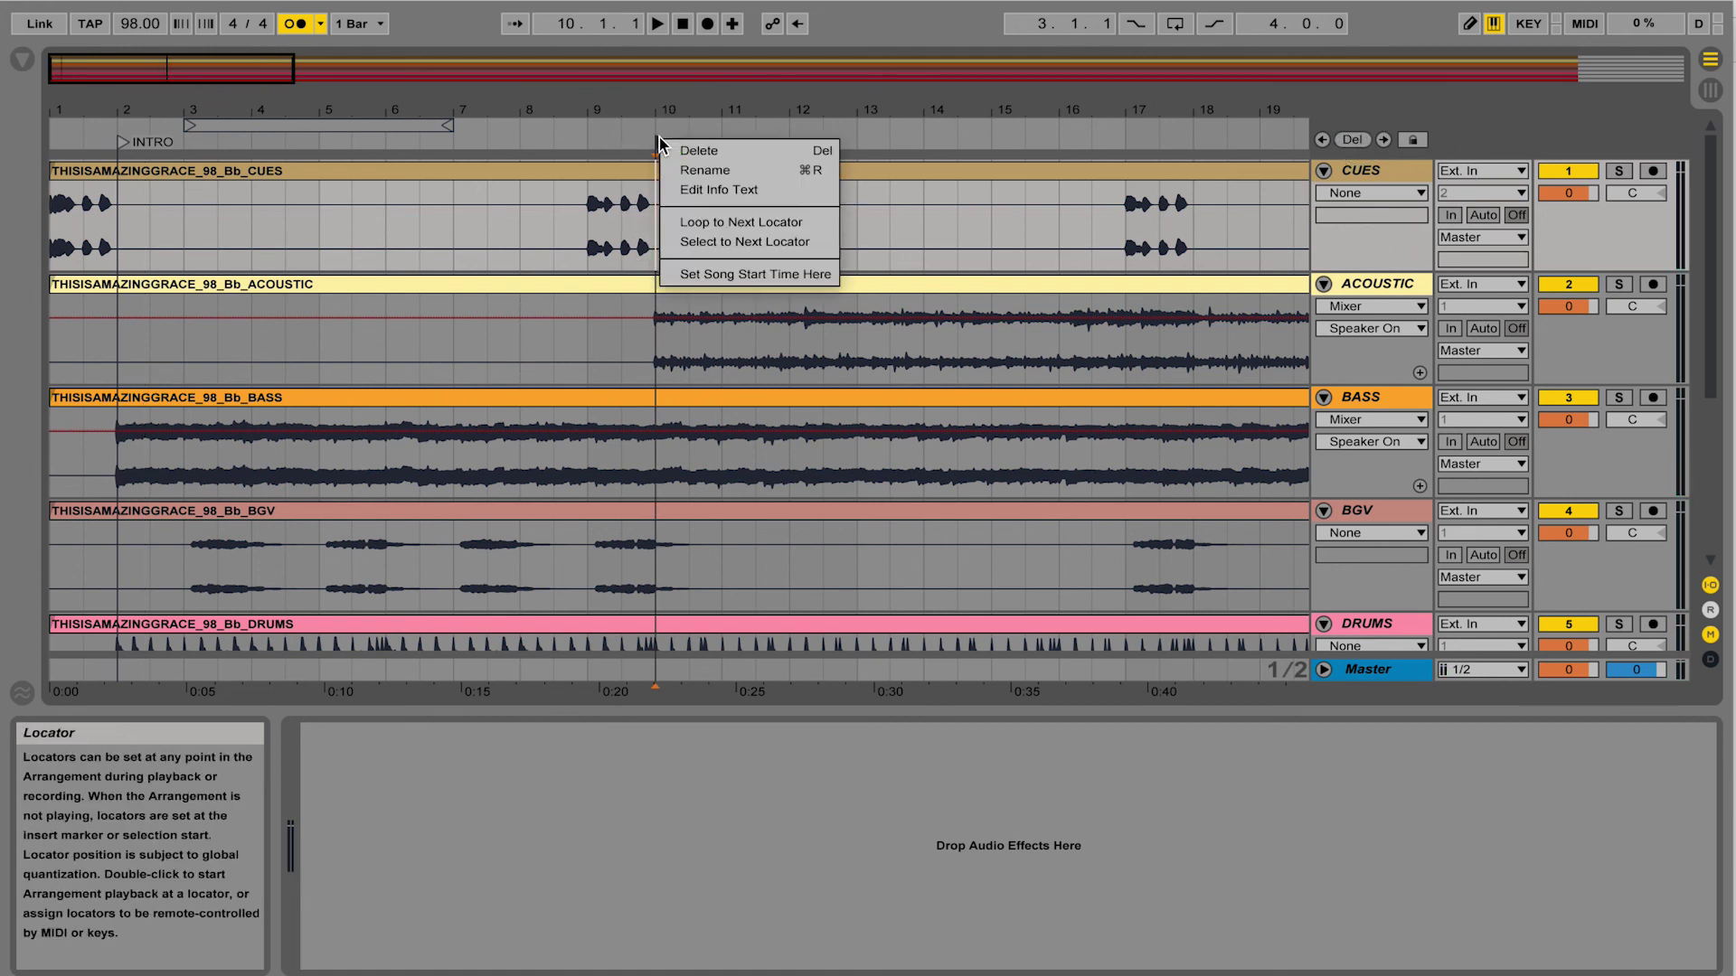
click(709, 163)
text(VERSE)
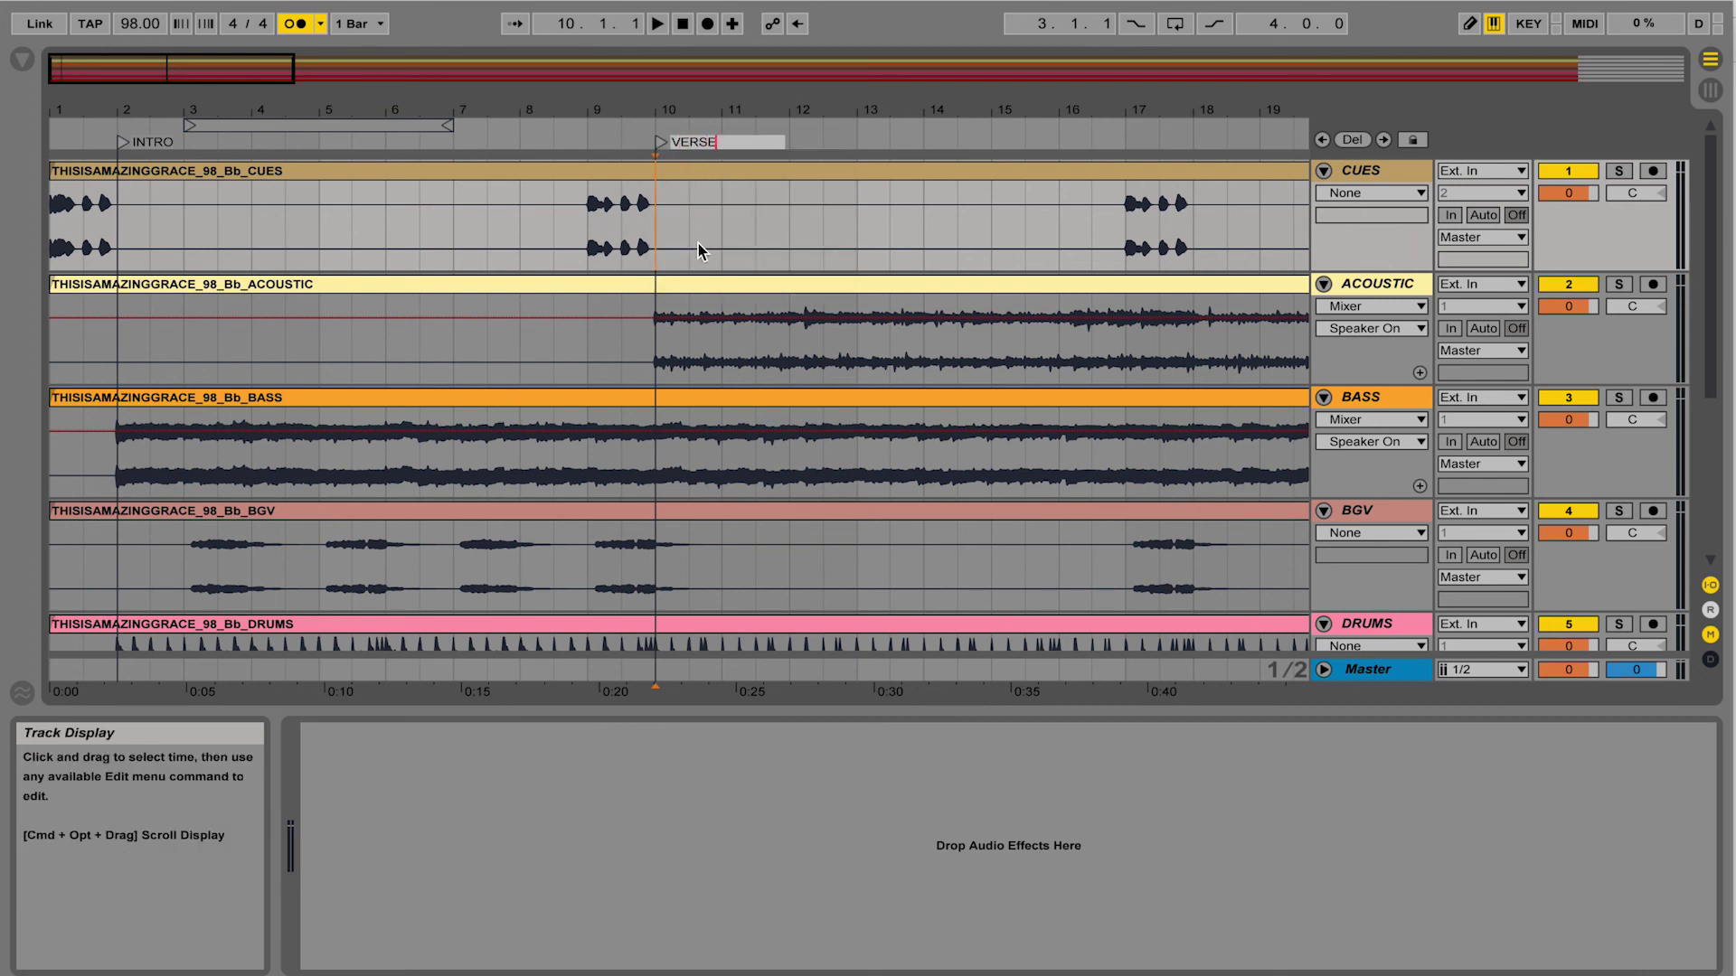
key(Return)
scroll(714, 241, right, 3)
scroll(751, 243, right, 3)
Add a new locator near bar 17–18 and name it CHORUS.
click(775, 241)
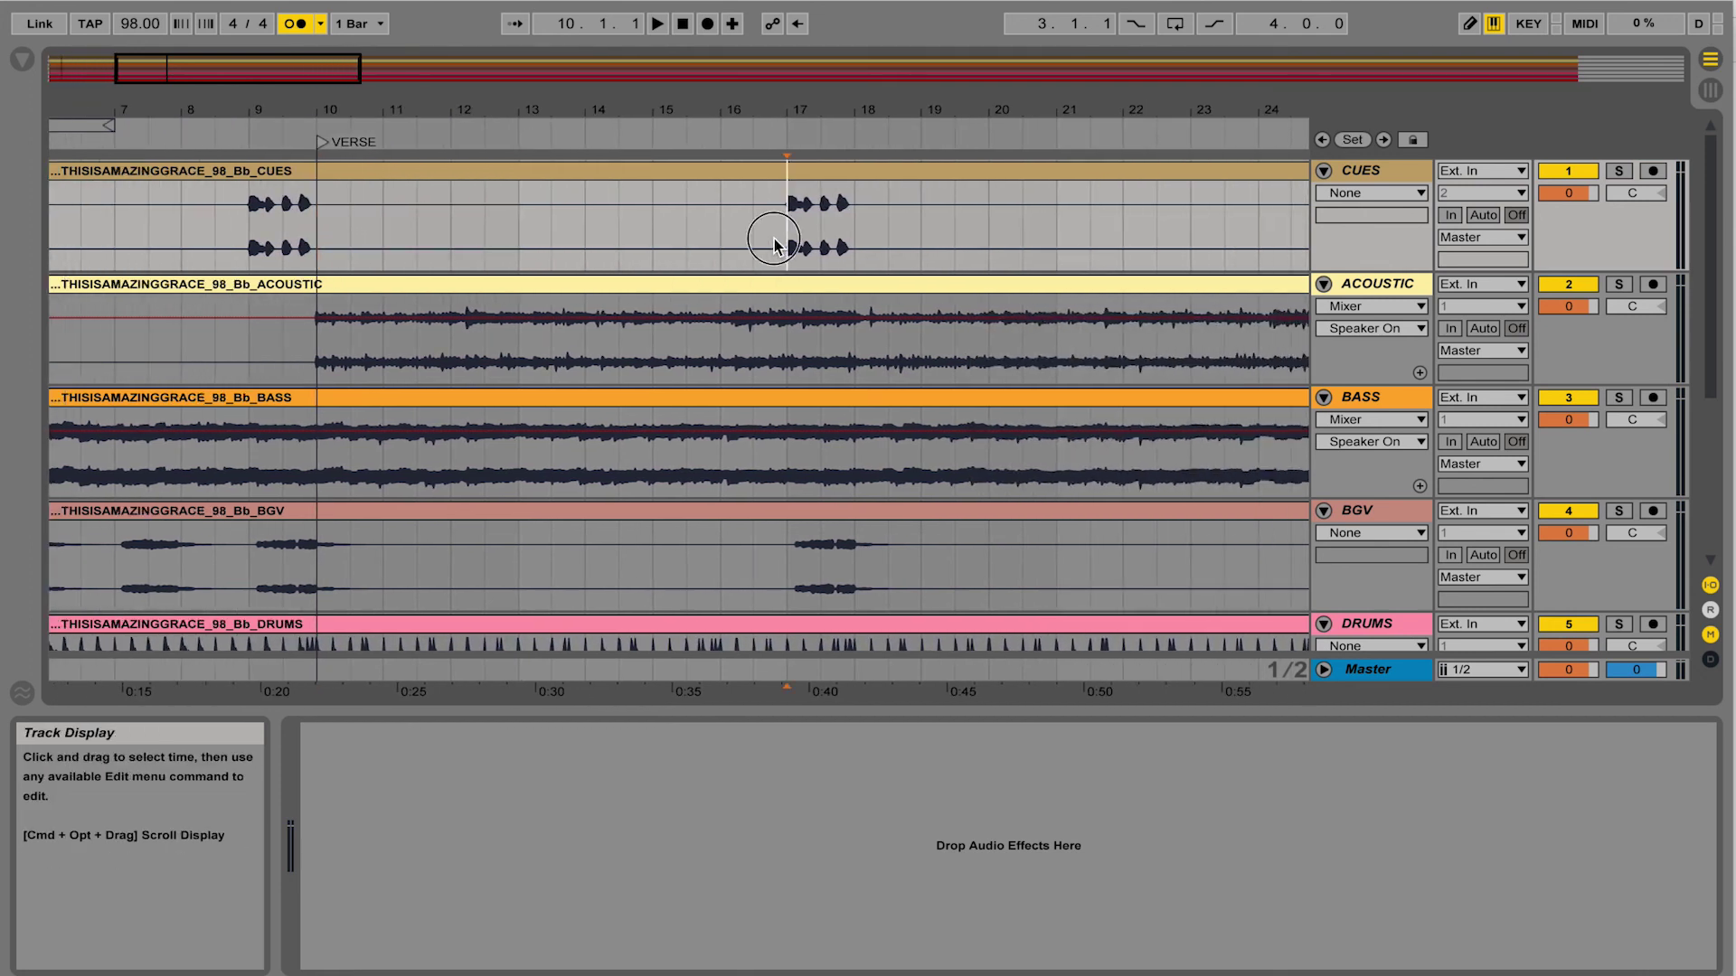
click(1352, 139)
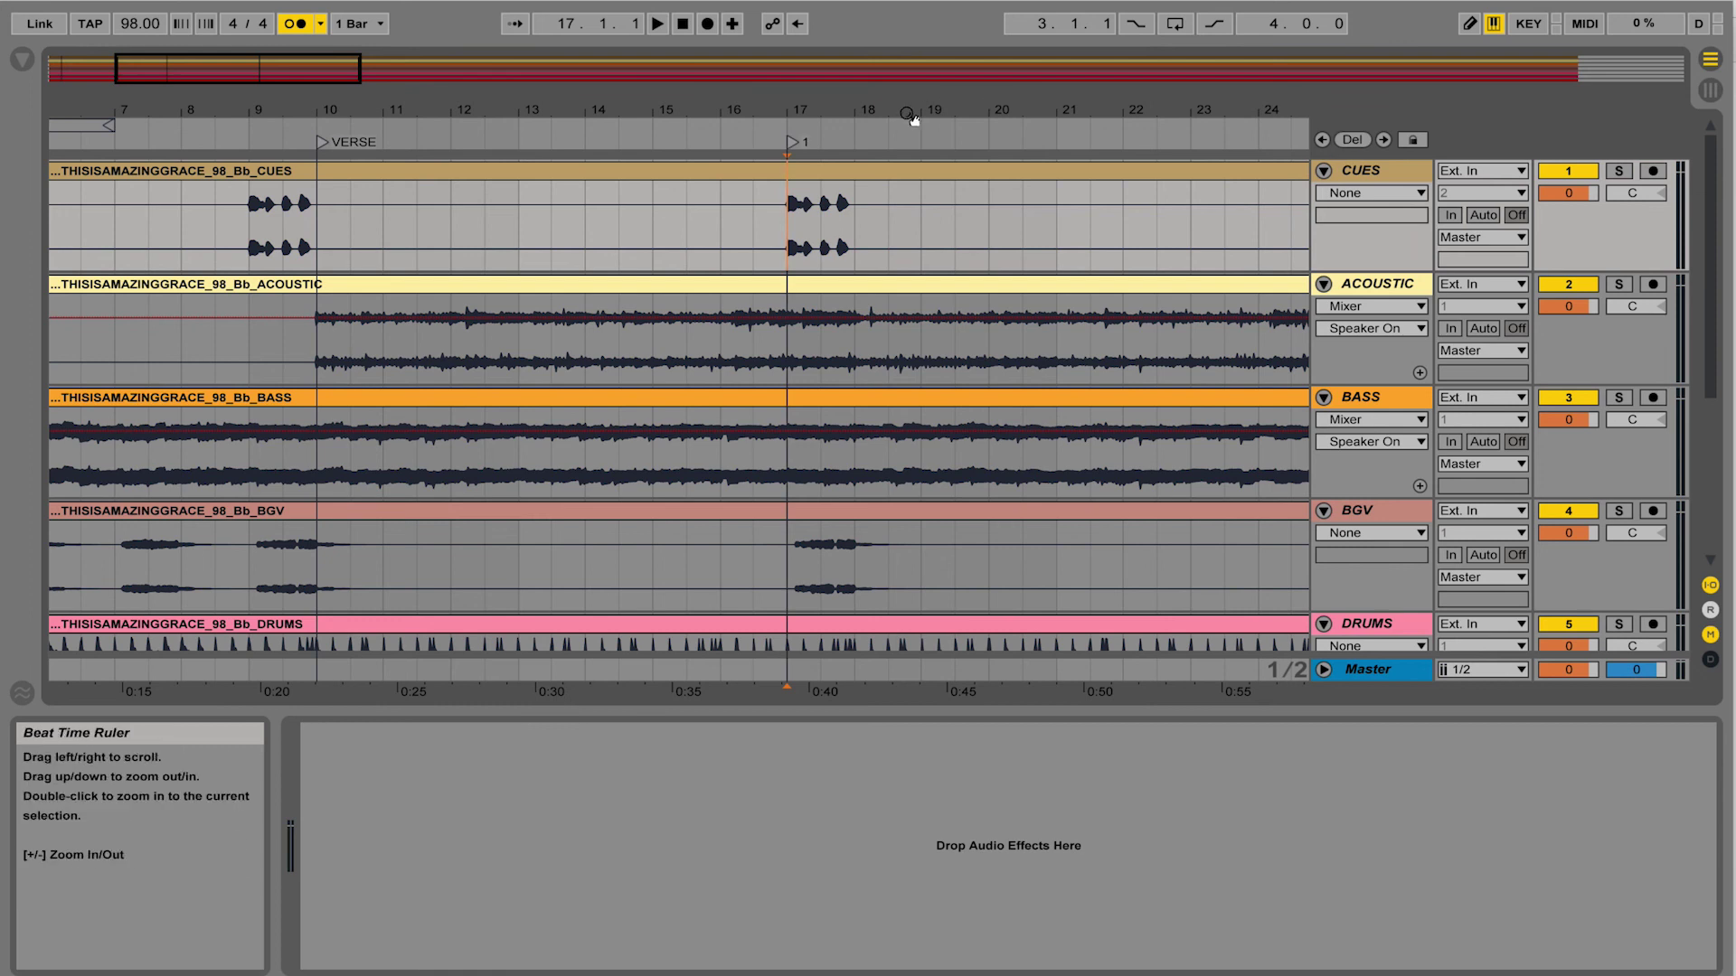
drag(803, 145, 854, 147)
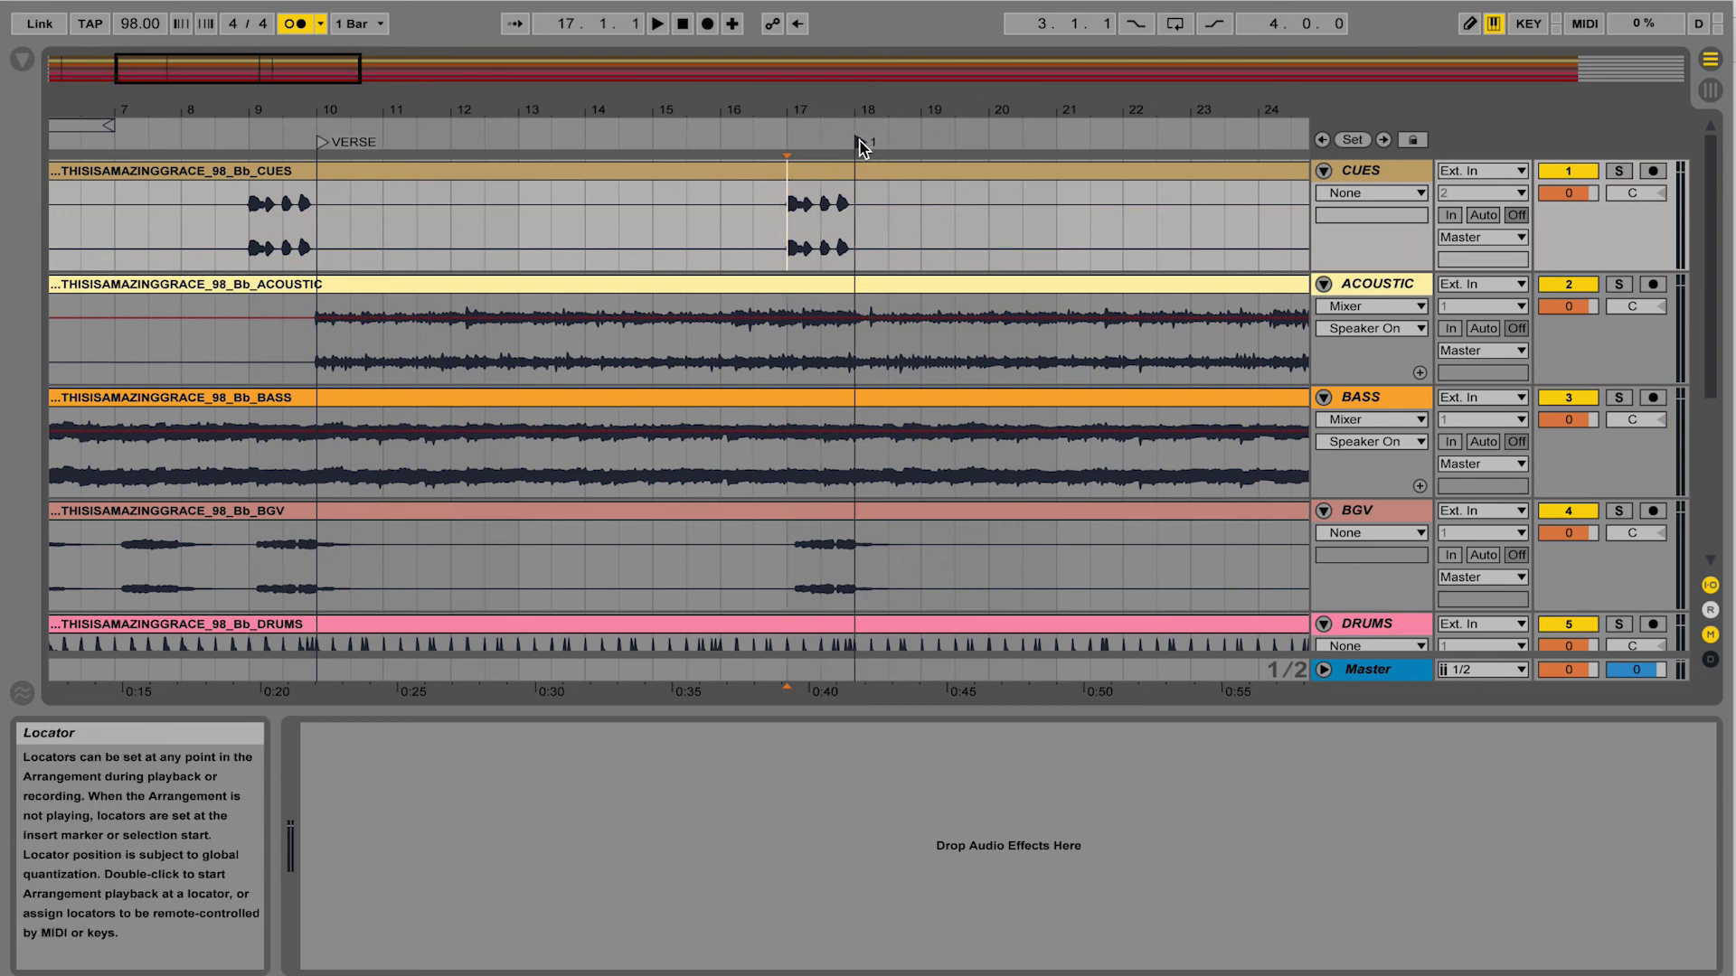
right_click(861, 147)
click(882, 166)
text(CHORUS)
key(Return)
scroll(887, 213, right, 5)
Play from bar 25 to find the chorus, then move the CHORUS locator to bar 26.
click(1040, 213)
key(space)
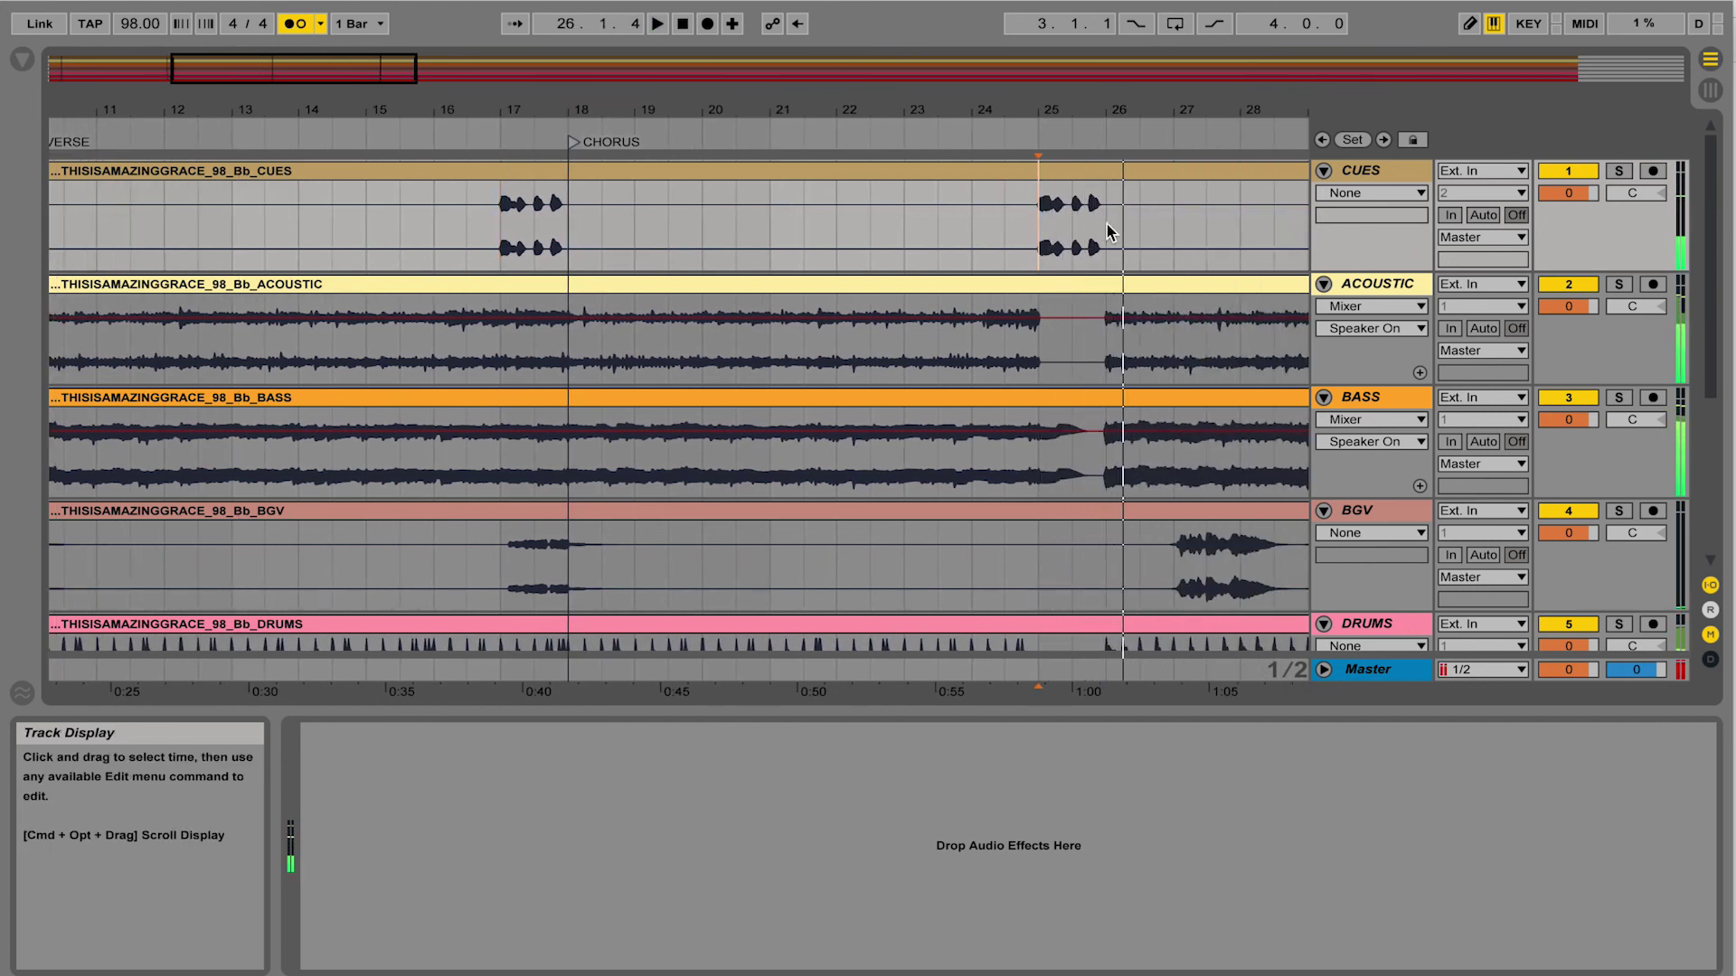
click(1107, 224)
key(space)
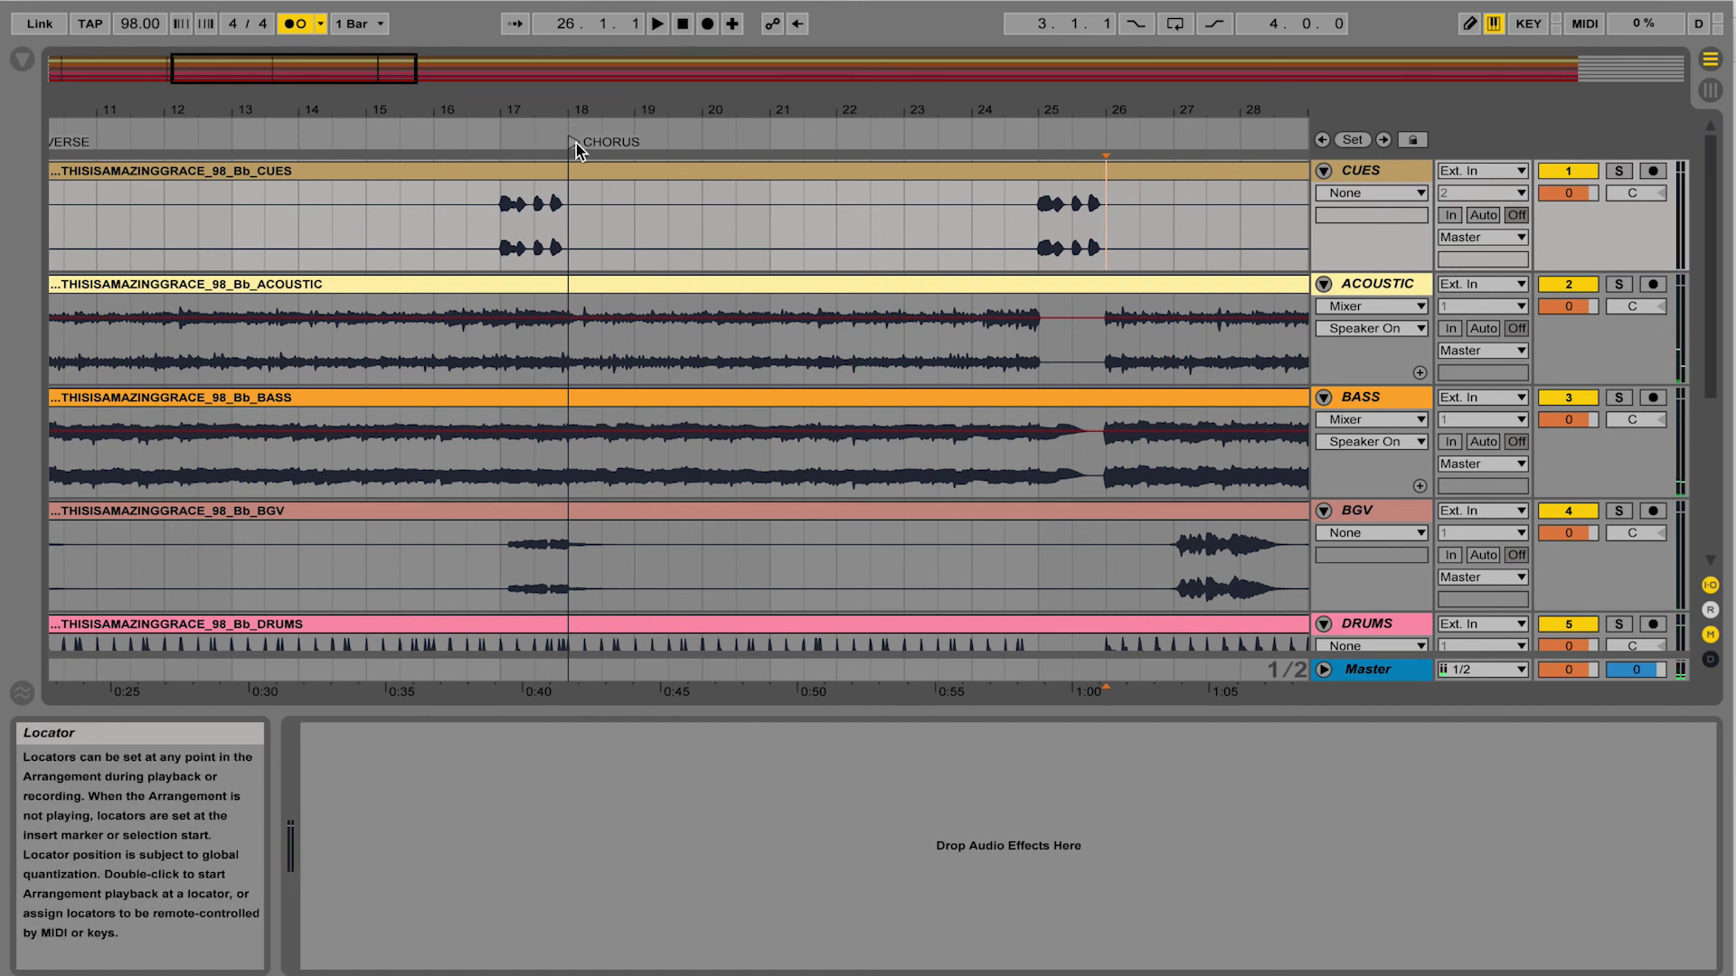
drag(576, 147, 1119, 147)
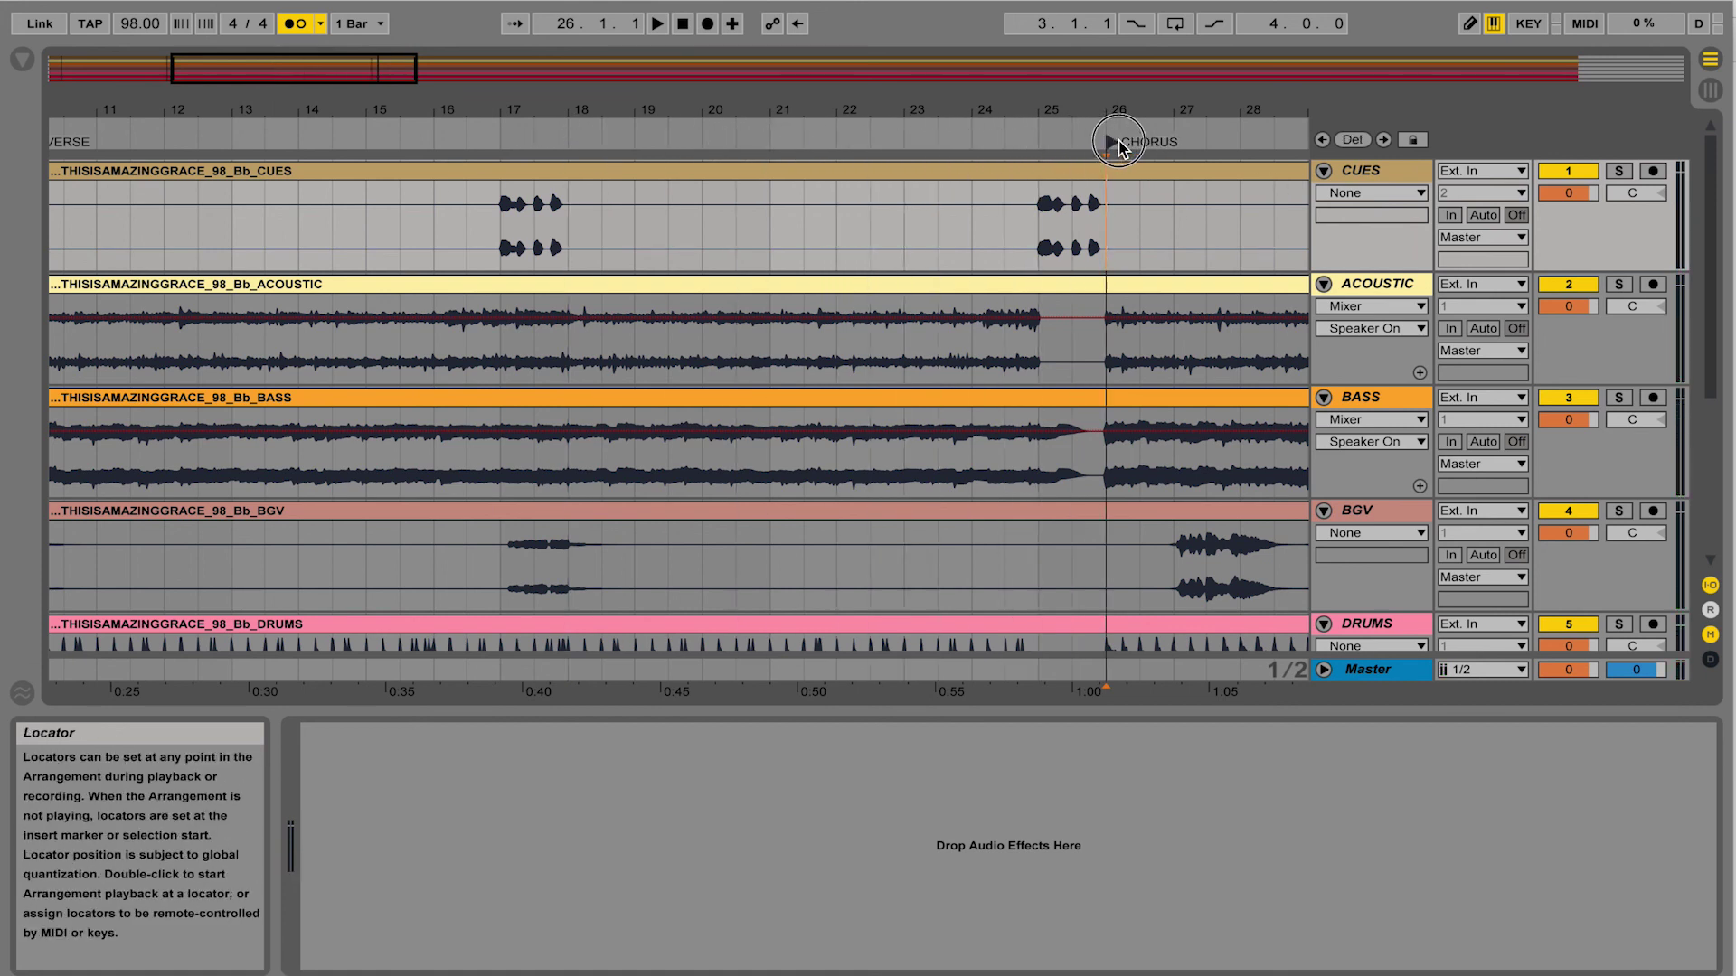
Add a second locator at bar 18 and name it VERSE.
click(566, 209)
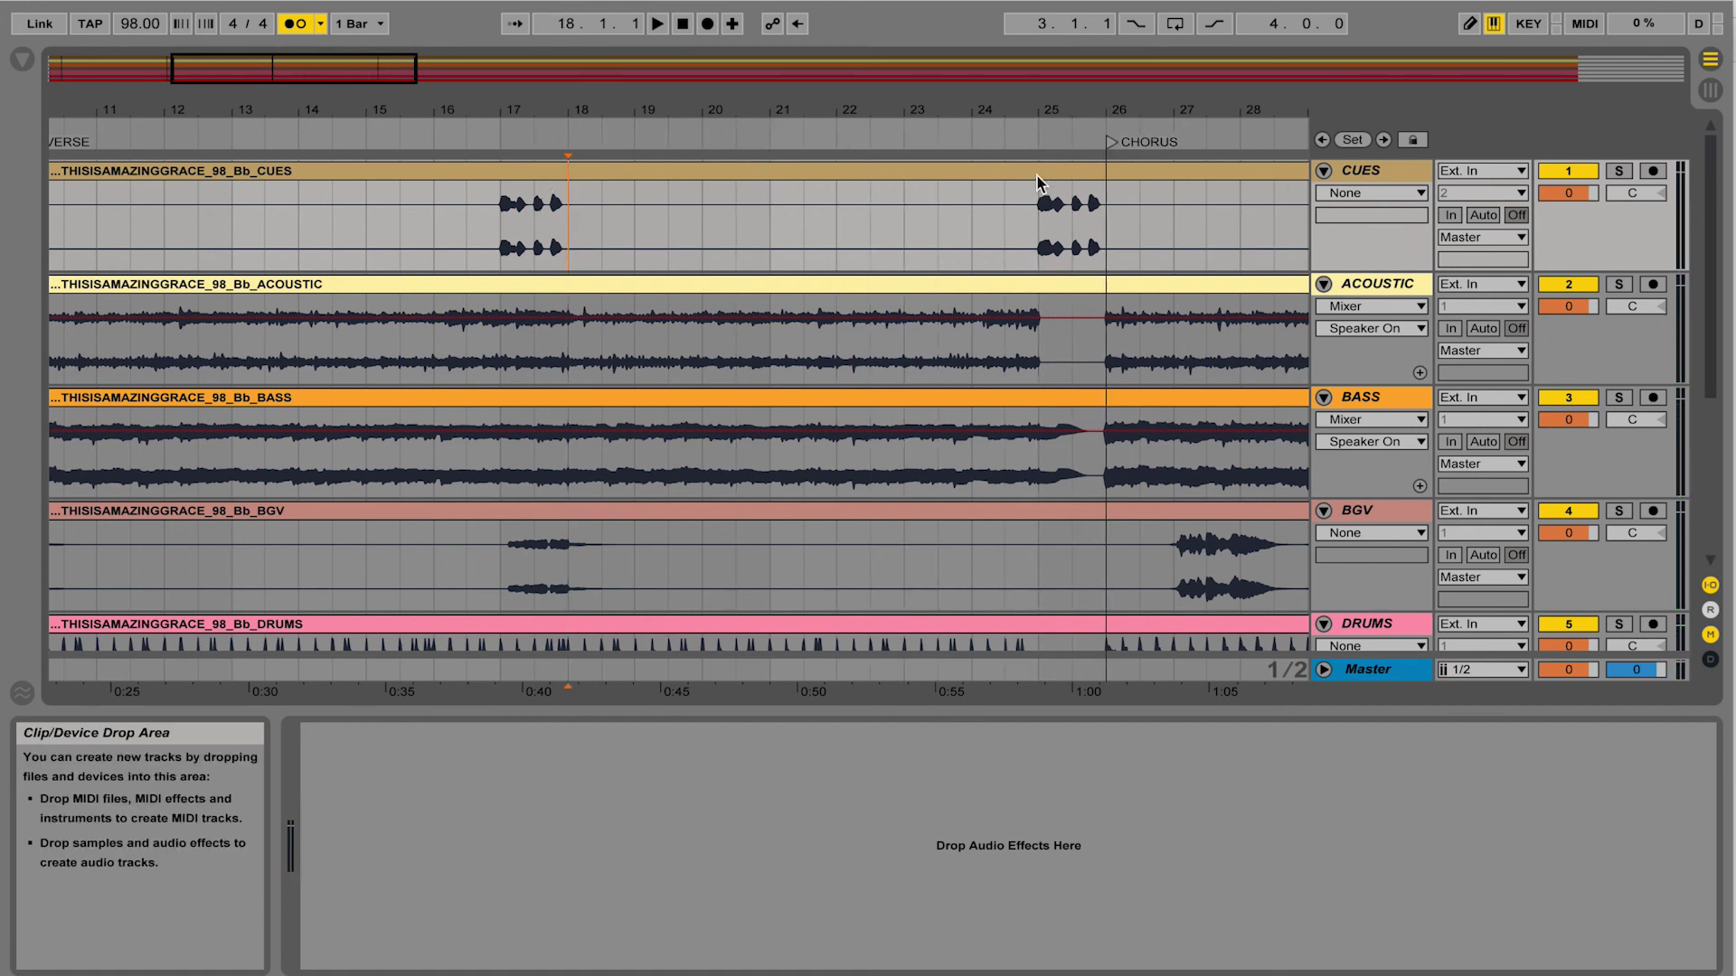
click(1352, 139)
right_click(577, 142)
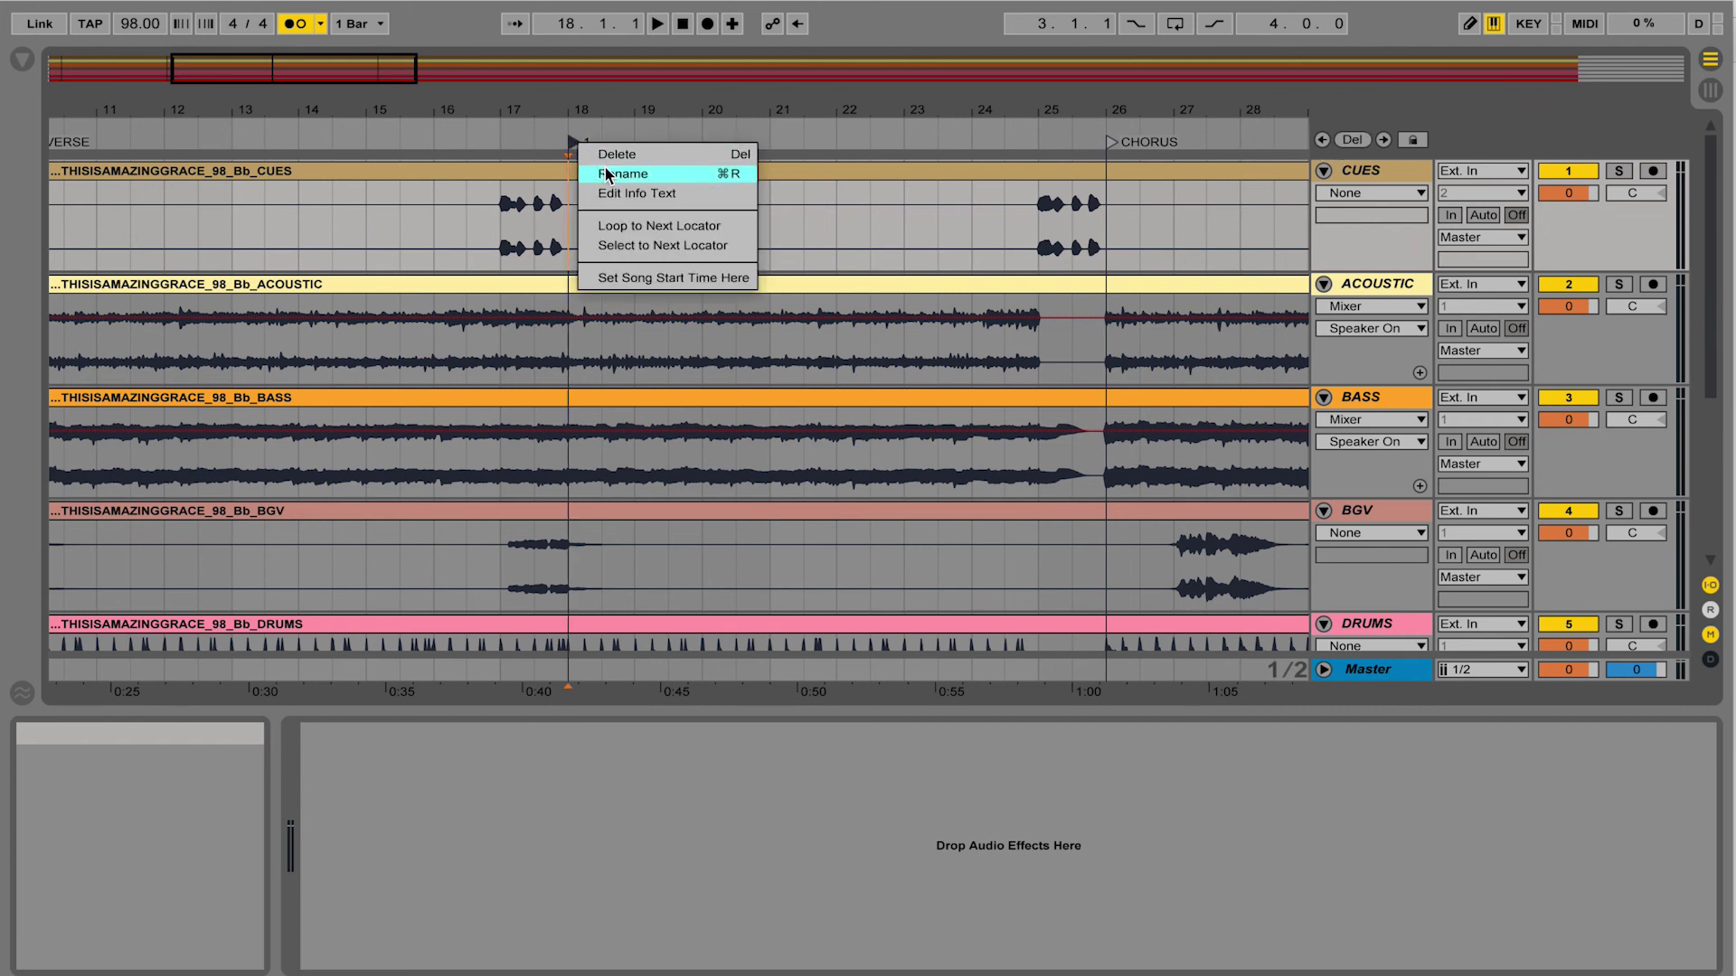
click(604, 173)
text(VERSE)
key(Return)
Audition playback from bar 17, then zoom out to show the whole arrangement.
click(500, 217)
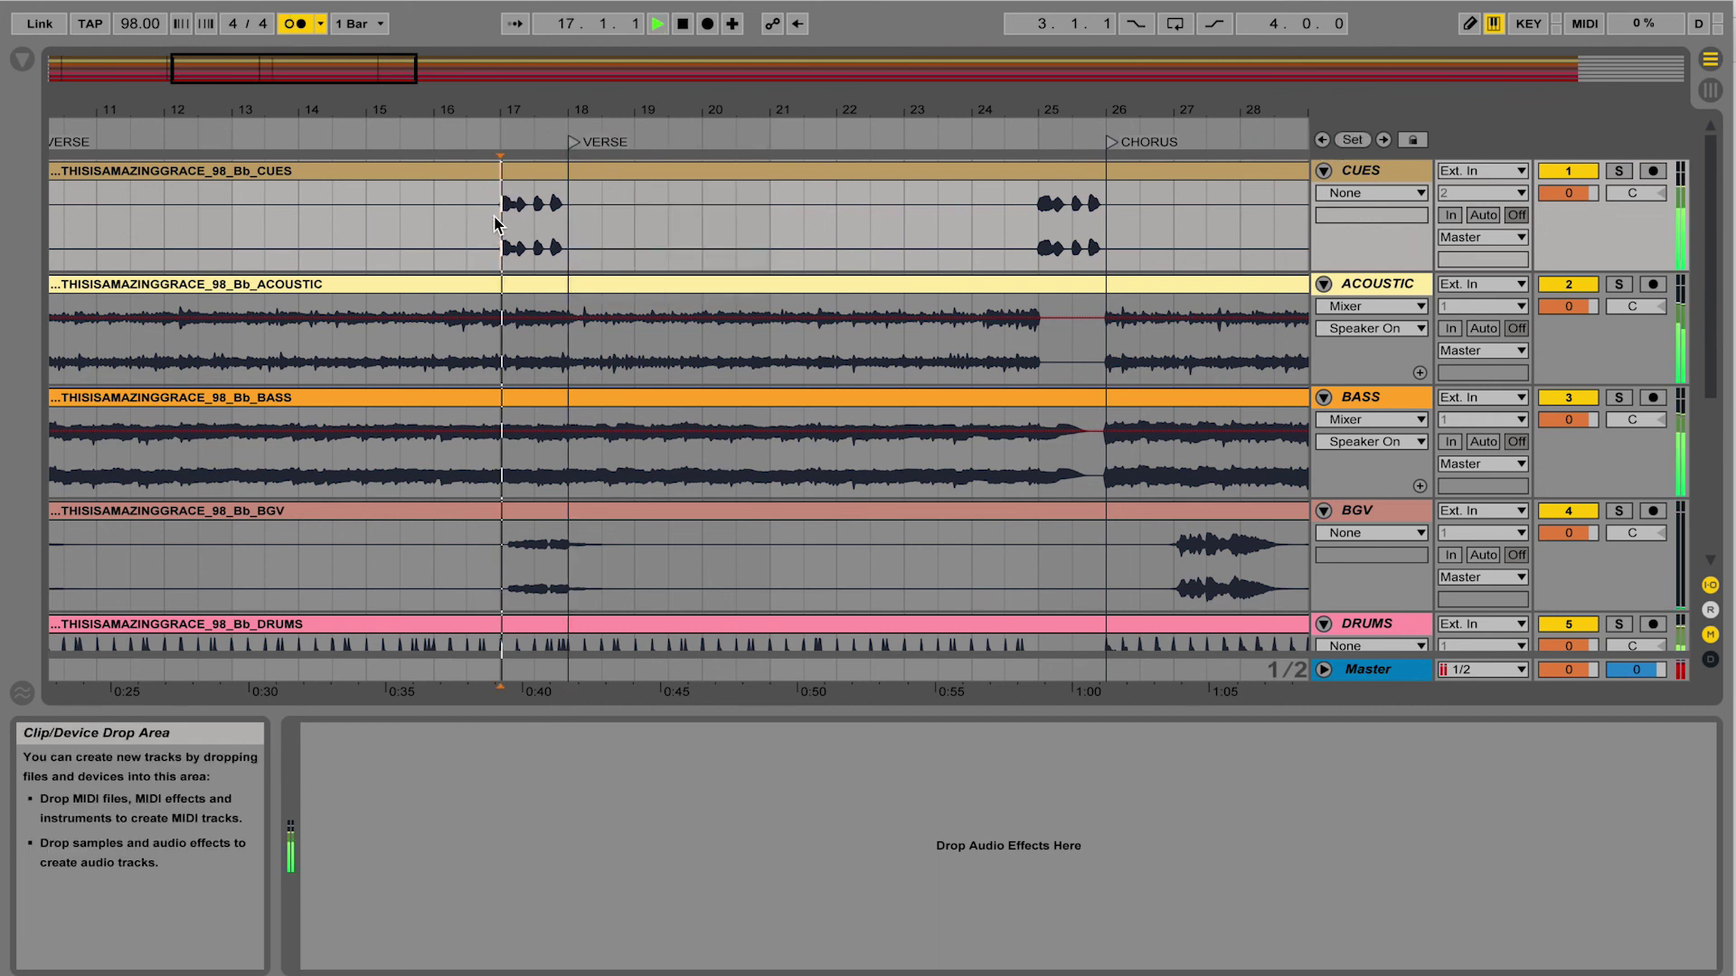
key(space)
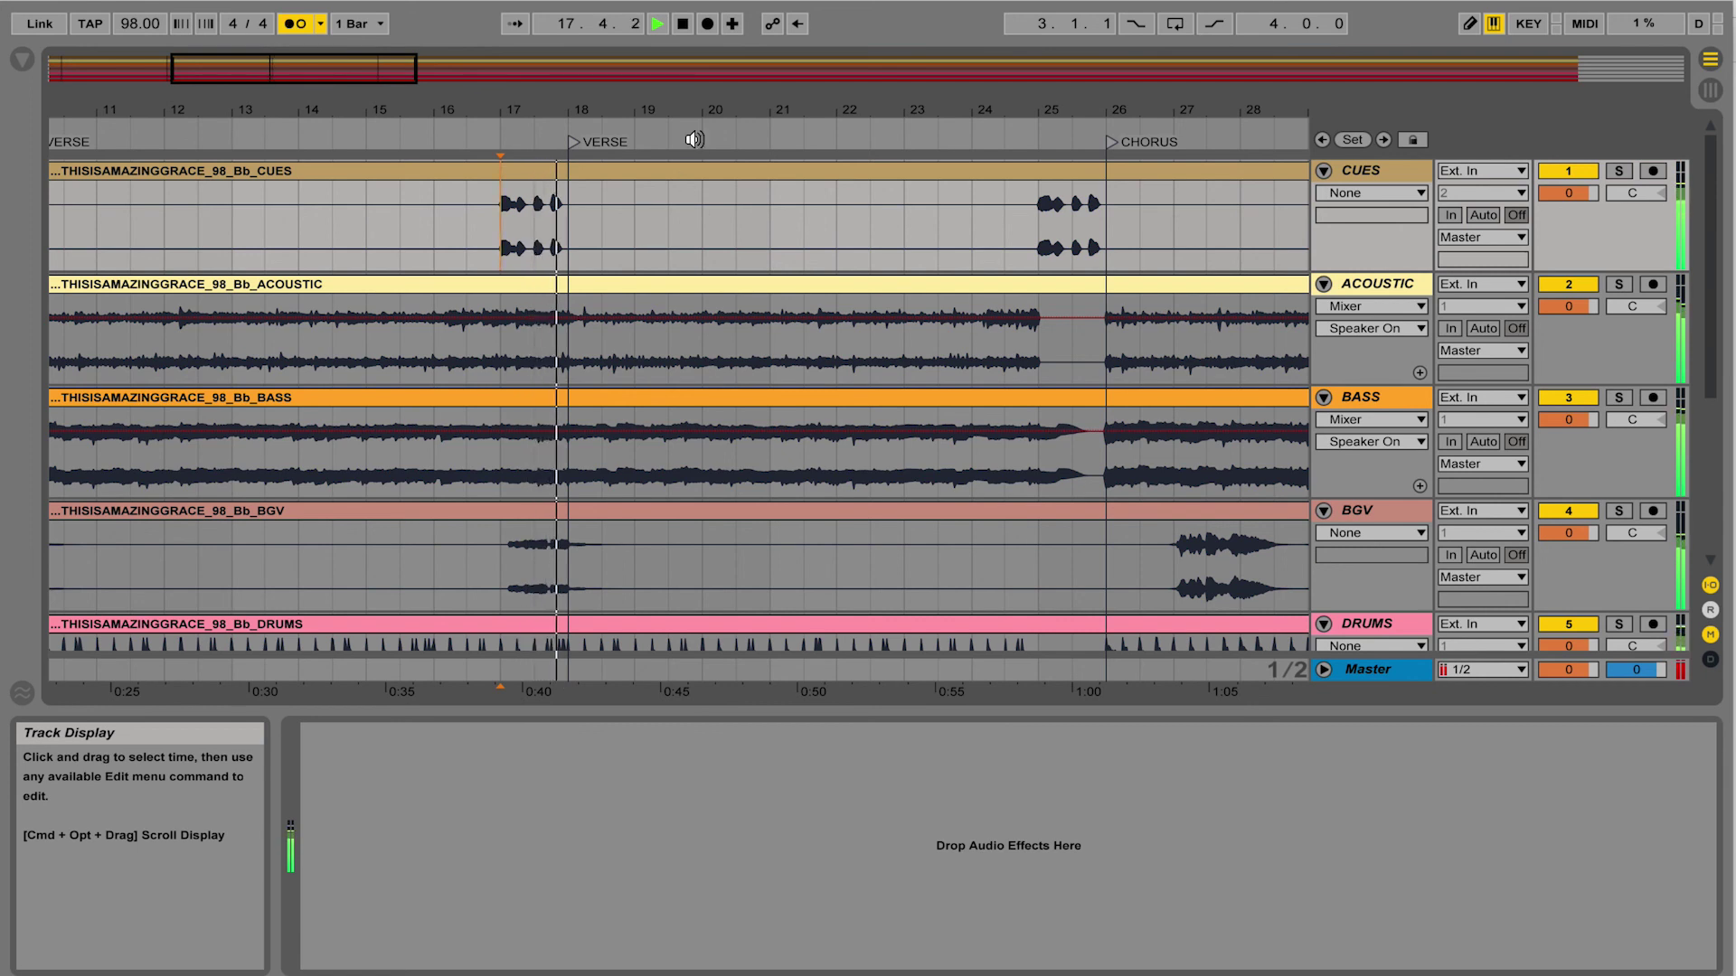
key(space)
drag(646, 115, 646, 68)
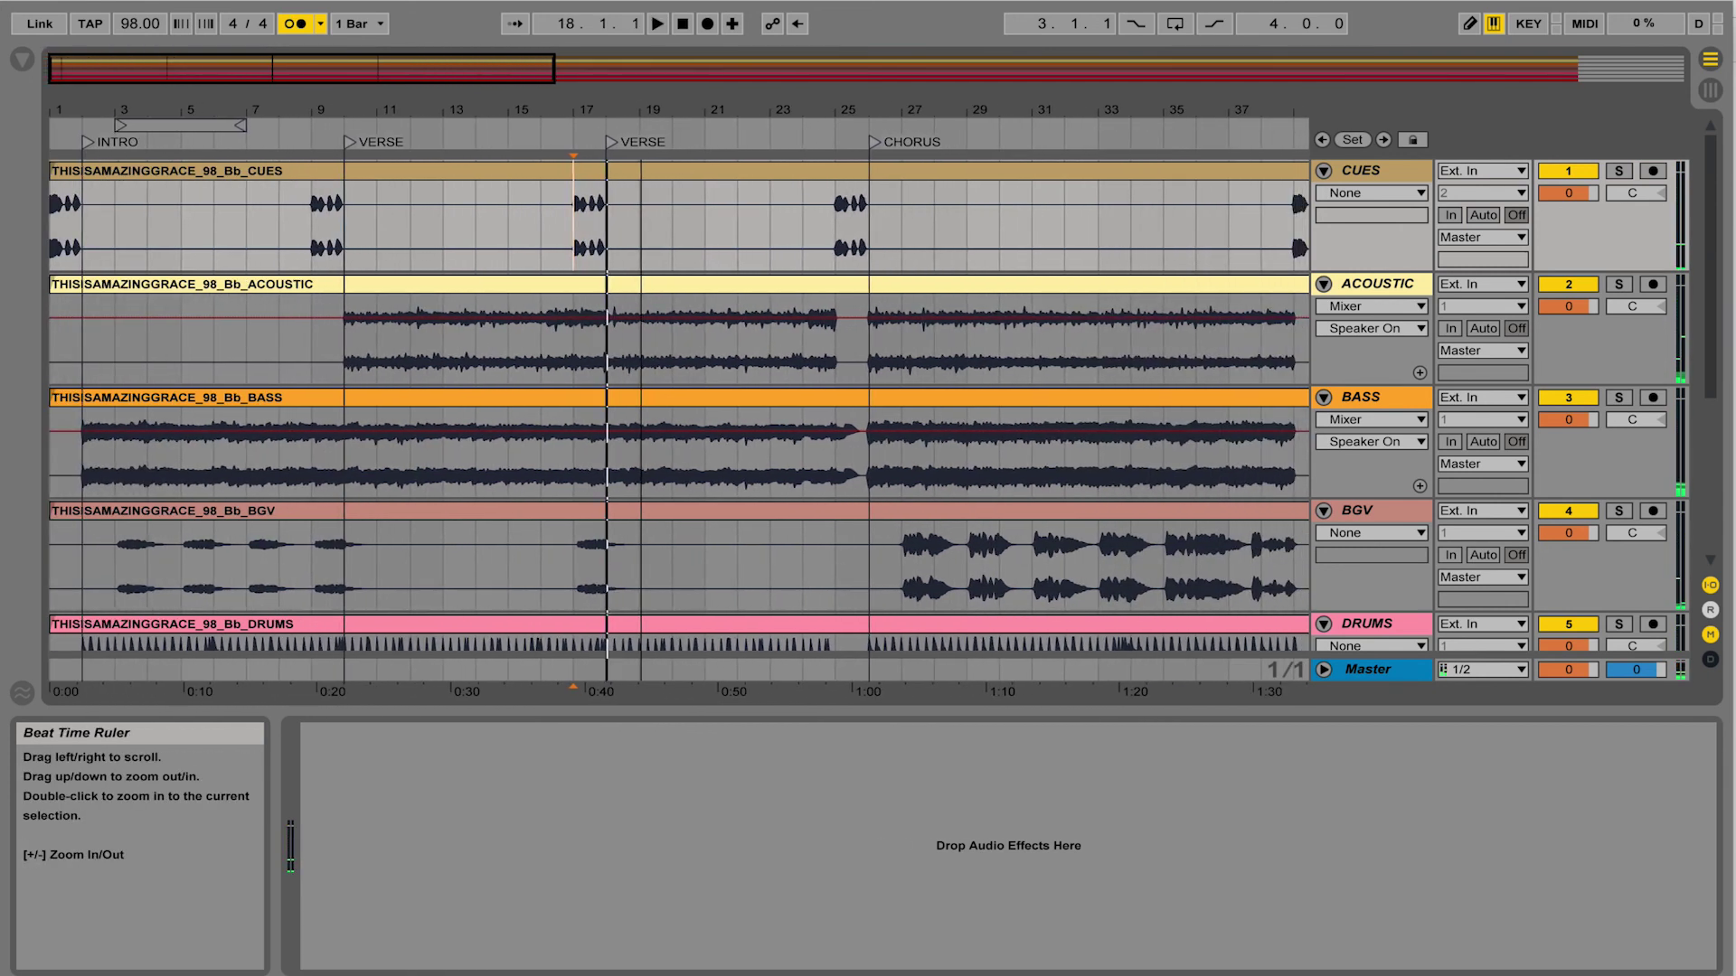
Play from the first VERSE locator, jump to CHORUS at bar 26, then stop.
double_click(348, 145)
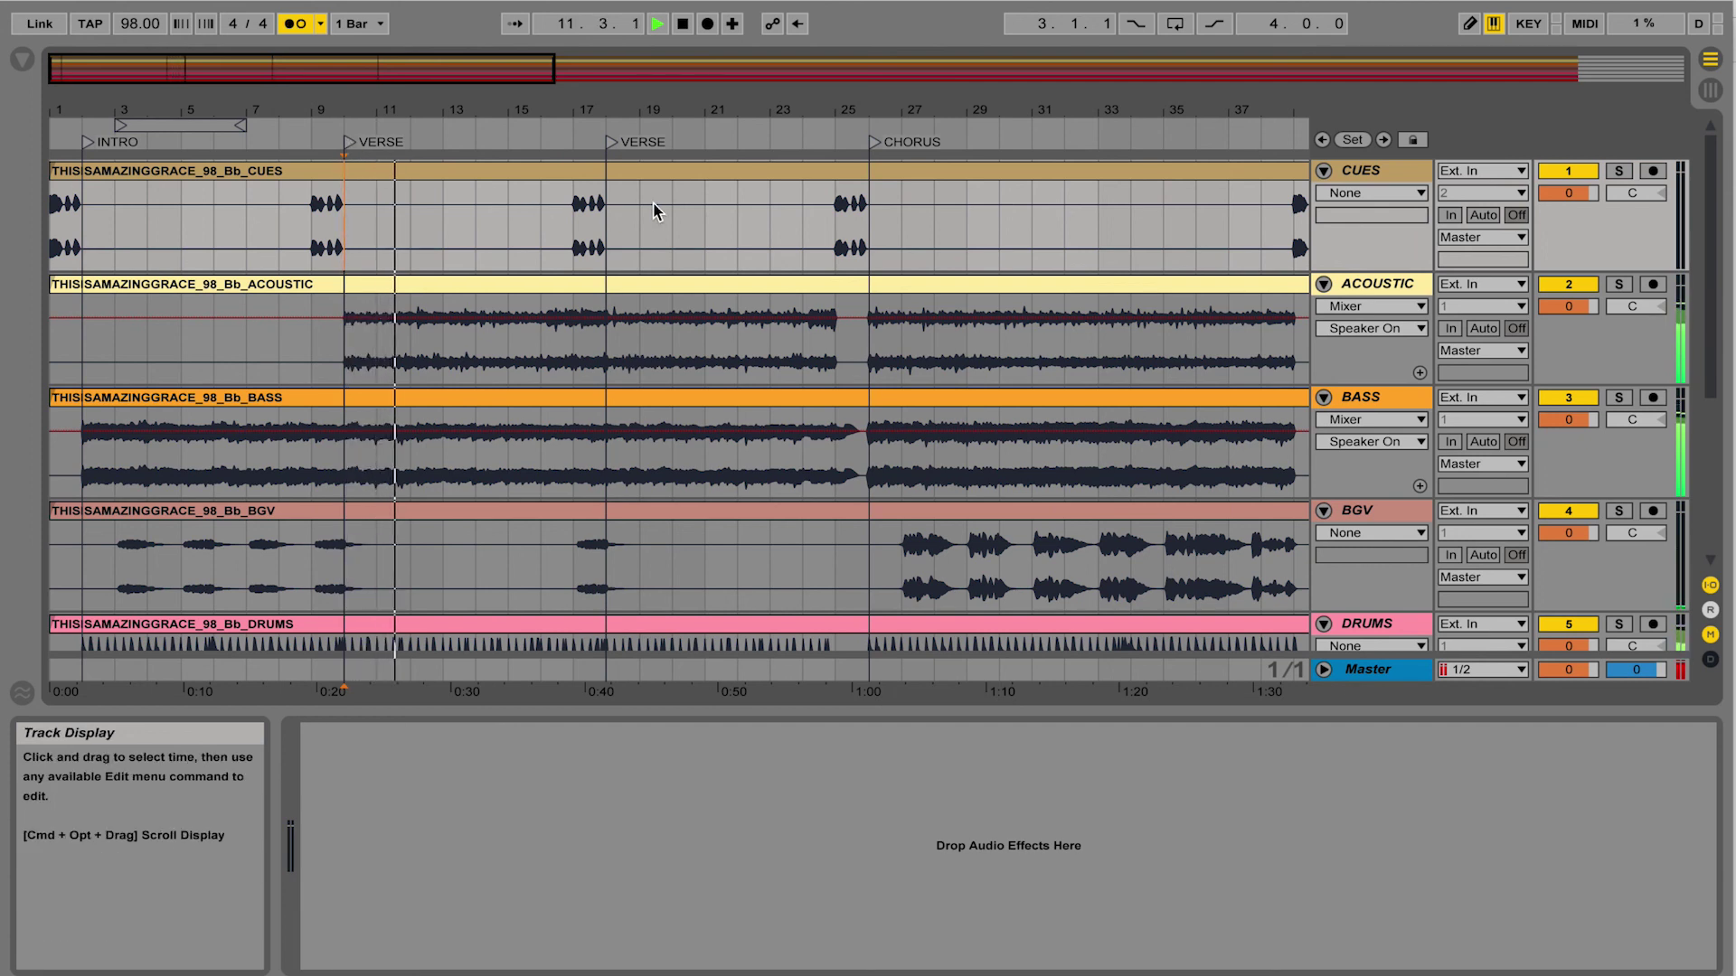
click(888, 147)
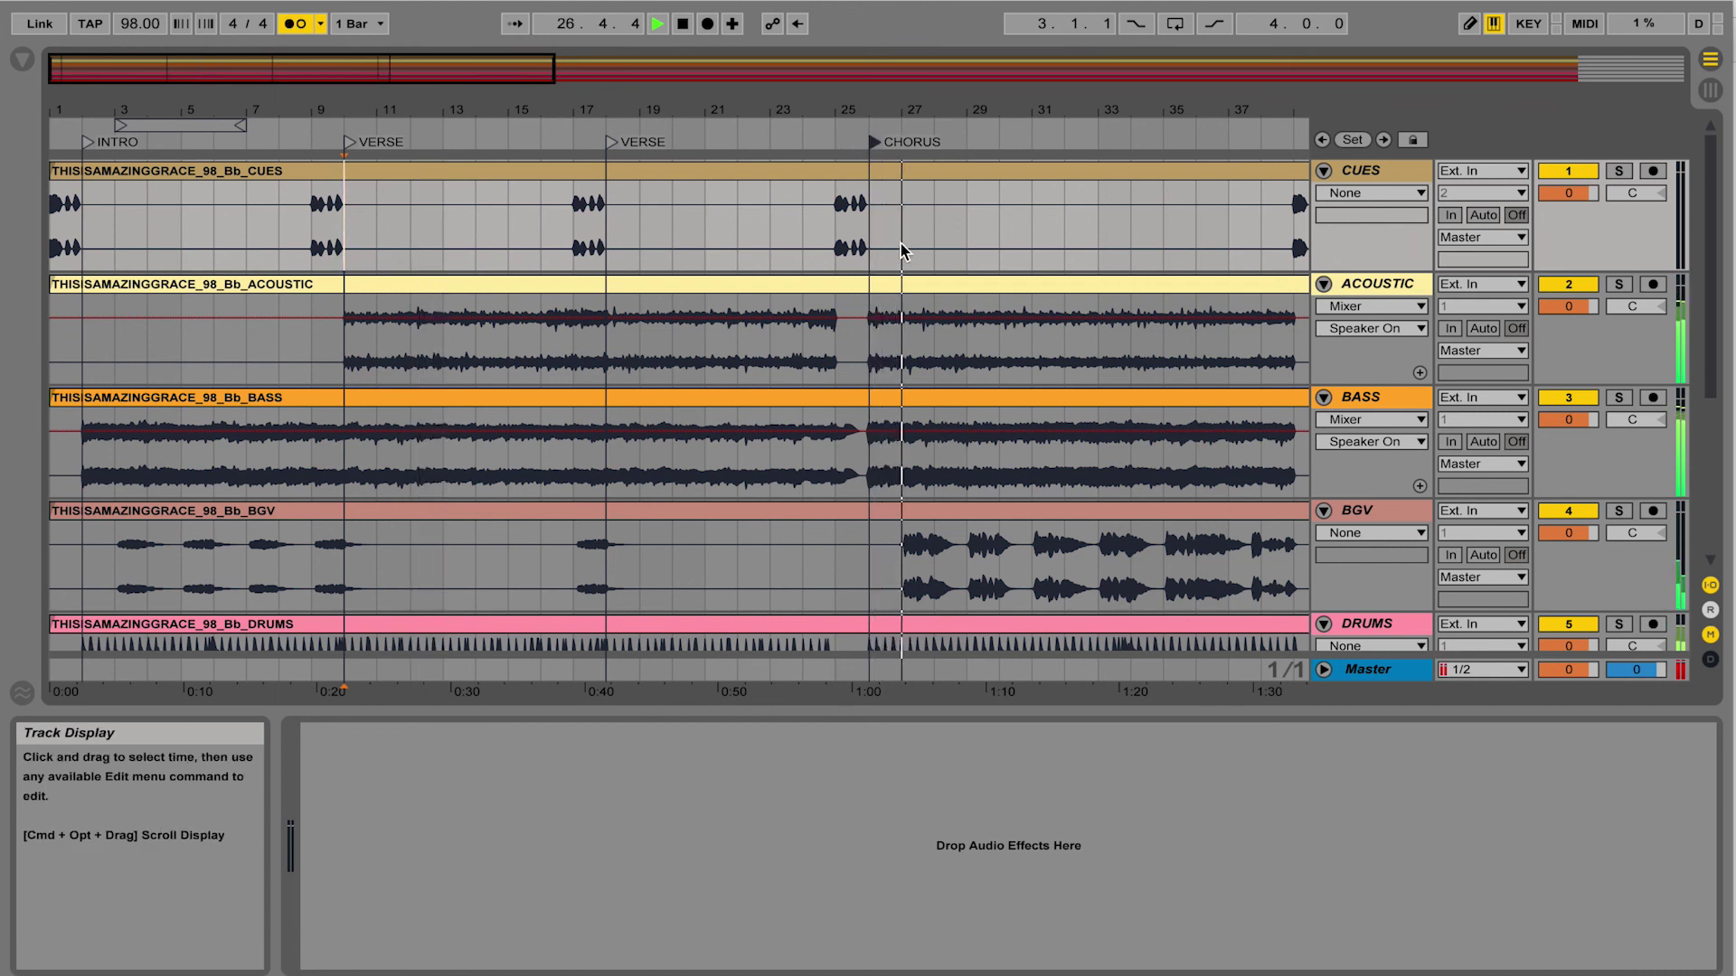
key(space)
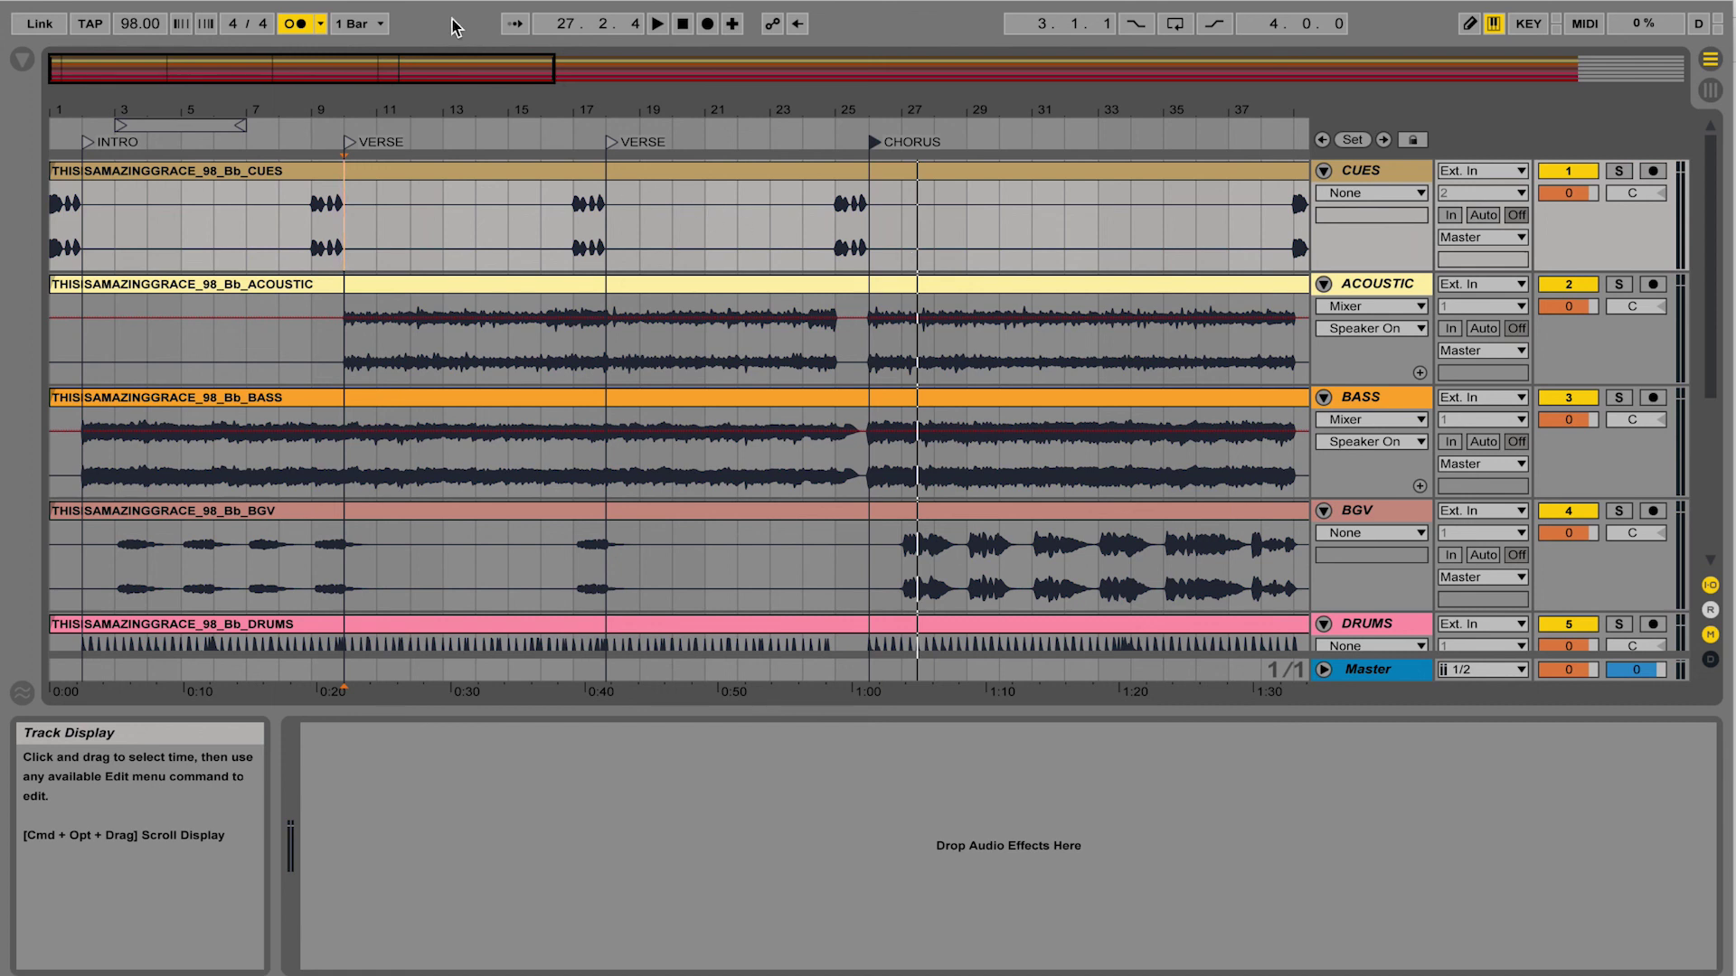
Keep 1 Bar quantization, play from bar 8, and jump to CHORUS then the bar-18 VERSE.
click(378, 30)
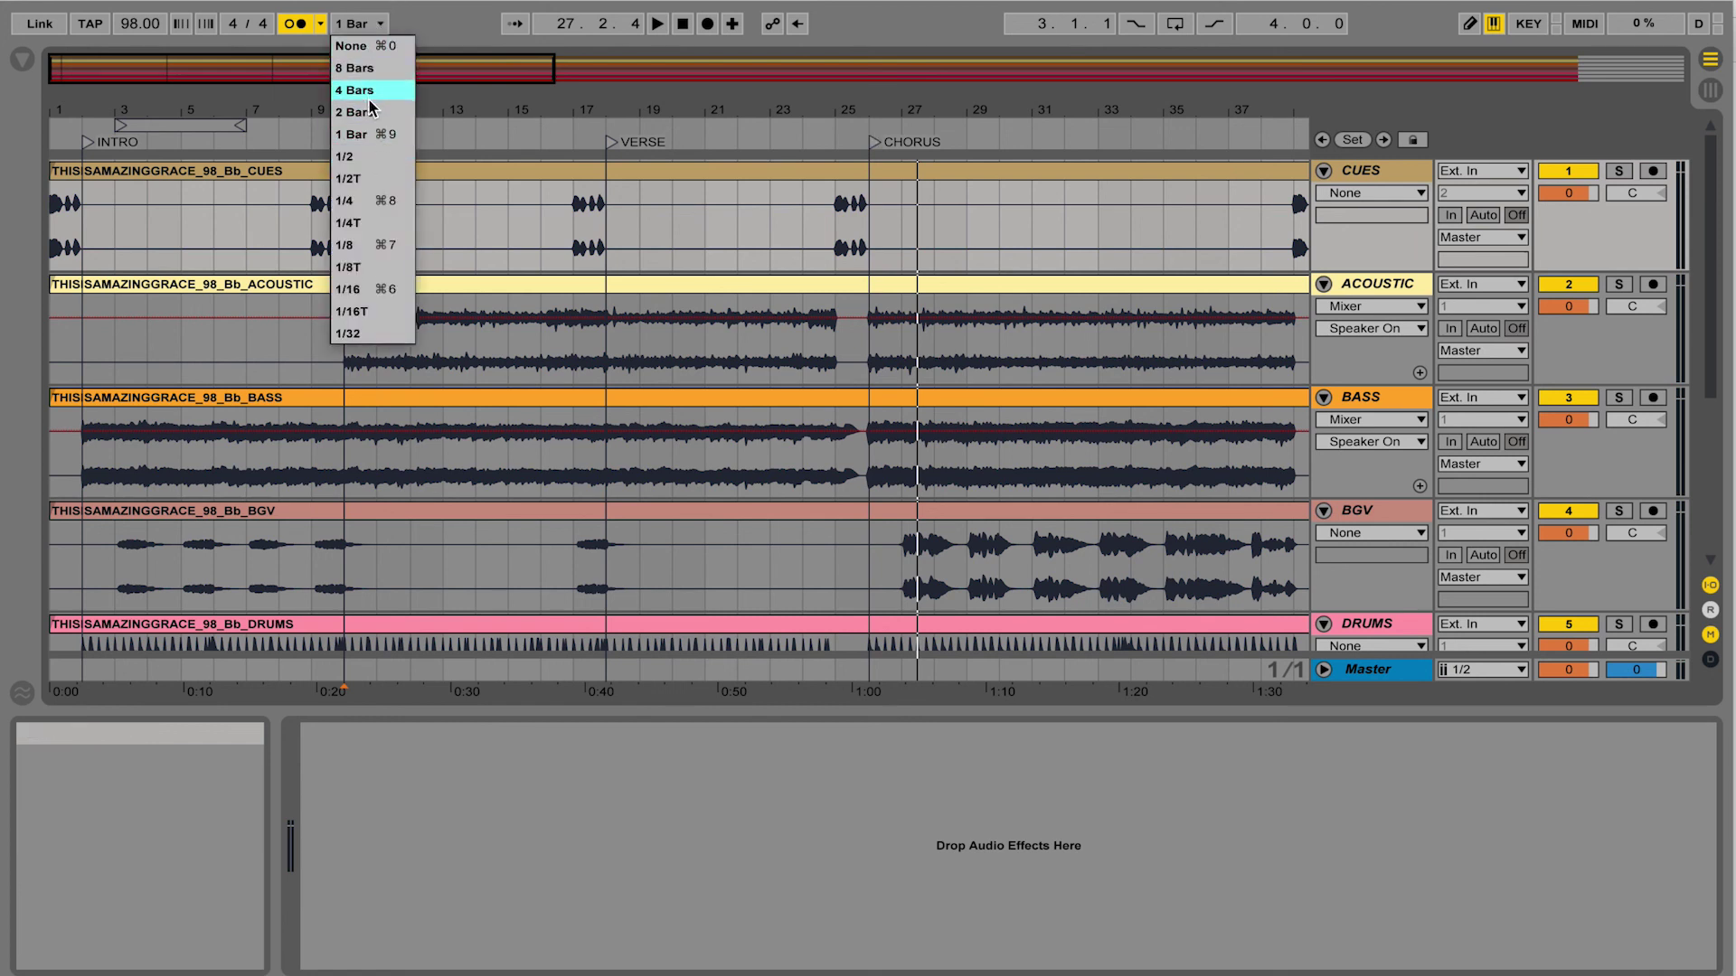
click(362, 133)
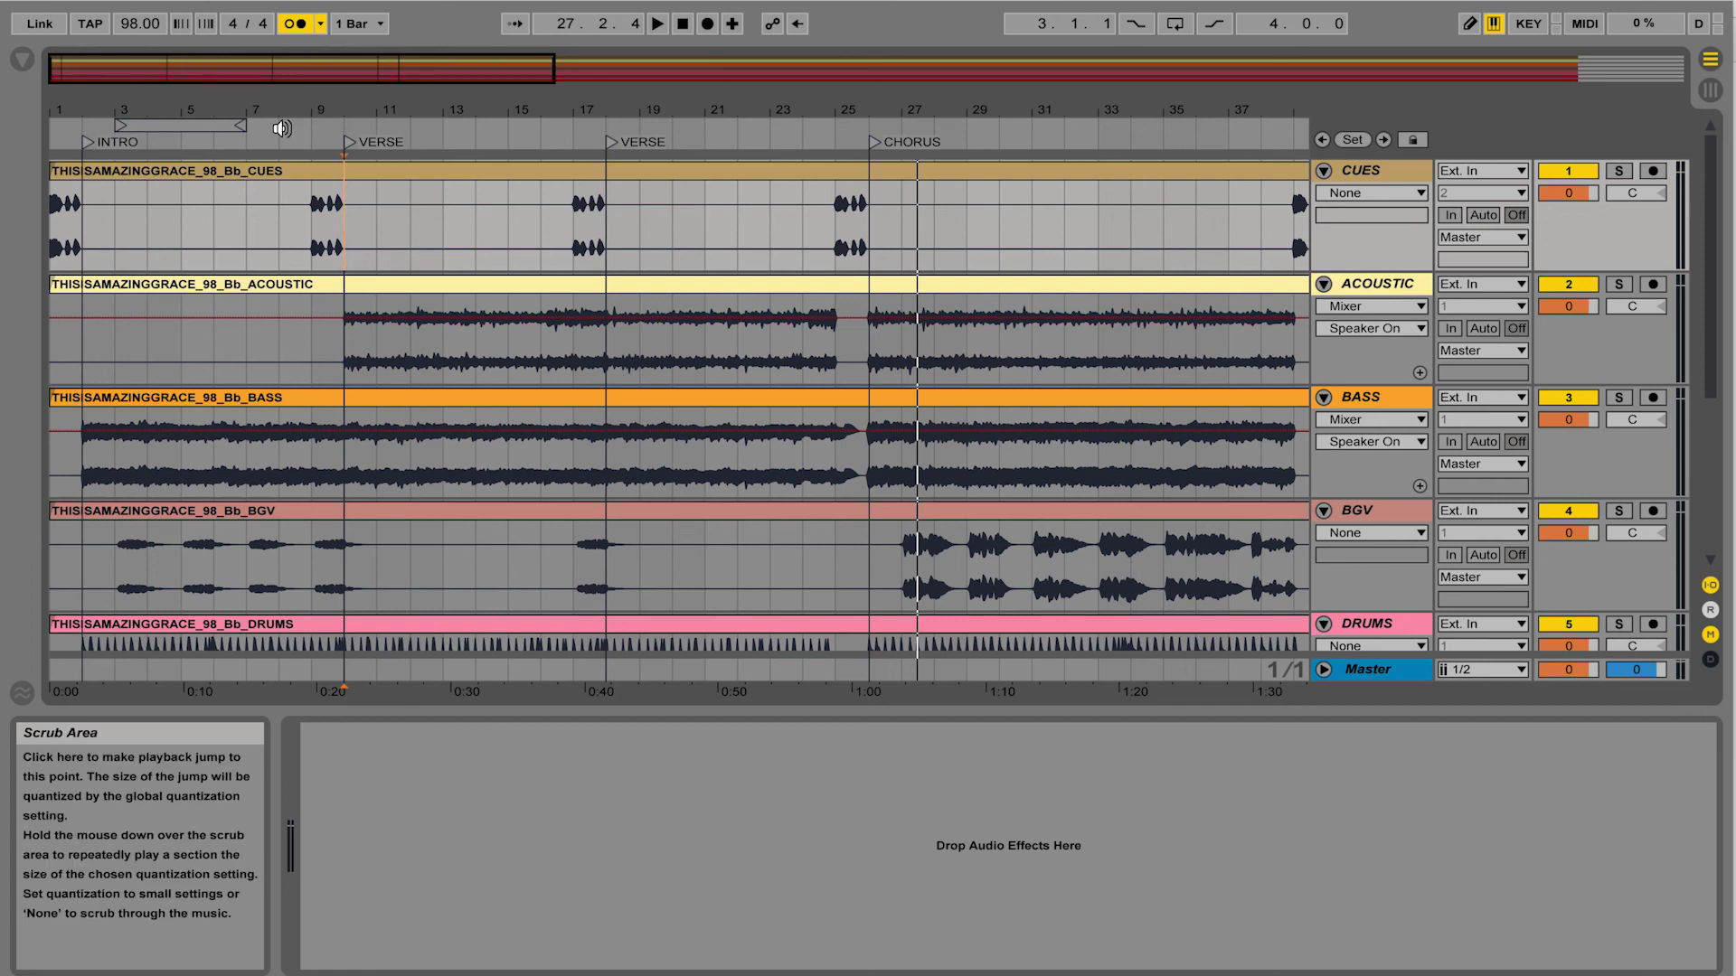
click(302, 113)
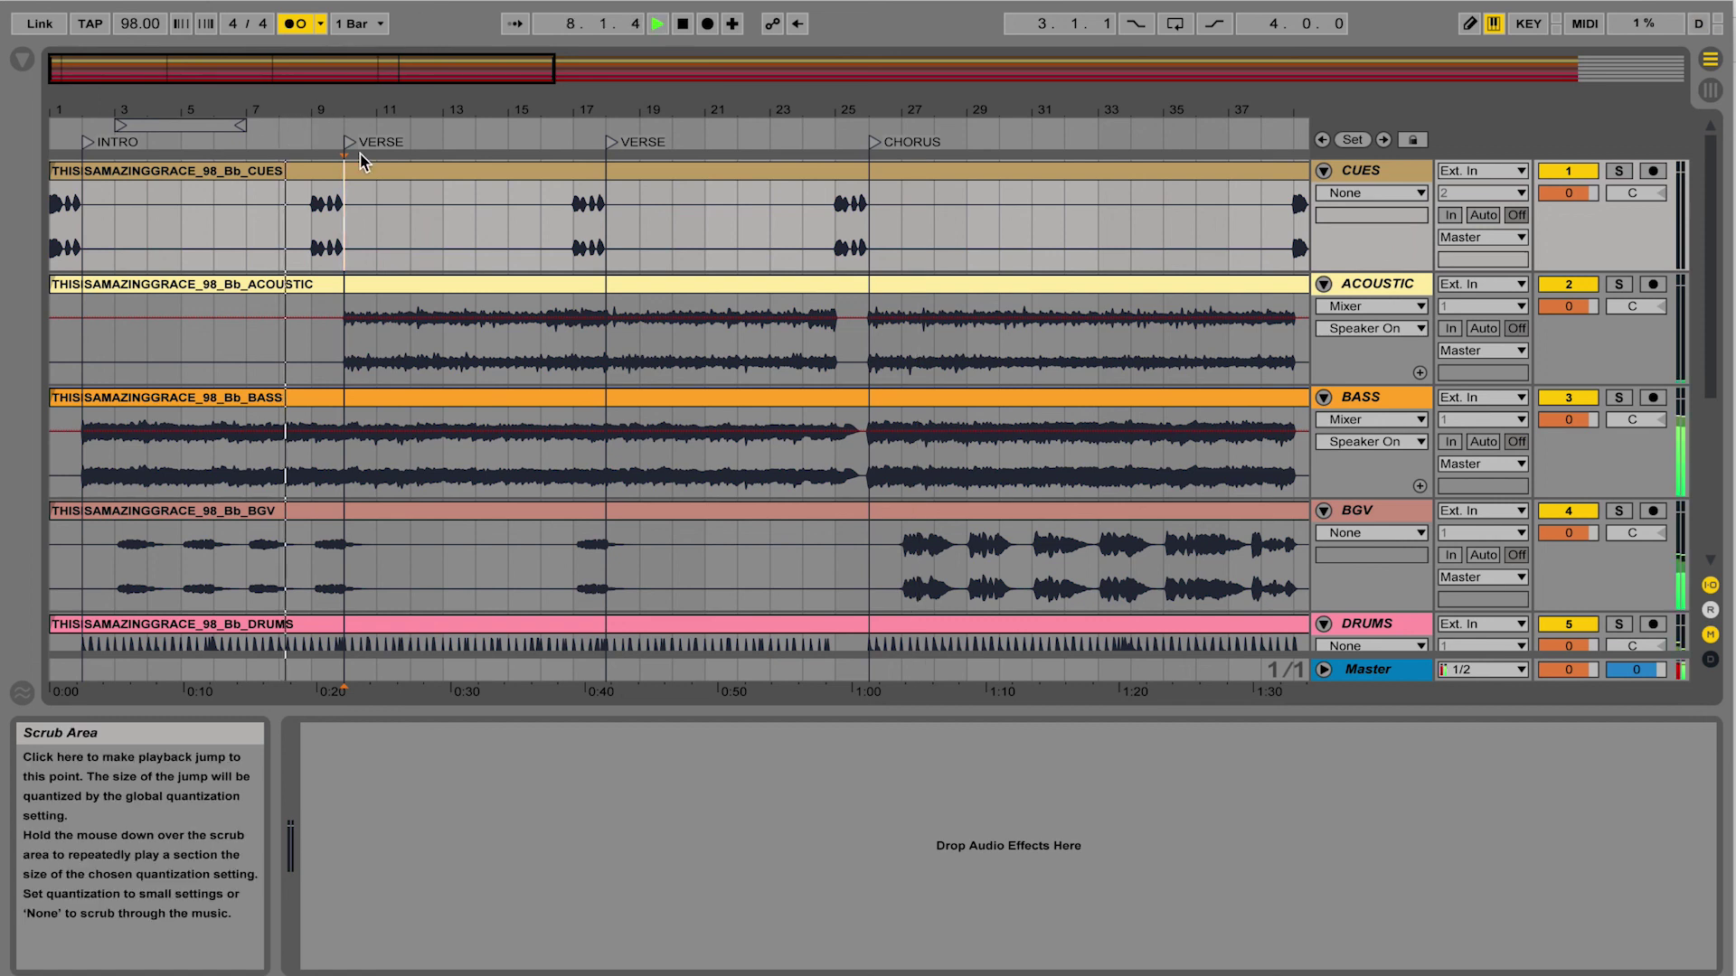
click(873, 142)
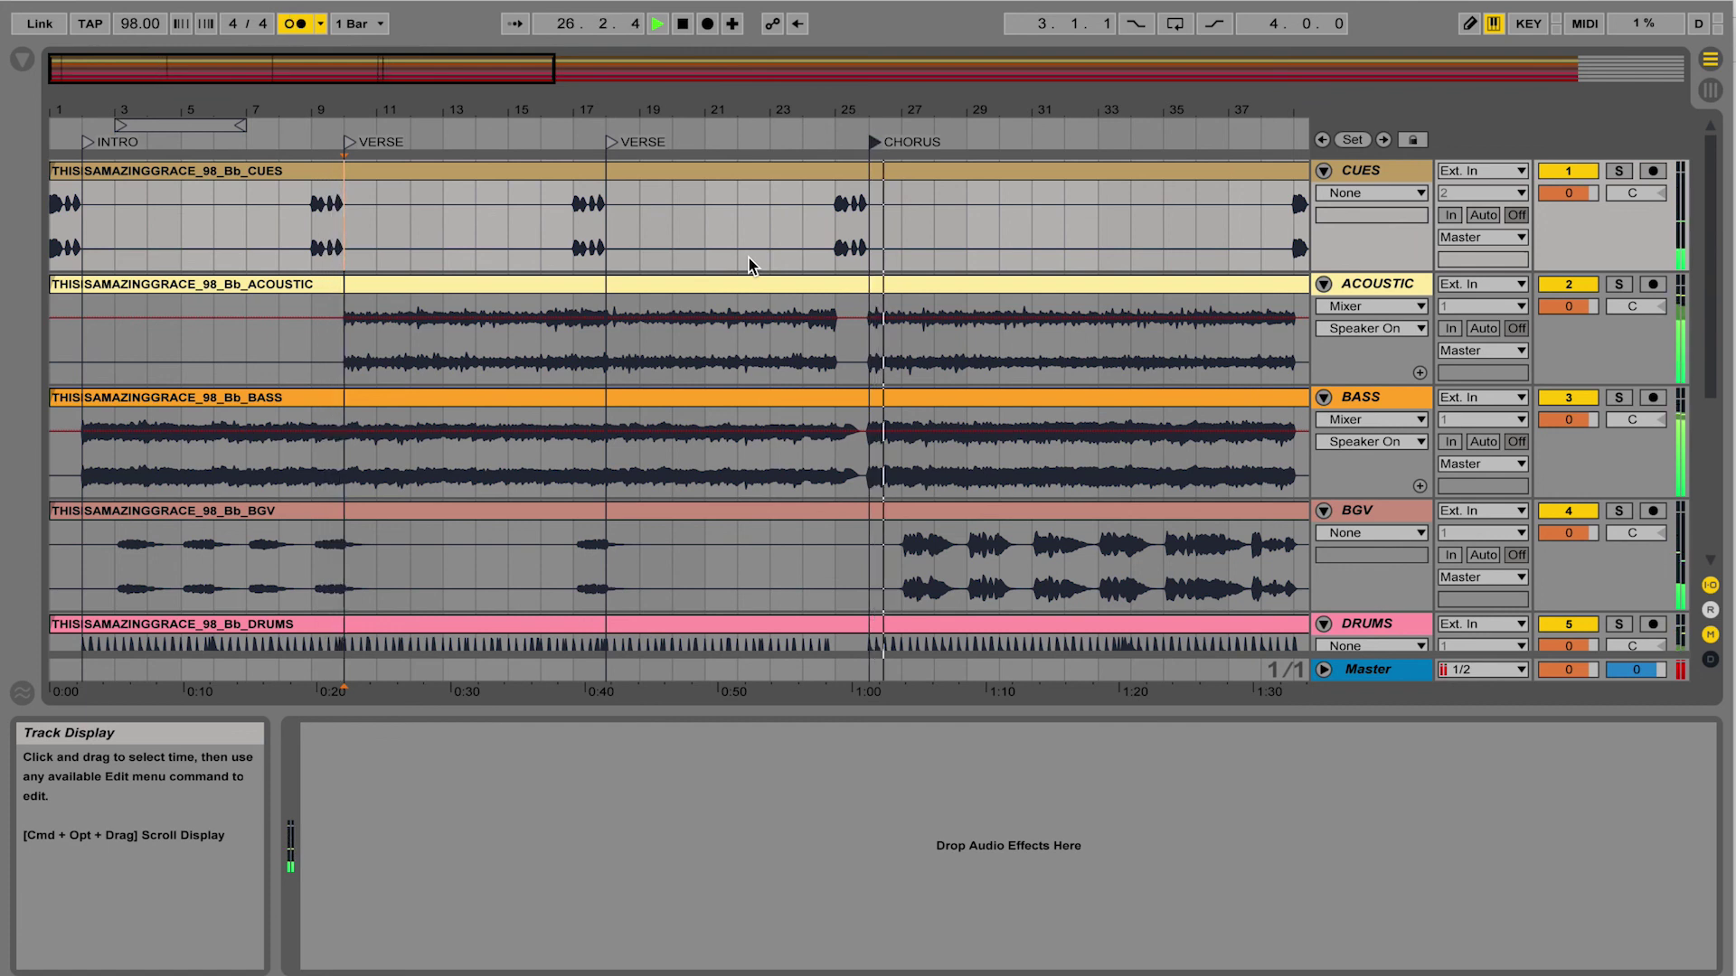
click(611, 145)
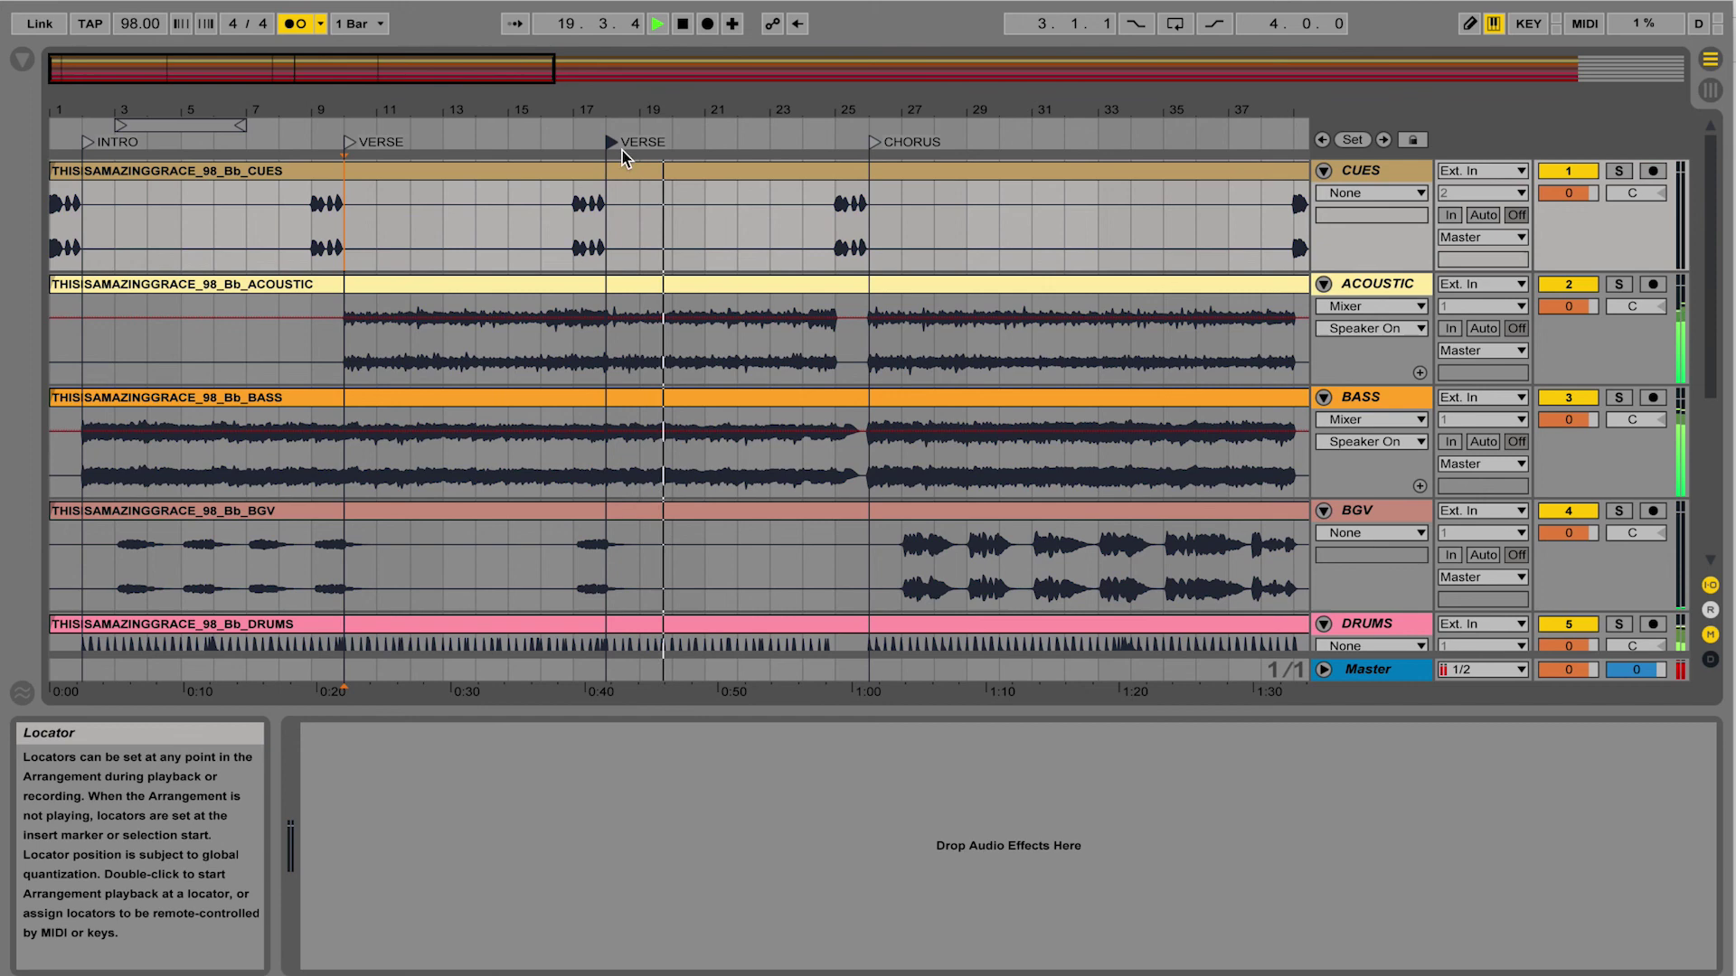
click(743, 221)
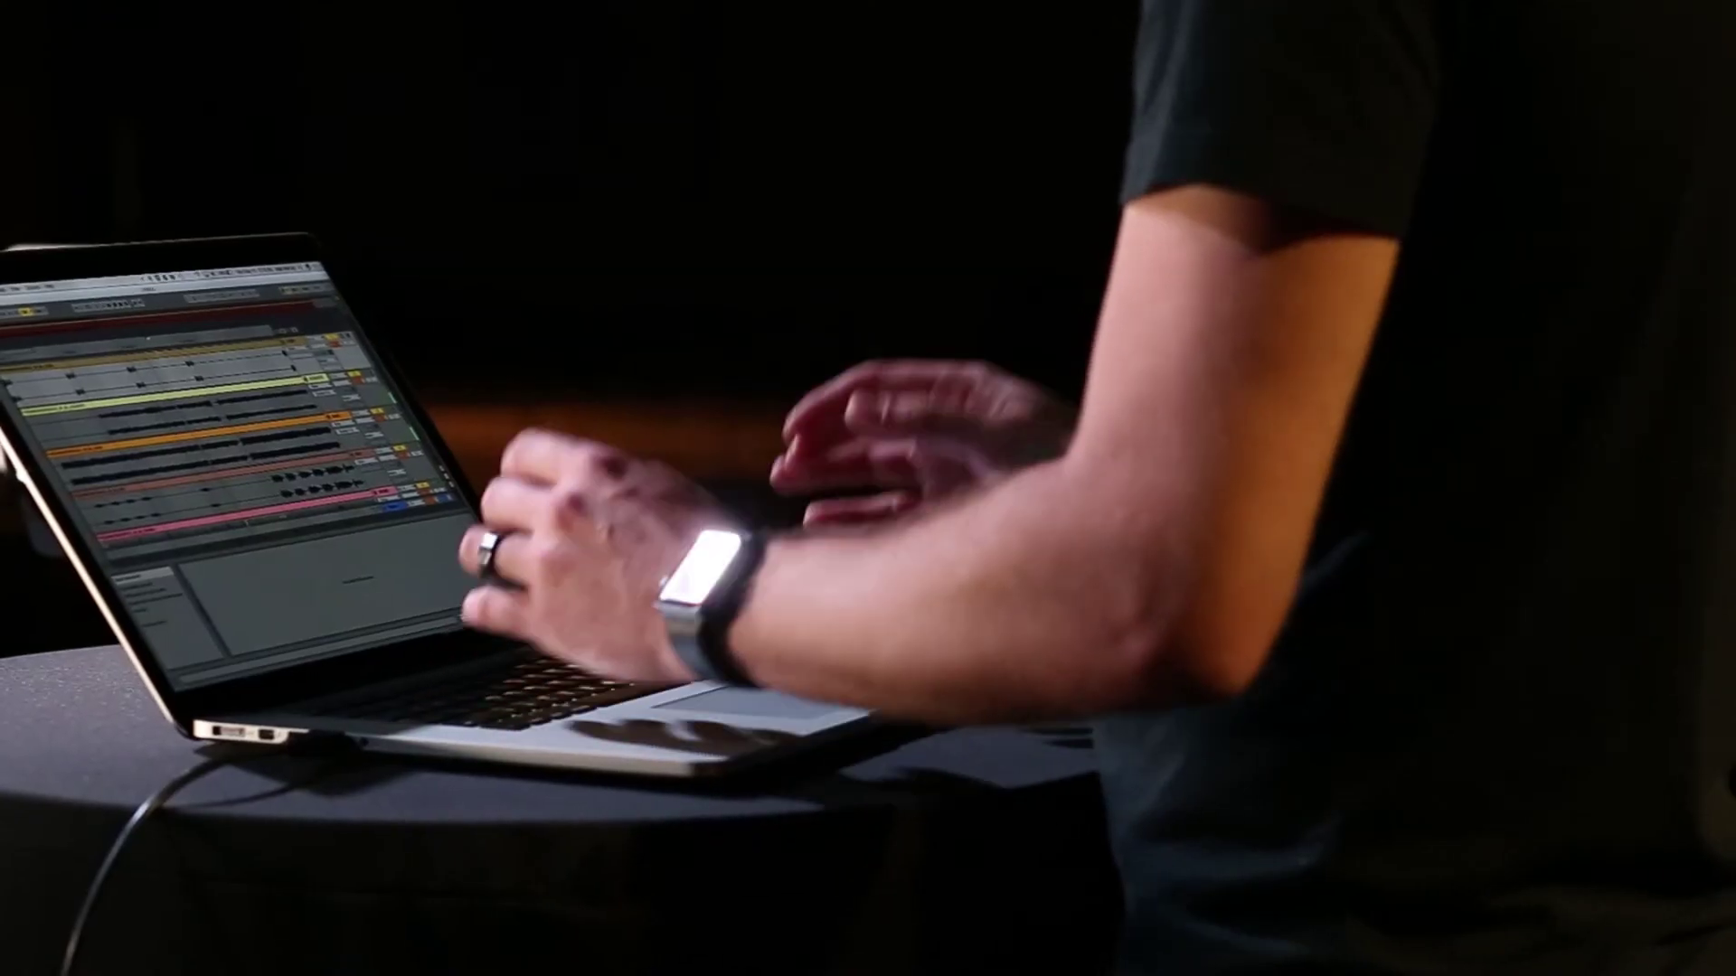